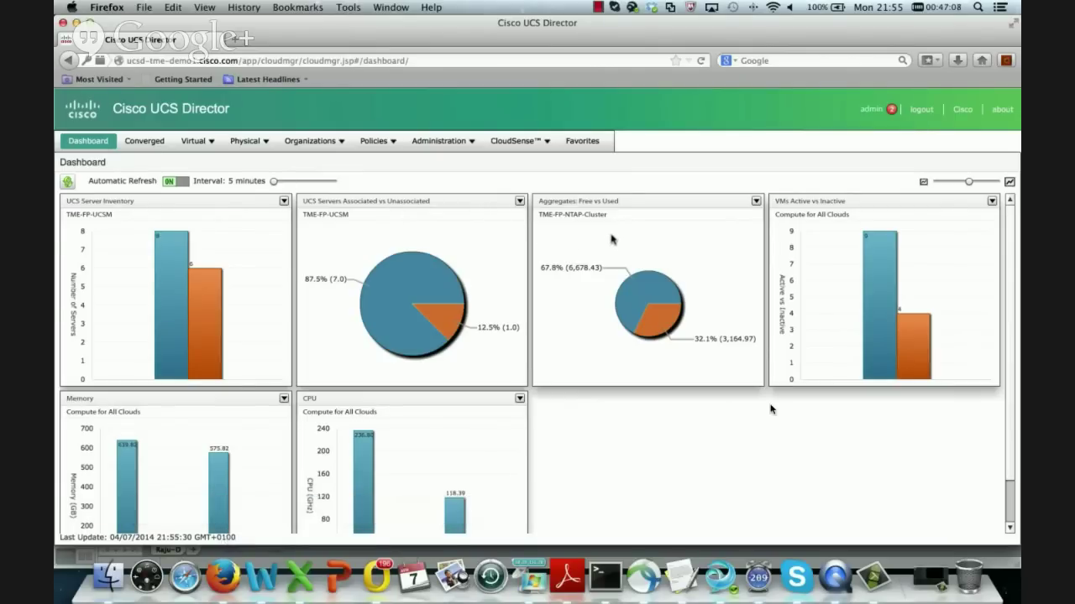
# - Check the Active VMs bar and scroll through the Vblock pod SJC4-VBLK-POD-R25's dashboard
pyautogui.moveTo(879, 378)
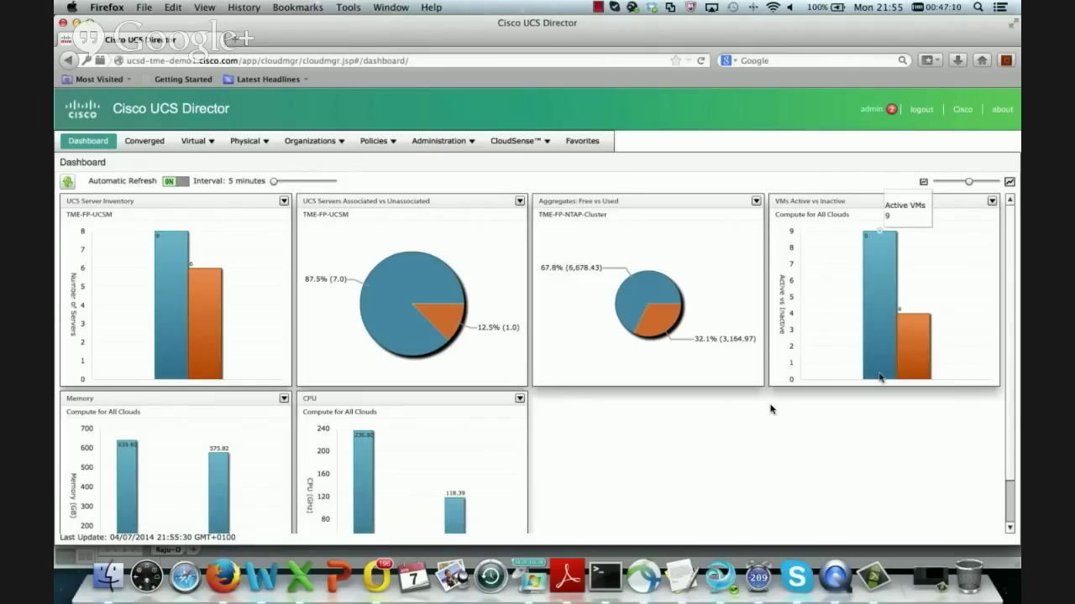
pyautogui.scroll(-1, 1009, 381)
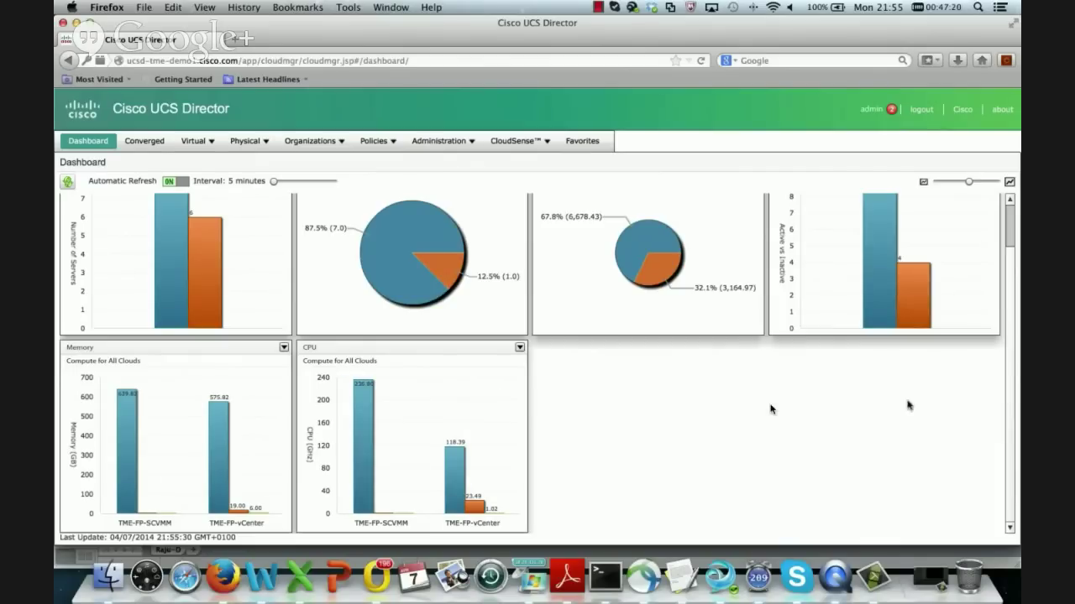
pyautogui.scroll(2, 1012, 370)
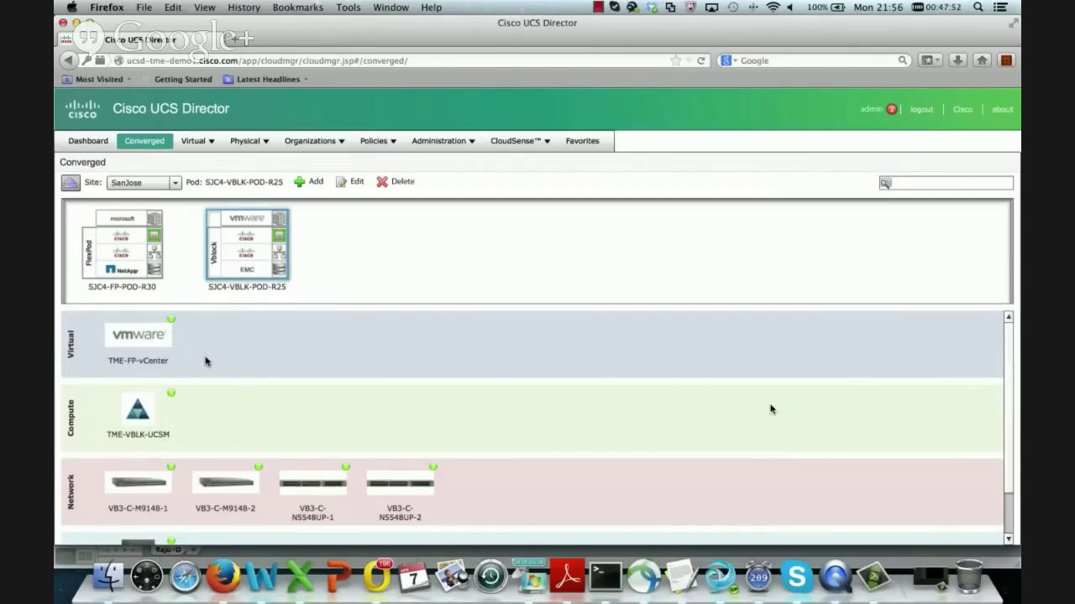
# - Select FlexPod pod SJC4-FP-POD-R30 and drill into its NetApp cluster TME-FP-NTAP-Cluster
pyautogui.click(147, 273)
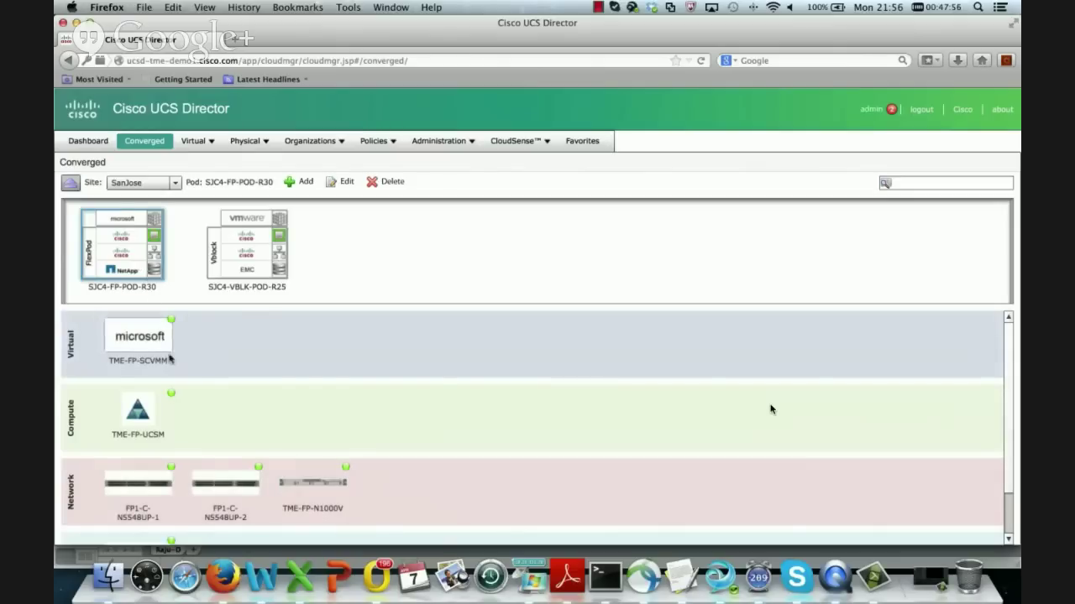
pyautogui.scroll(-1, 173, 369)
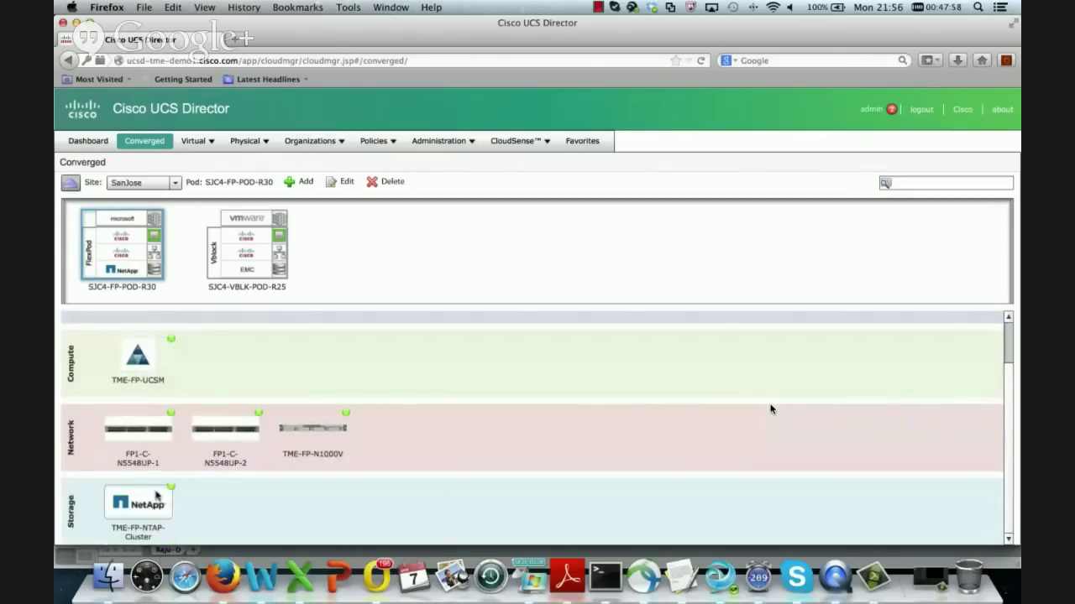
pyautogui.doubleClick(155, 497)
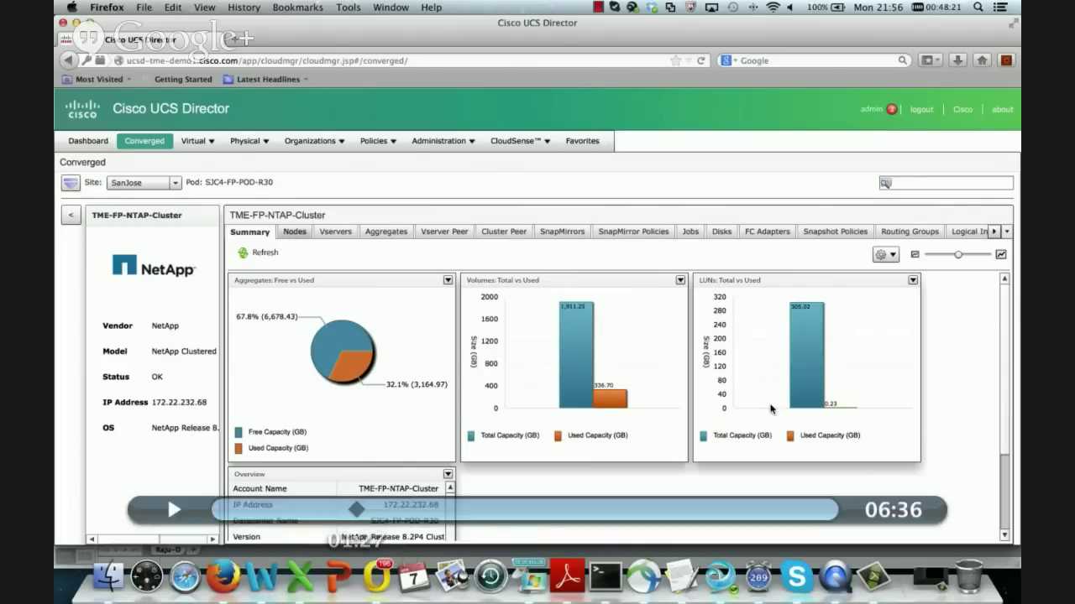
# - Review the NetApp cluster's nodes and Vservers lists
pyautogui.press('space')
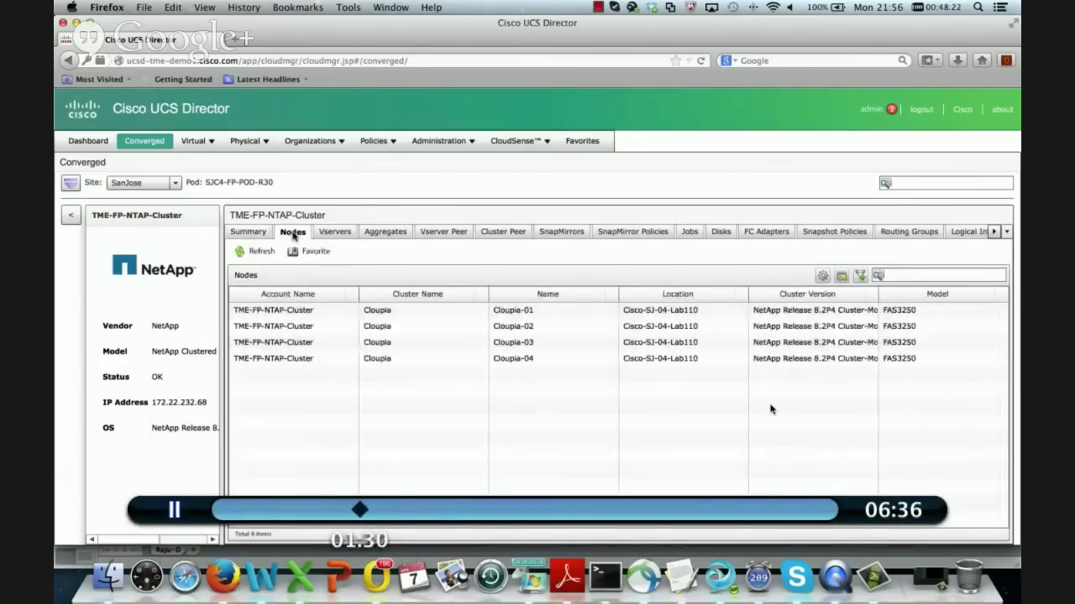
pyautogui.press('space')
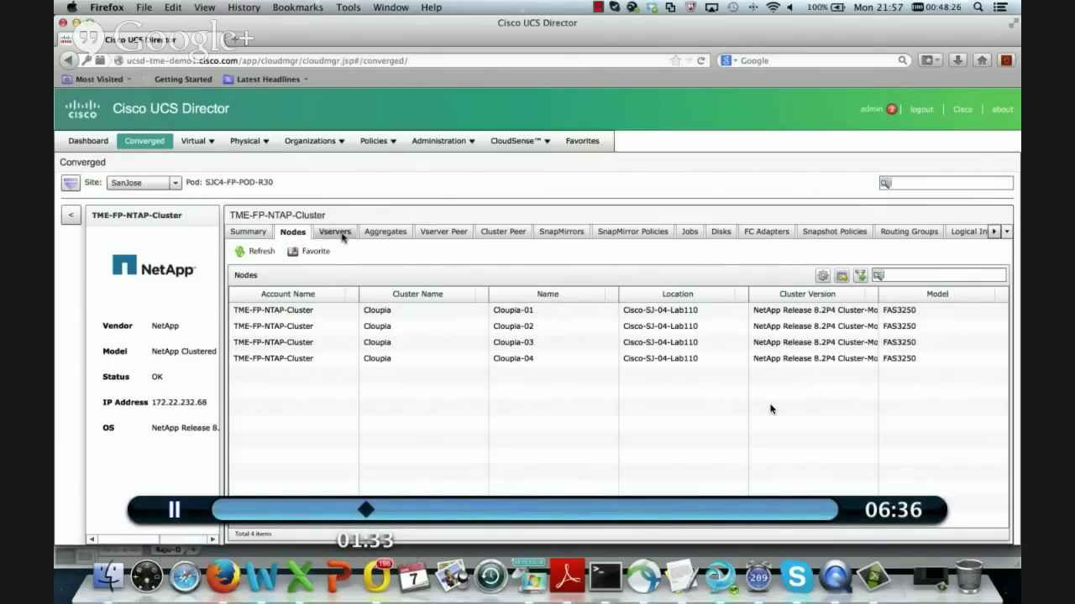
pyautogui.click(342, 233)
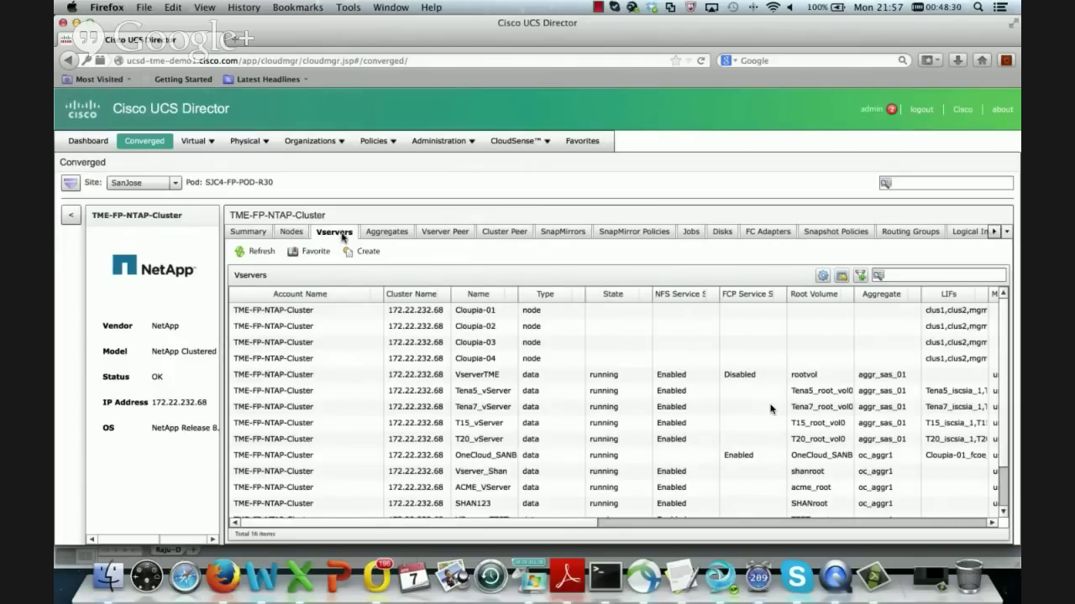
# - In the cluster's aggregates, select the Cloupia-01 aggregate and start a new aggregate
pyautogui.click(386, 235)
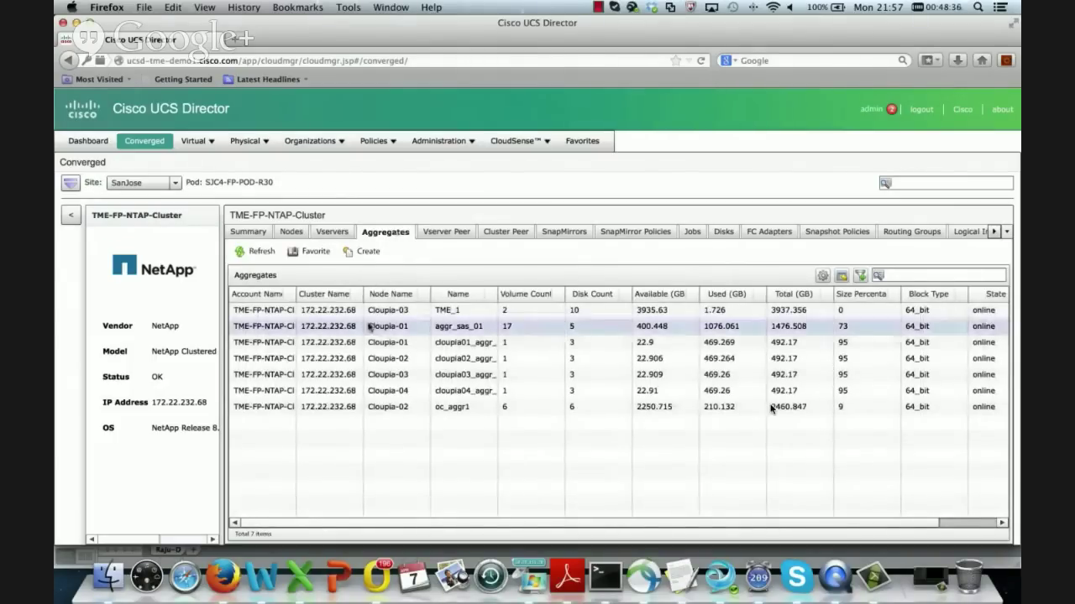
pyautogui.click(367, 344)
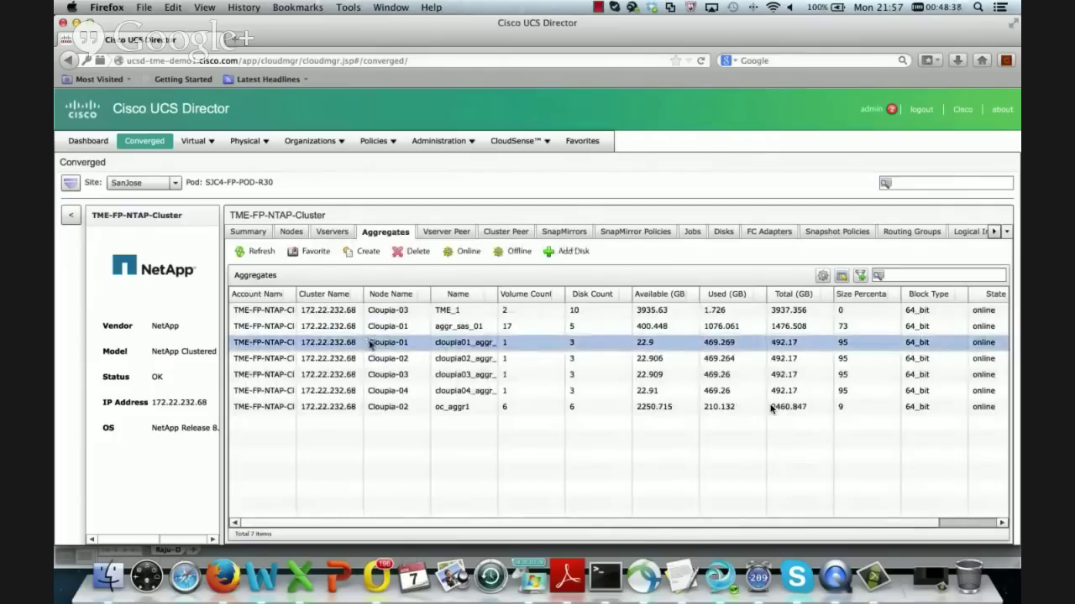
pyautogui.click(368, 253)
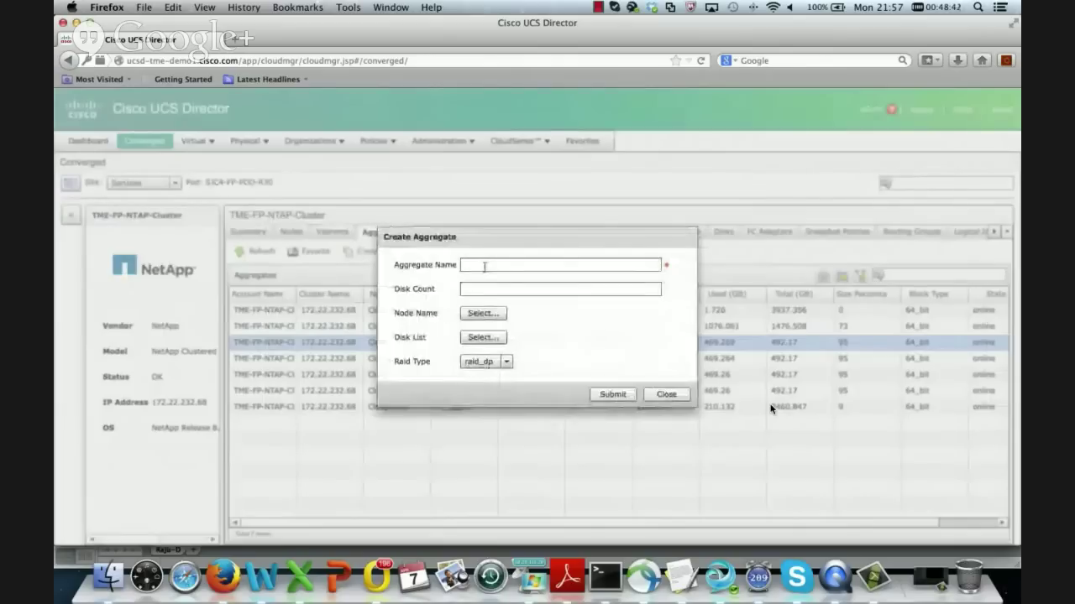
# - Close the empty Create Aggregate form and open the Cloupia-03 Vserver's details
pyautogui.click(484, 266)
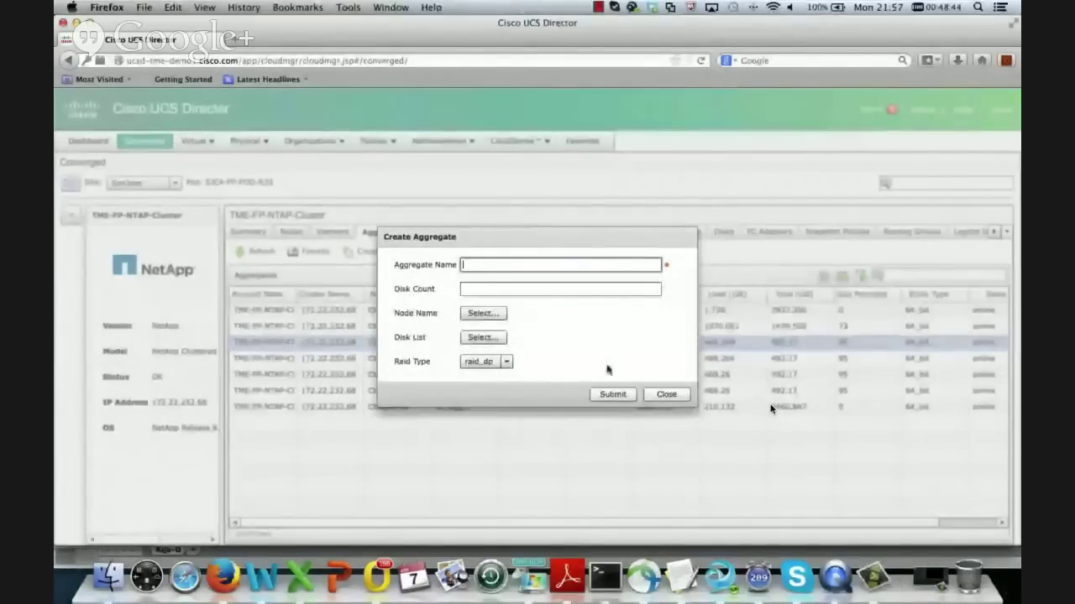
pyautogui.click(665, 394)
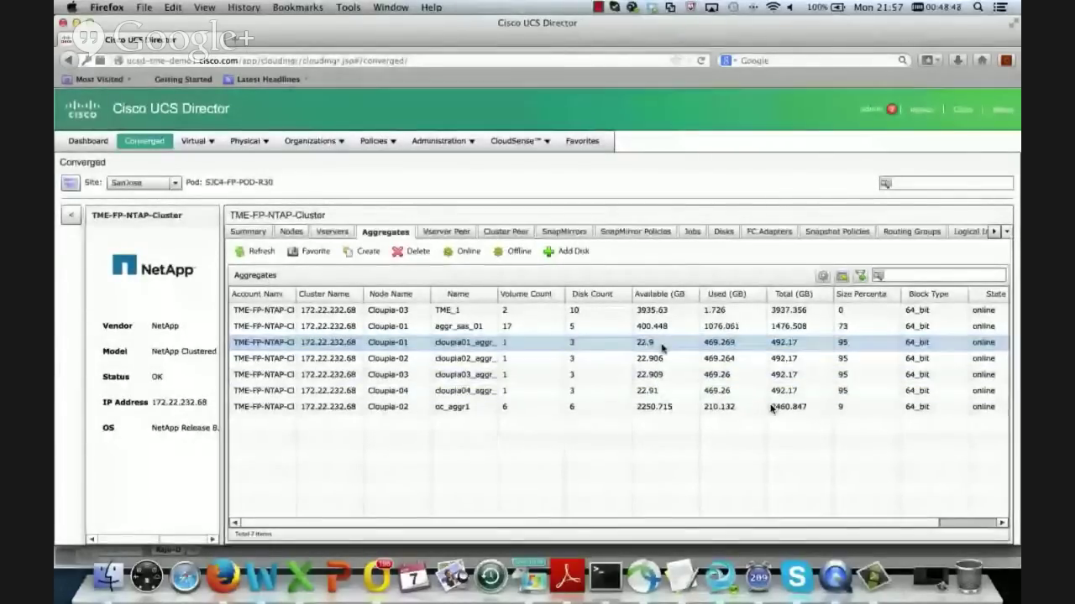
pyautogui.click(447, 231)
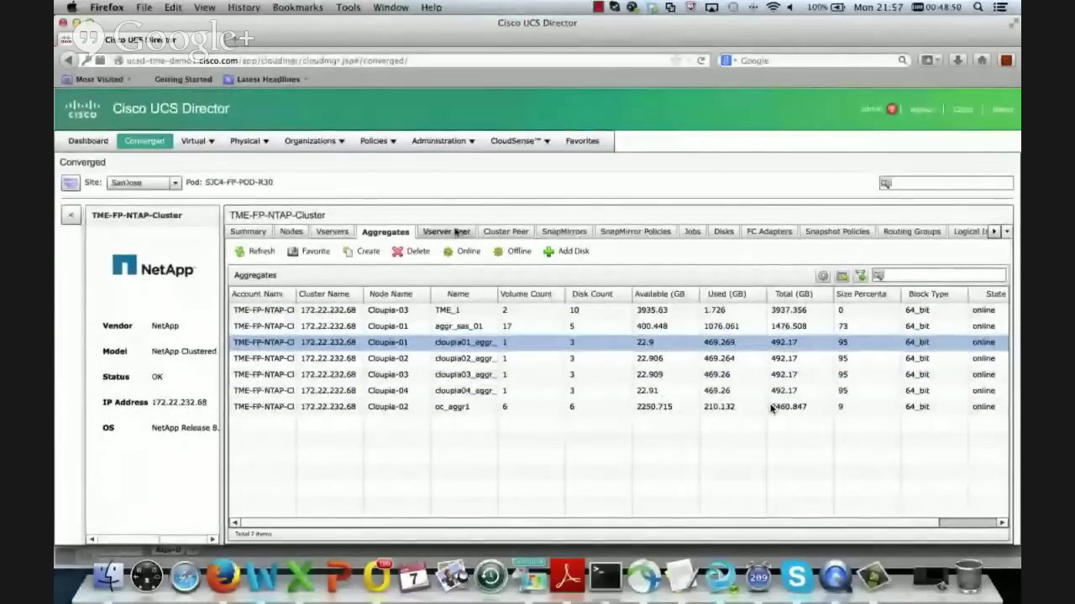
pyautogui.click(338, 232)
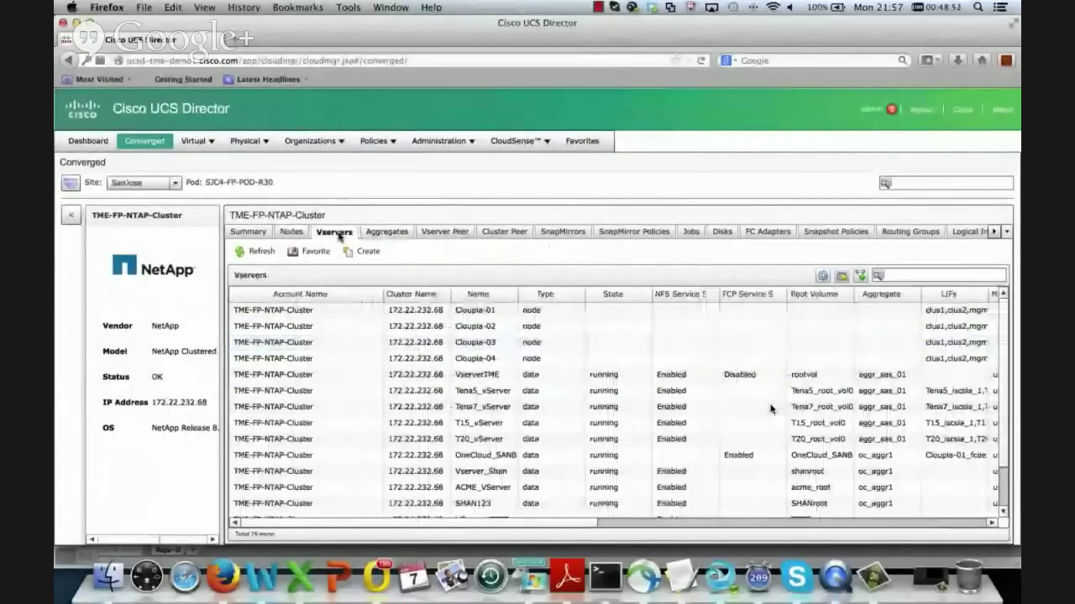
pyautogui.click(428, 342)
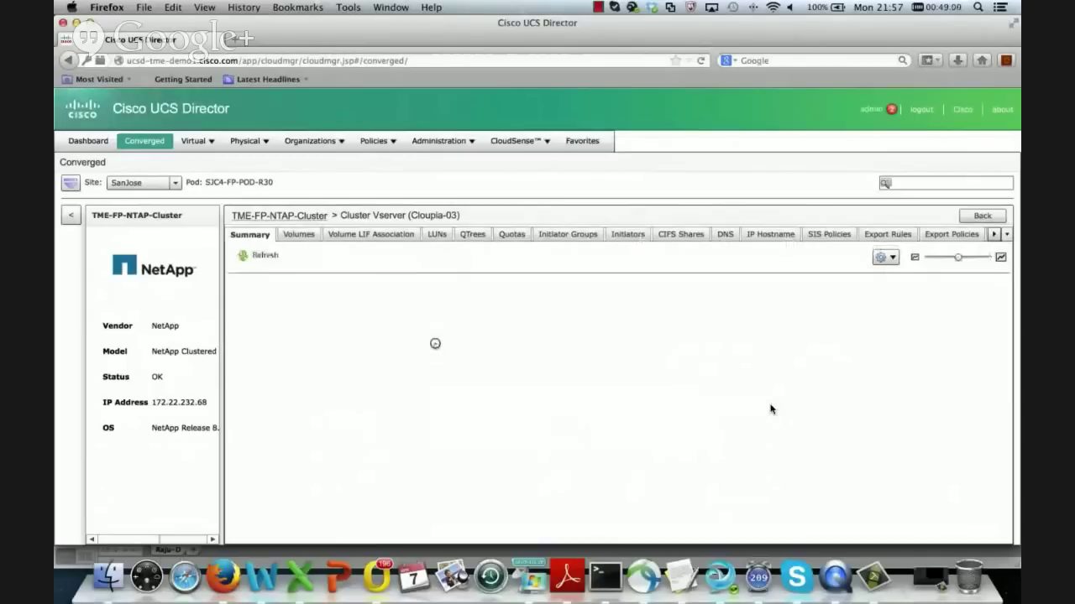
# - Start a new Cloupia-03 volume and review its volume types and aggregate TME_1
pyautogui.click(312, 235)
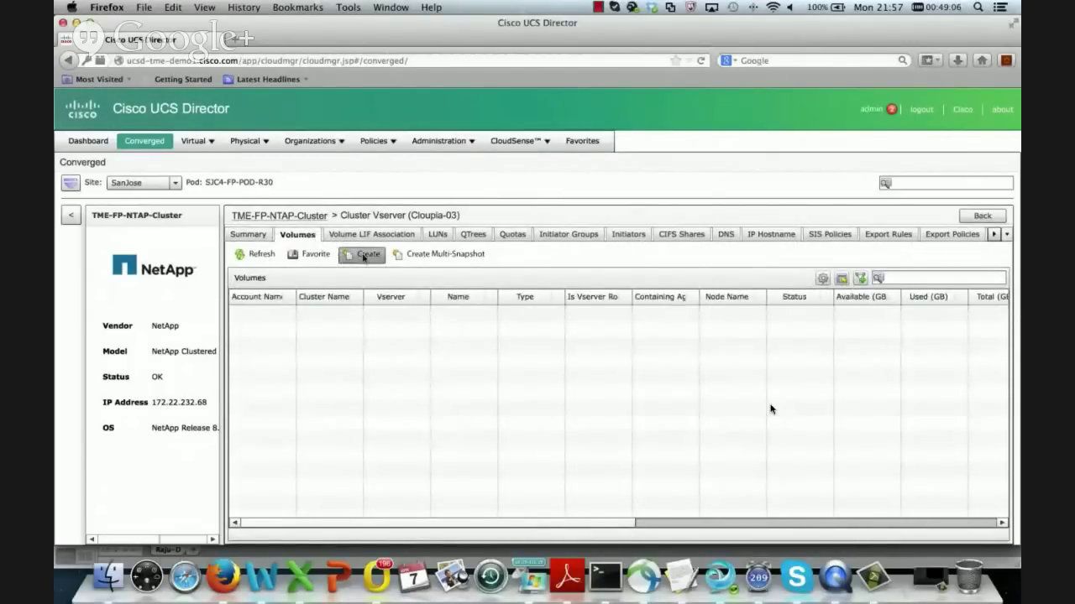
pyautogui.click(363, 254)
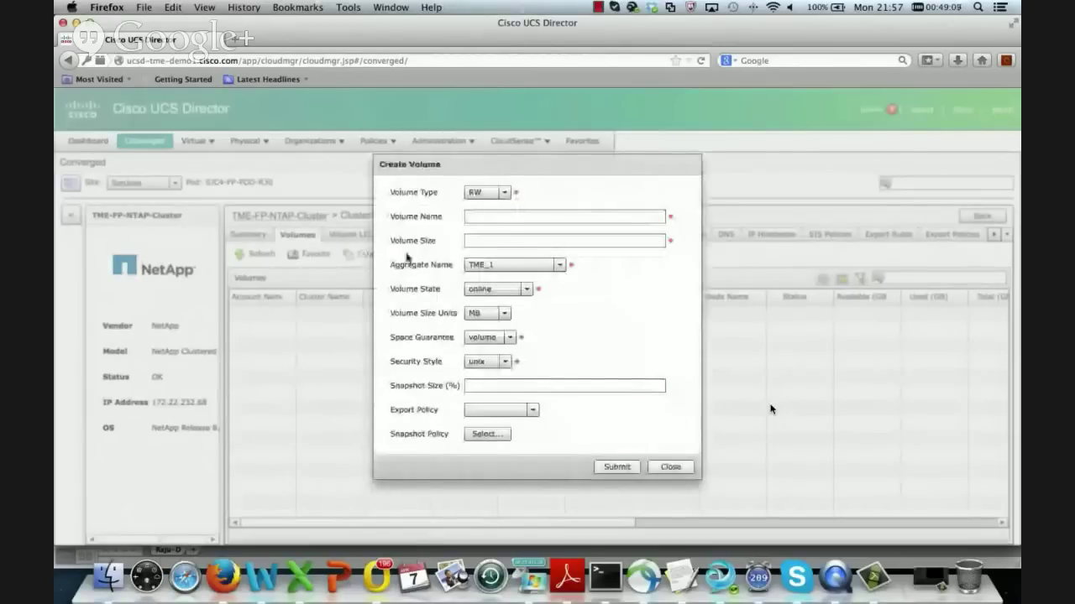
pyautogui.click(489, 216)
pyautogui.click(504, 192)
pyautogui.click(502, 201)
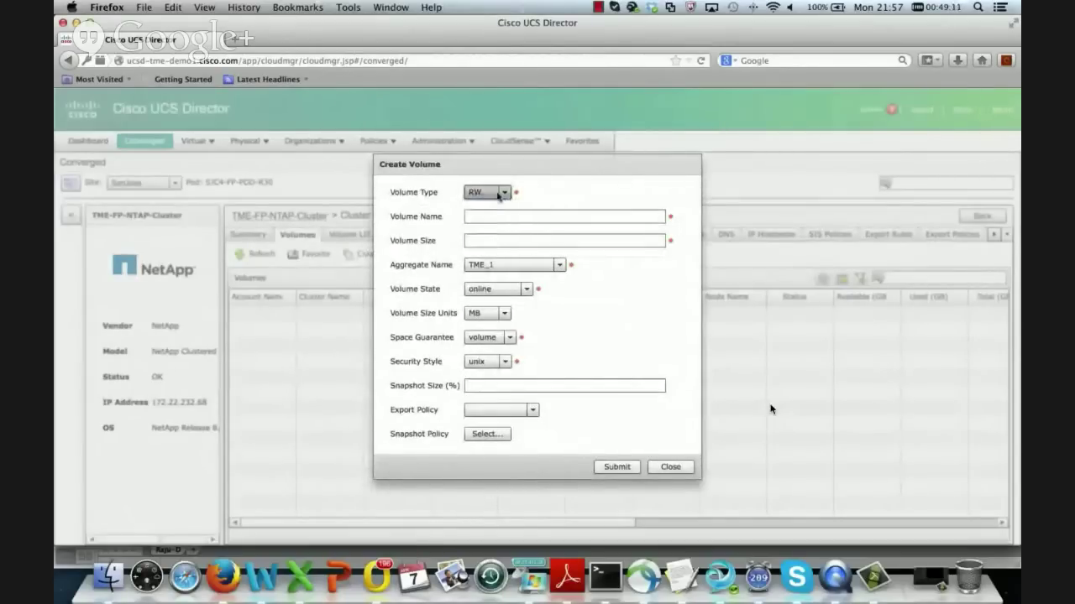
pyautogui.click(544, 266)
pyautogui.click(546, 280)
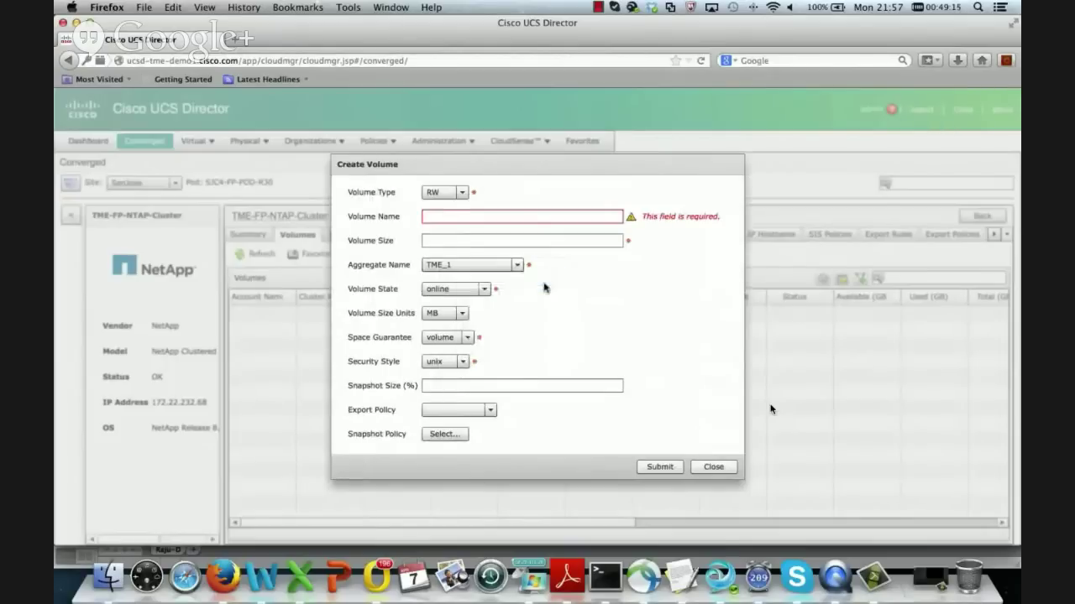
# - Discard the volume form and bring up the LUN creation form instead
pyautogui.click(703, 470)
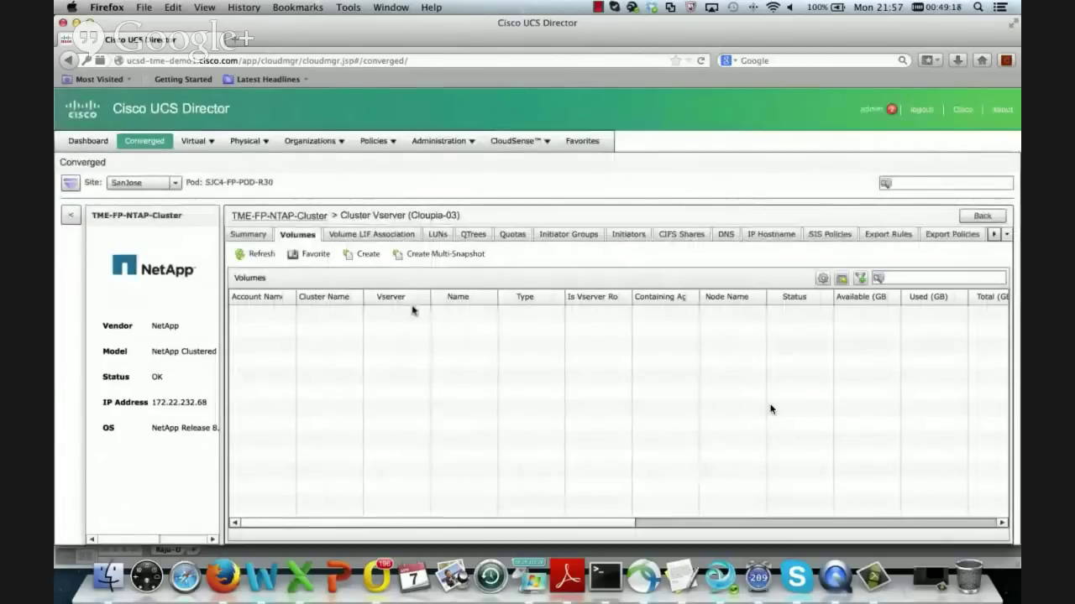
pyautogui.click(434, 235)
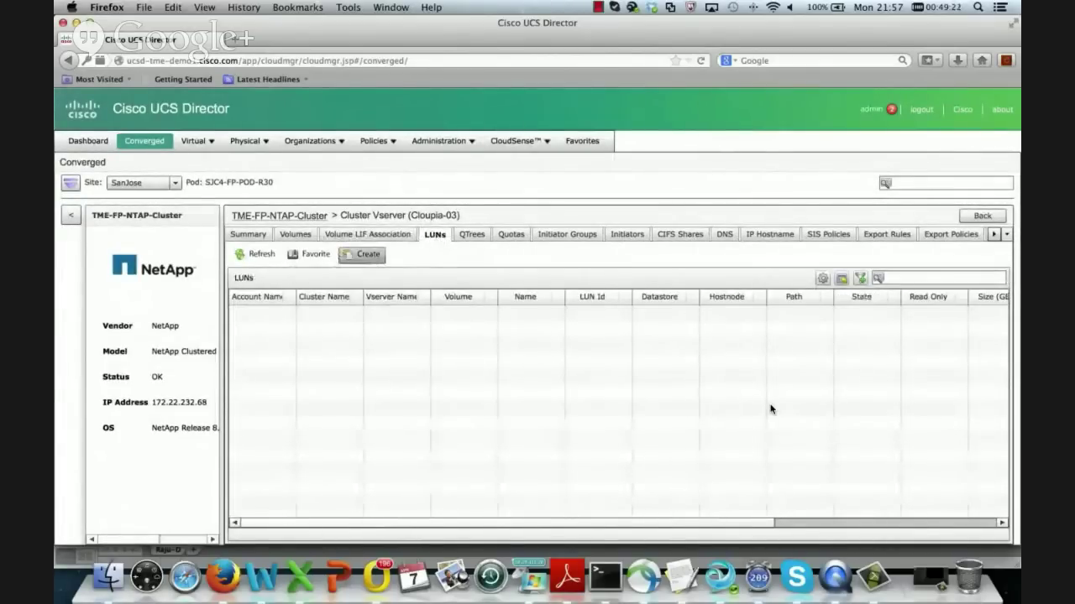
pyautogui.click(365, 255)
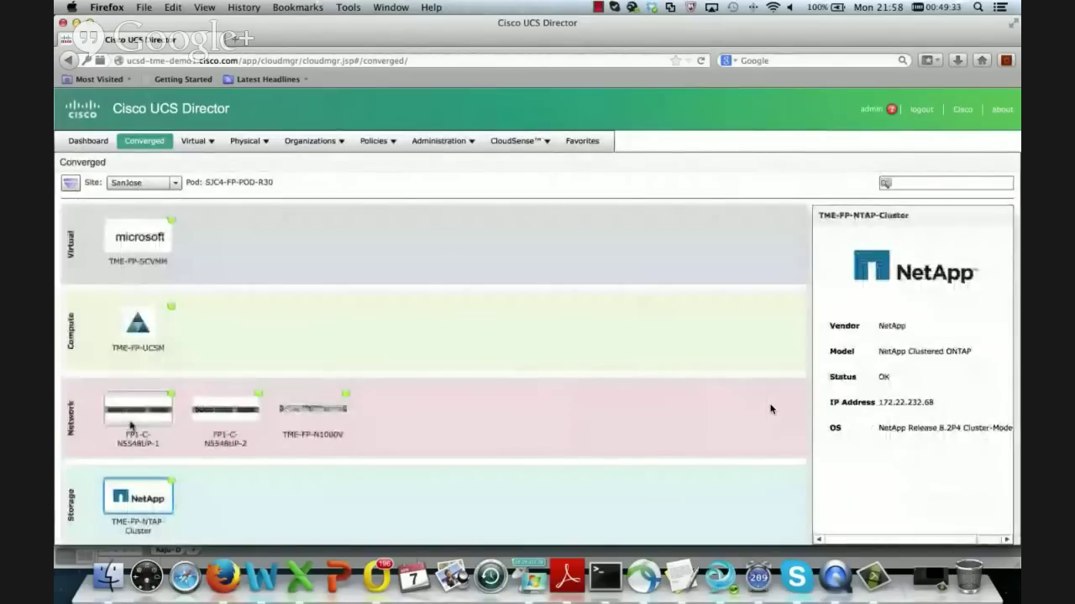
# - Drill into Nexus switch FP1-C-N5548UP-1 from the pod's Network row
pyautogui.doubleClick(130, 420)
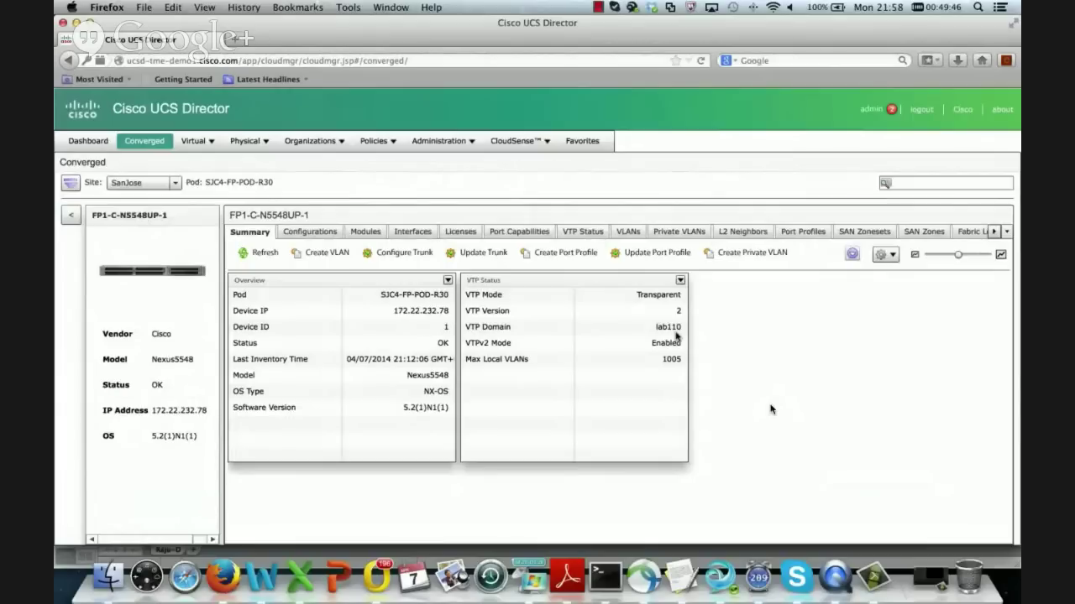
# - View switch FP1-C-N5548UP-1's stored configuration, scrolling through its QoS and VLAN sections, then close it
pyautogui.click(891, 255)
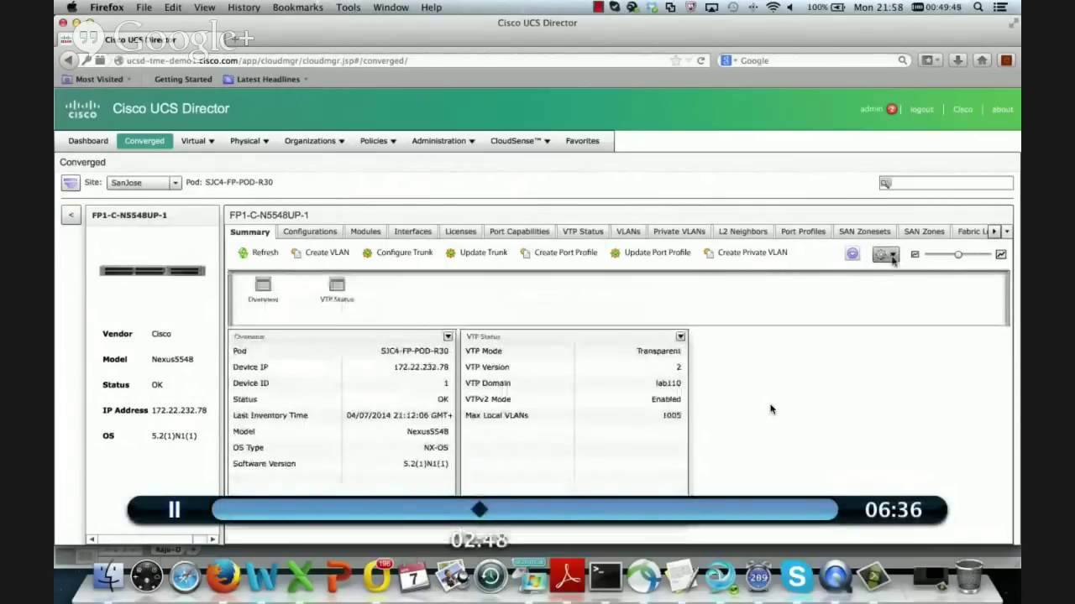
pyautogui.click(852, 255)
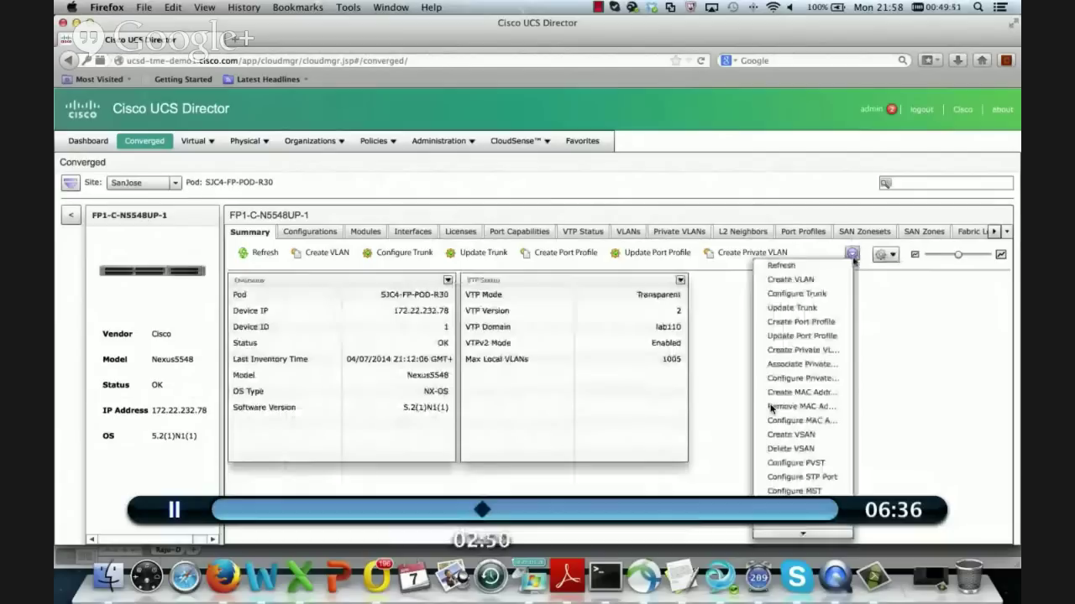
pyautogui.press('space')
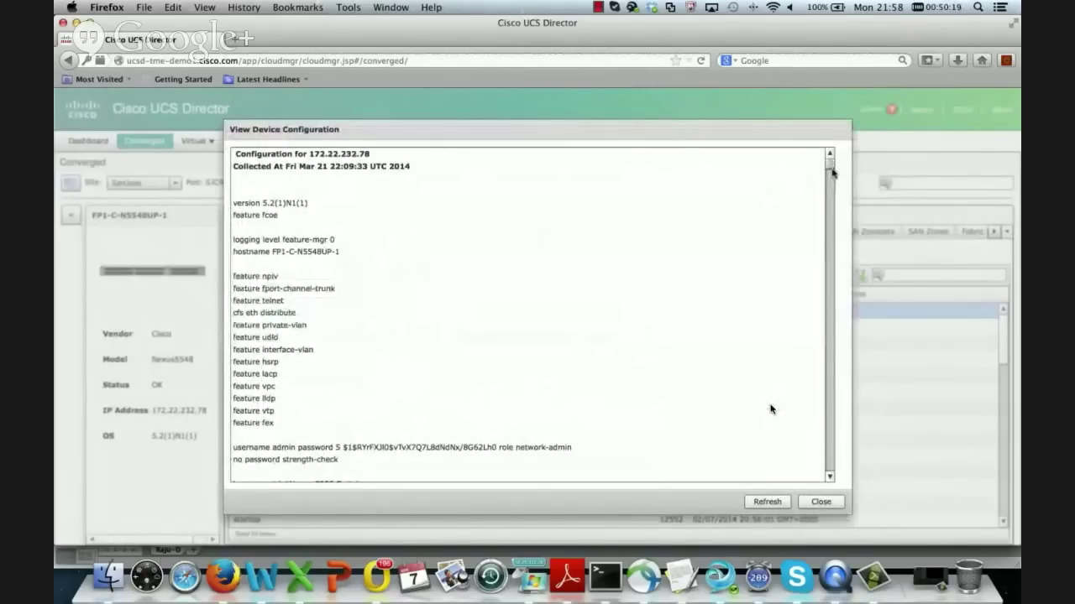
pyautogui.scroll(-20, 771, 409)
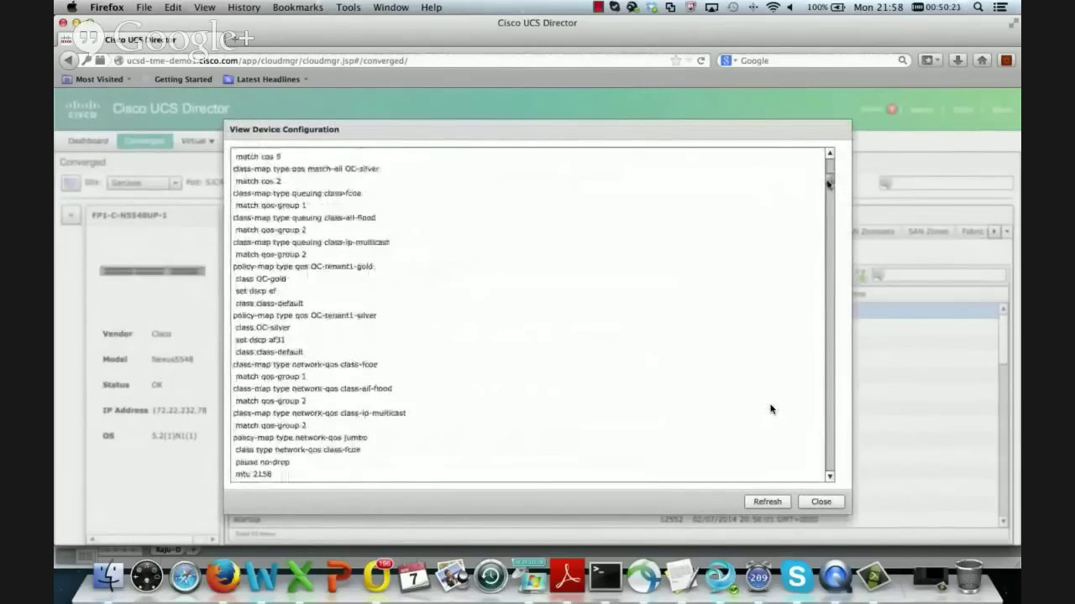
pyautogui.scroll(-20, 771, 409)
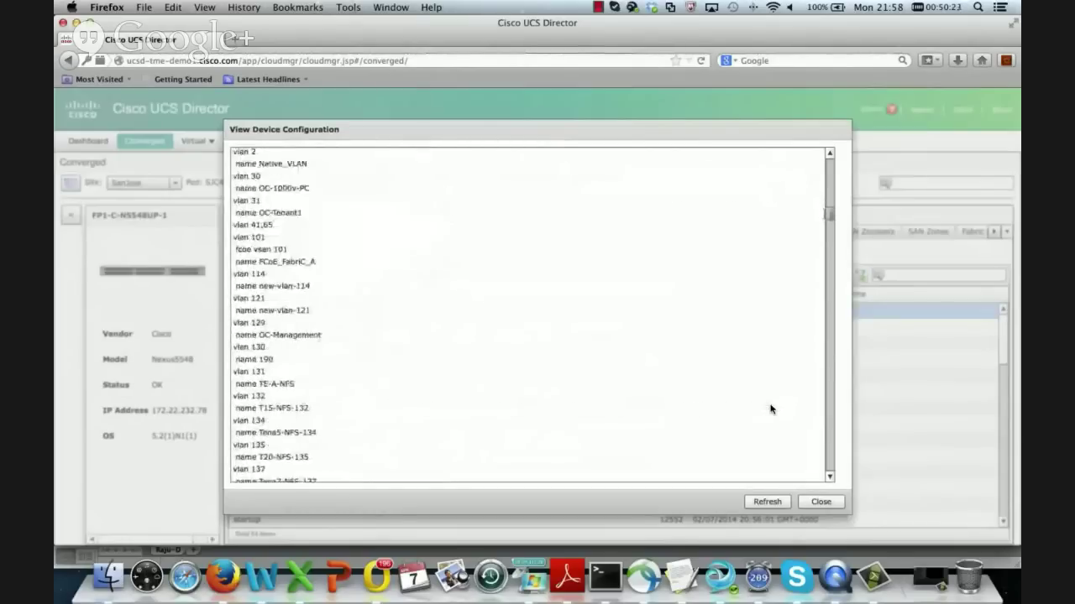
pyautogui.scroll(20, 771, 409)
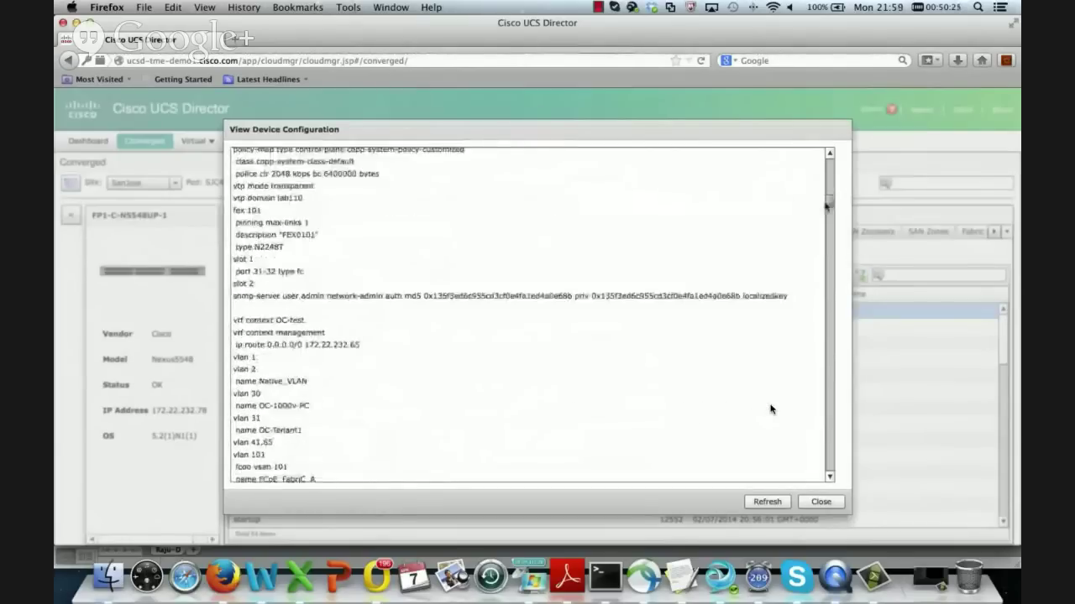
pyautogui.scroll(10, 771, 409)
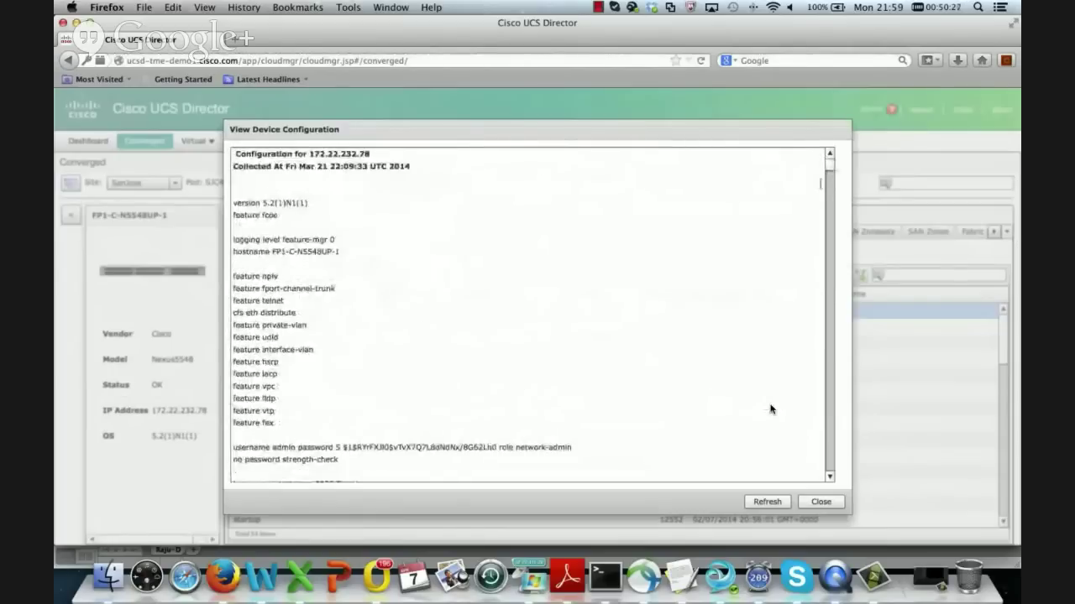
pyautogui.click(815, 503)
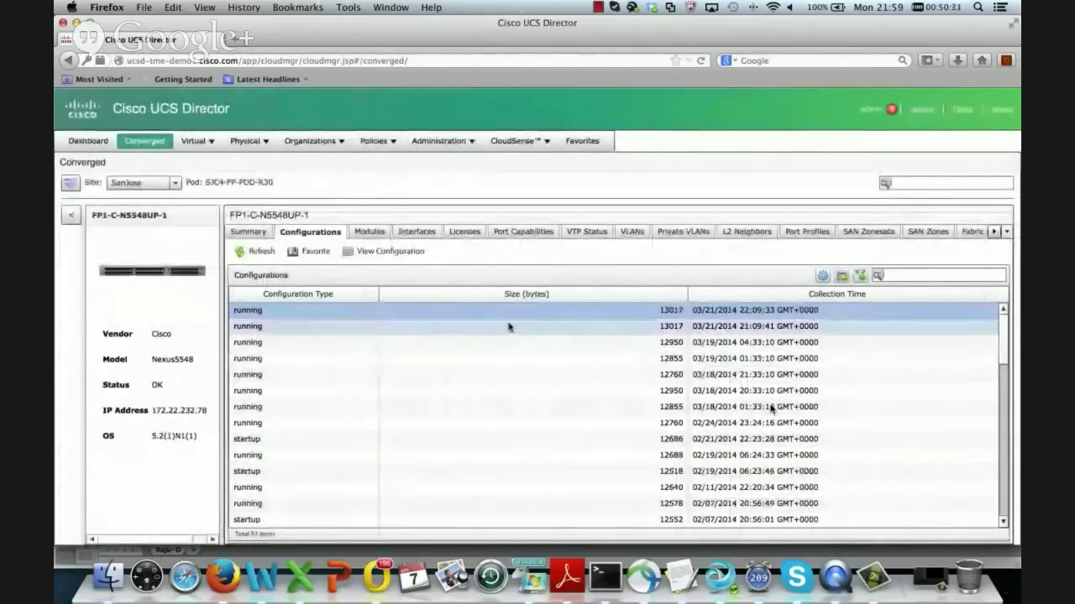
# - Browse the switch's Interfaces, Port Capabilities, VLANs, SAN Zones and Fabric Login entries, selecting vfc12
pyautogui.click(416, 231)
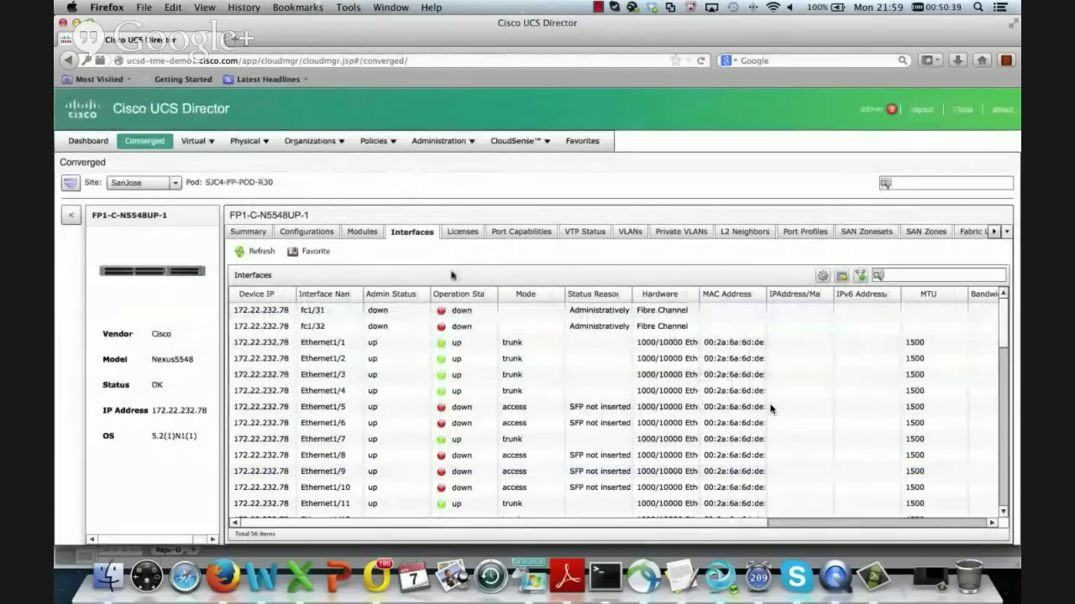
pyautogui.click(520, 235)
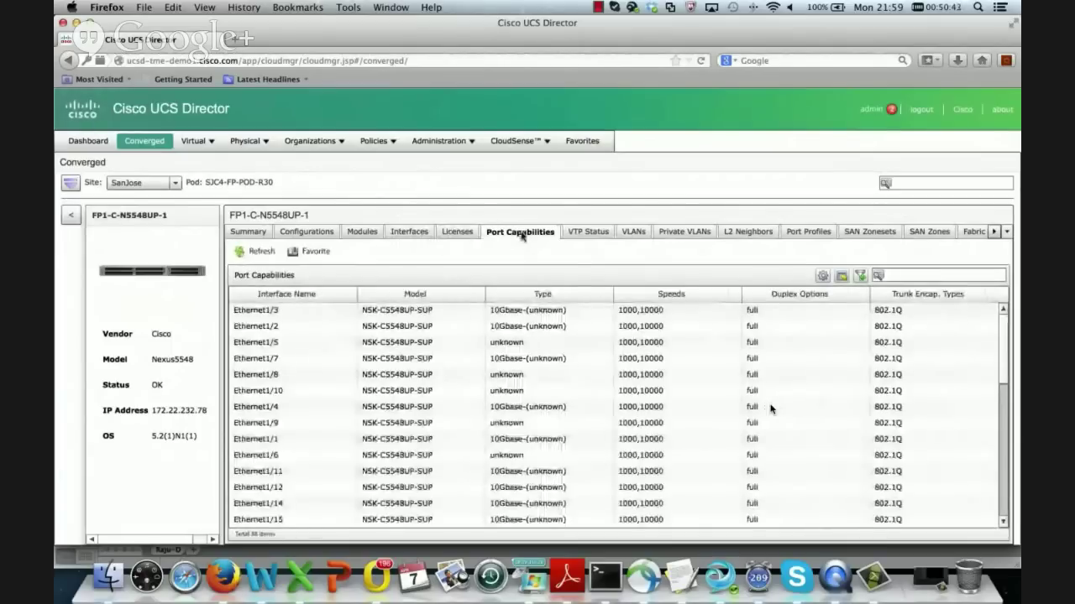
pyautogui.click(633, 232)
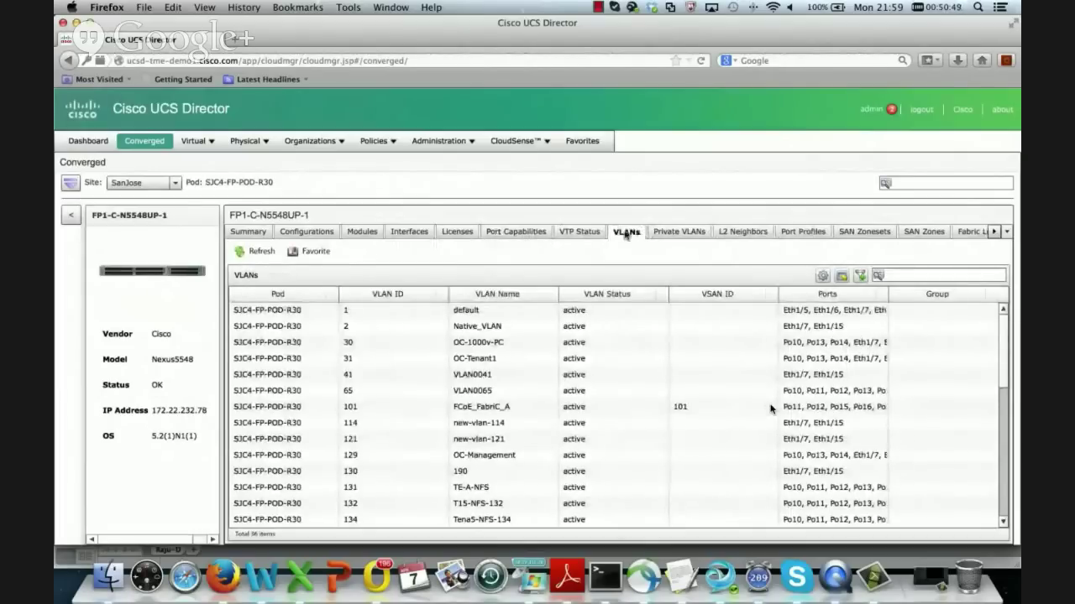
pyautogui.click(922, 232)
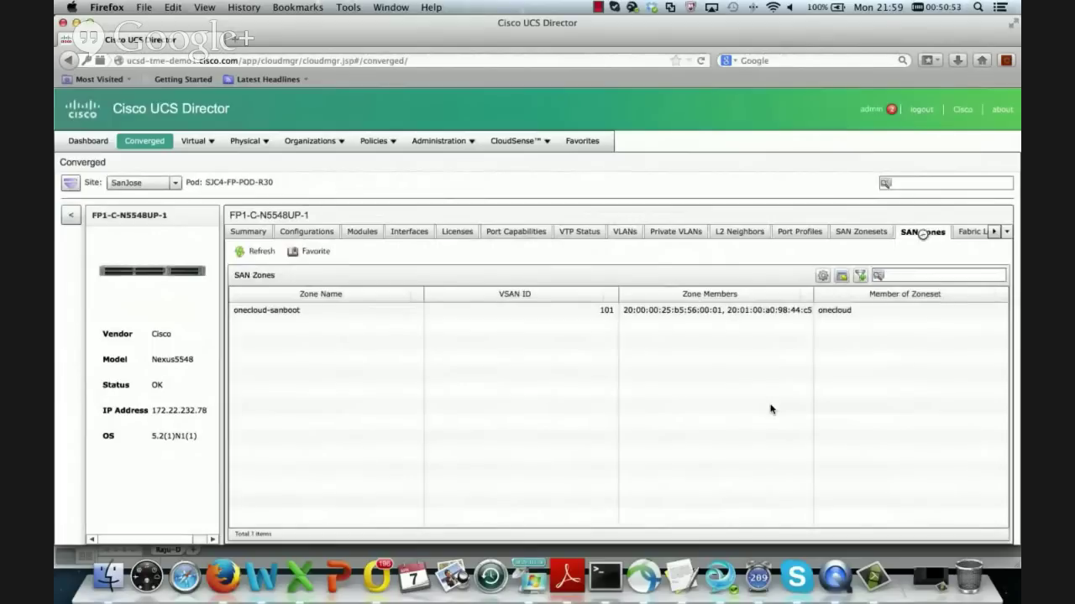
pyautogui.click(974, 231)
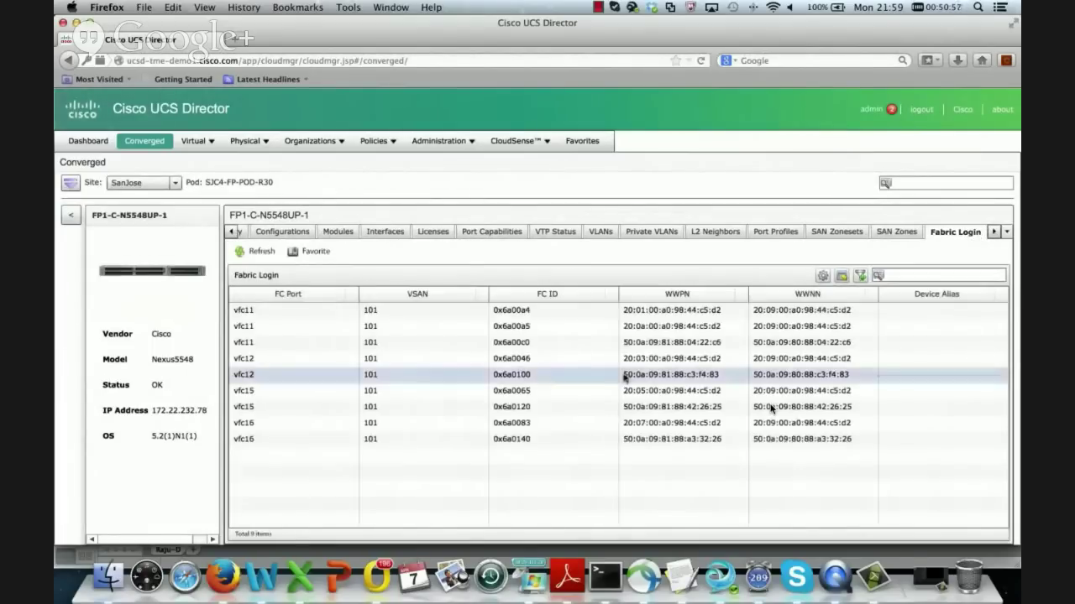
pyautogui.click(624, 376)
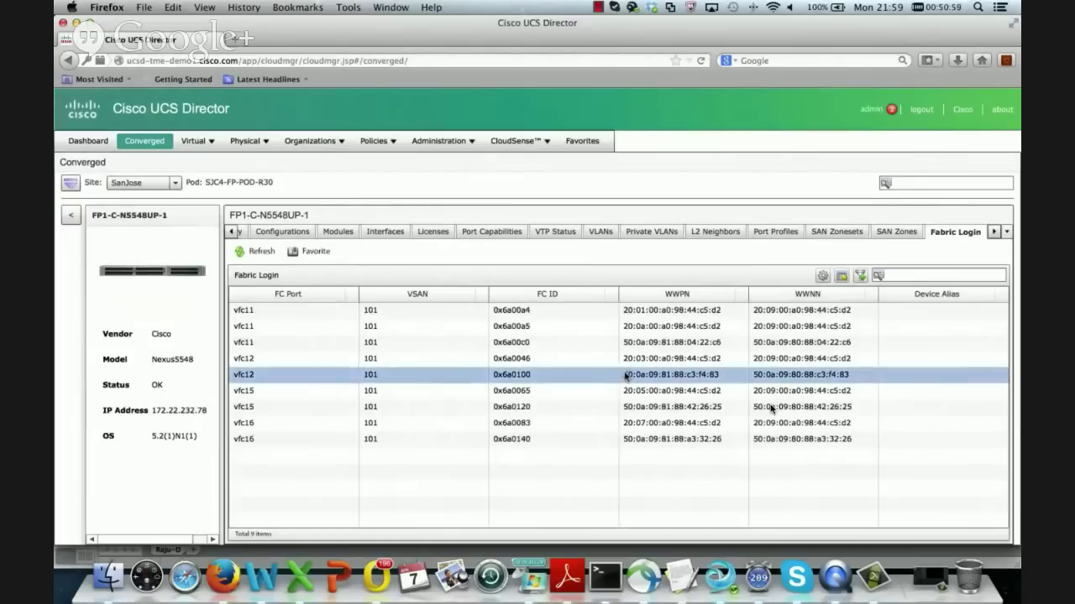
# - Return to the converged pod overview and open the TME-FP-UCSM compute manager's summary
pyautogui.click(1008, 234)
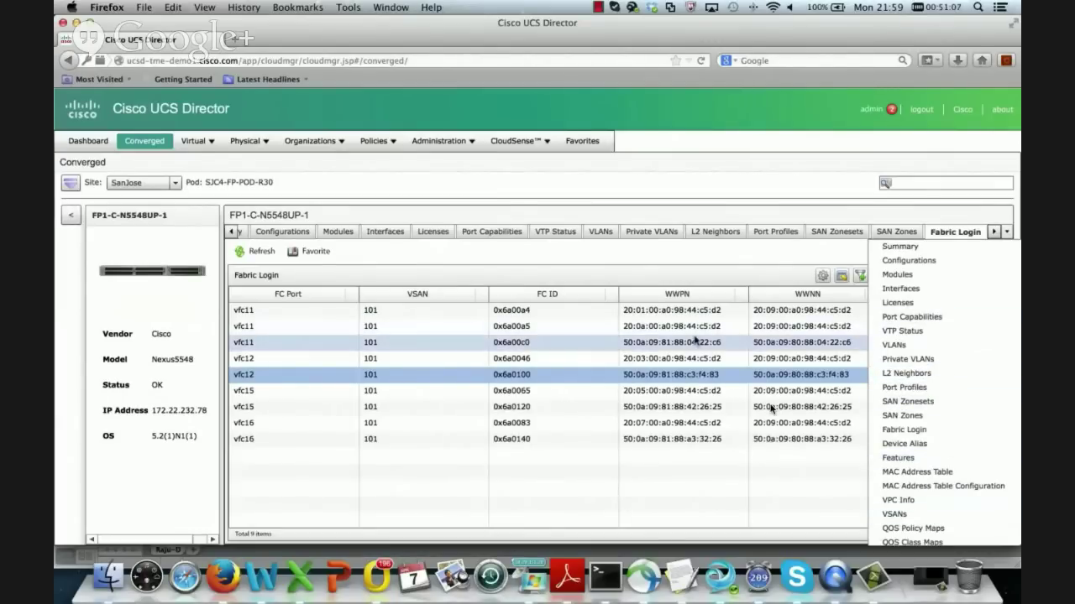
pyautogui.click(71, 215)
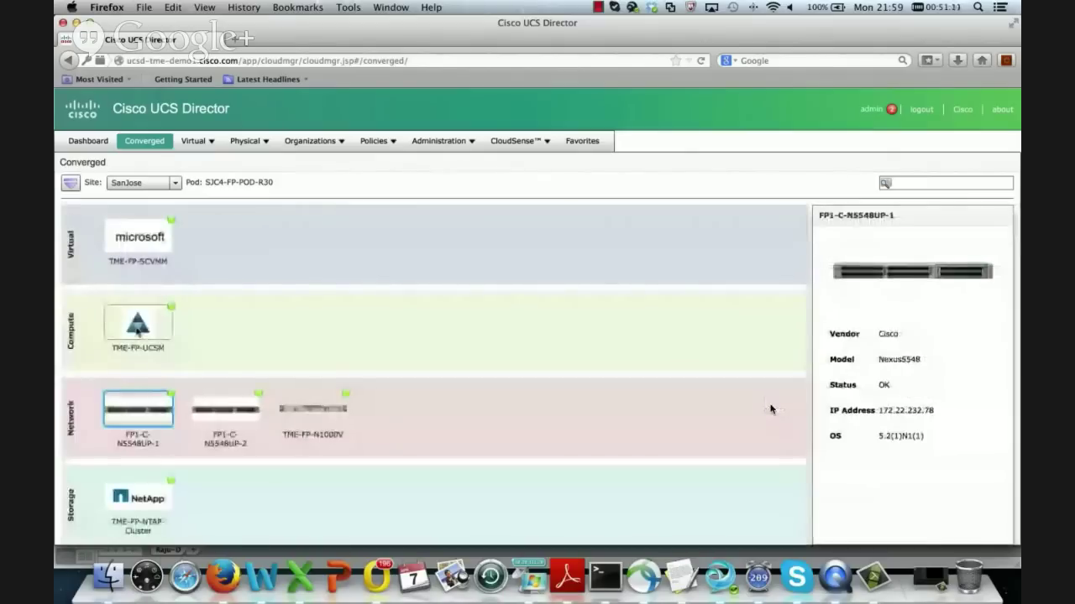
pyautogui.doubleClick(138, 328)
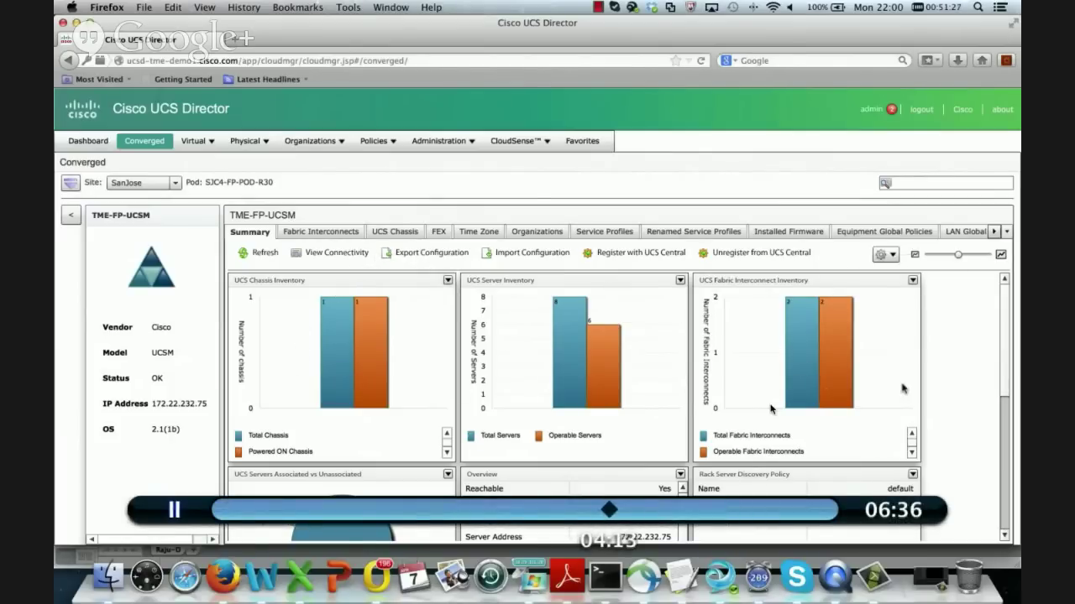
# - Expand the TME-FP-UCSM tab strip to list all its detail views
pyautogui.press('space')
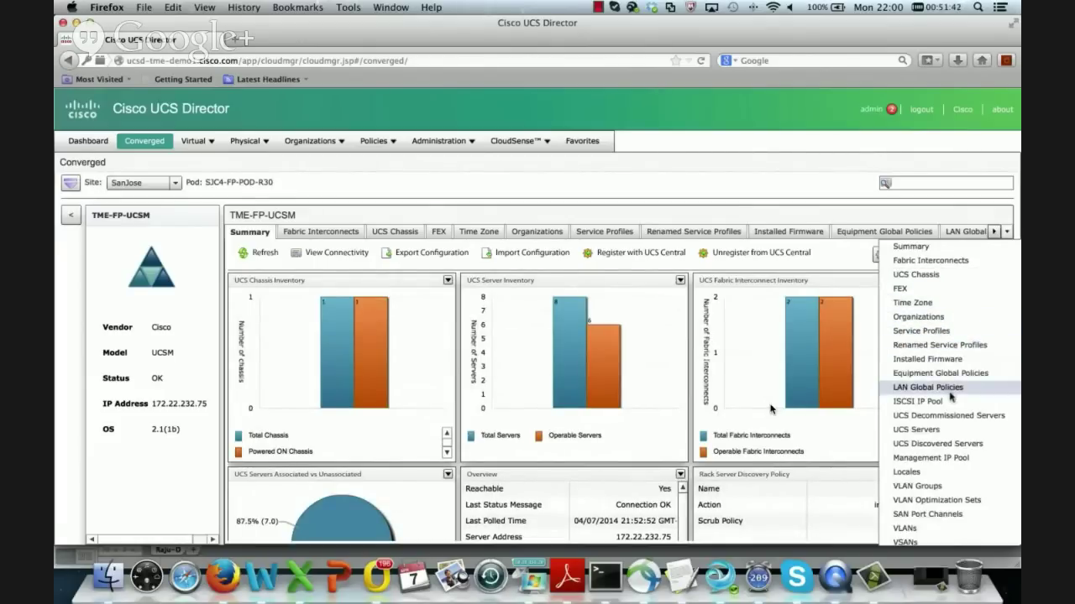
# - List the UCSM's eight blade servers, select the powered-off blade, then view the root organization's boot policies
pyautogui.click(917, 430)
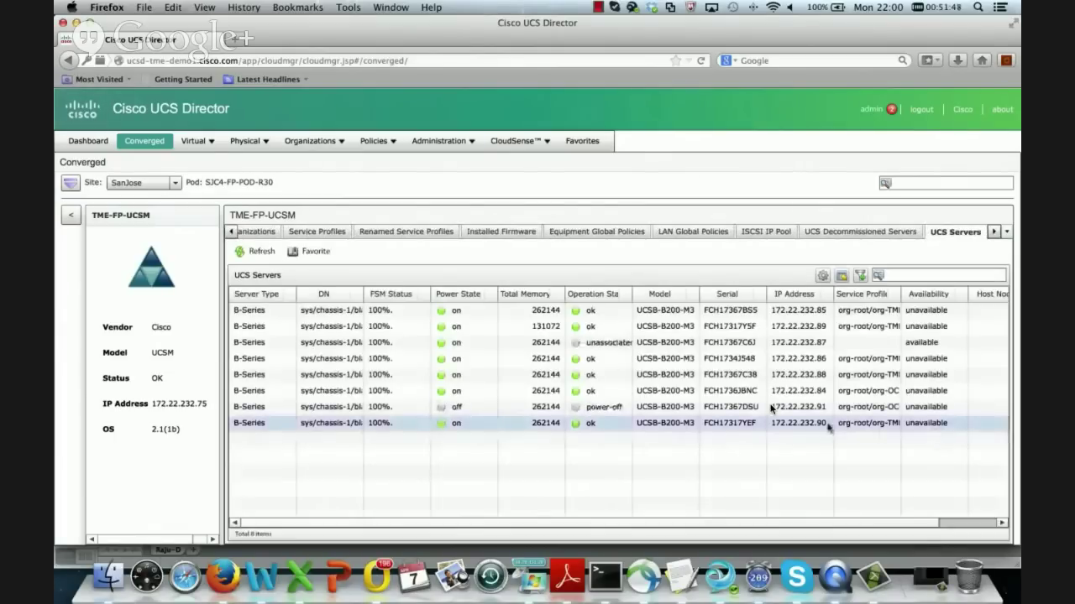
pyautogui.click(771, 409)
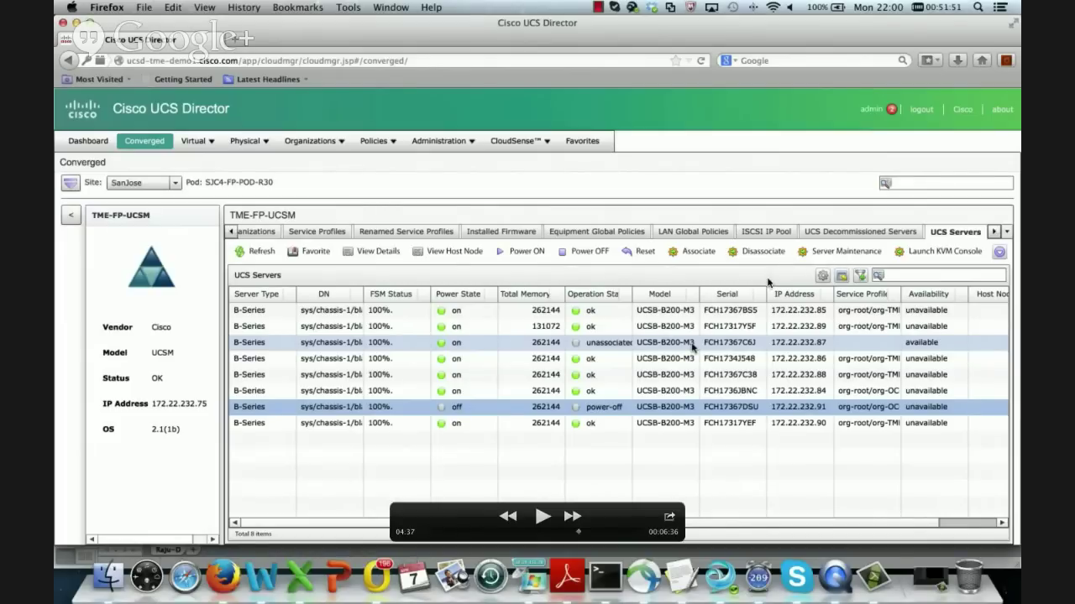
pyautogui.press('space')
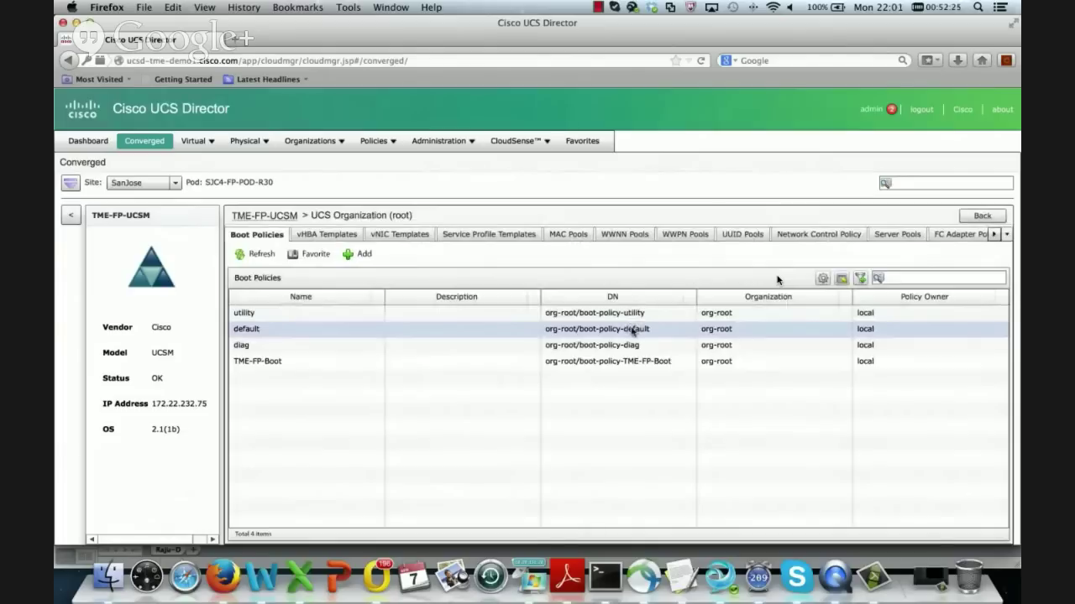
# - Select the root organization's default boot policy and move on to its UUID pools, default and UUID_Pool
pyautogui.click(633, 331)
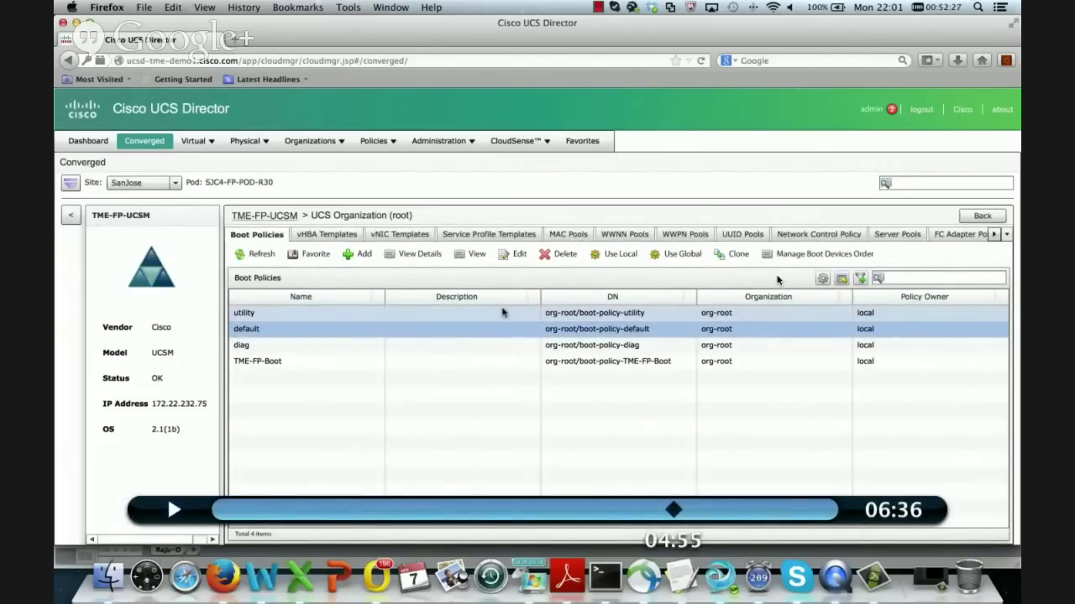
pyautogui.press('space')
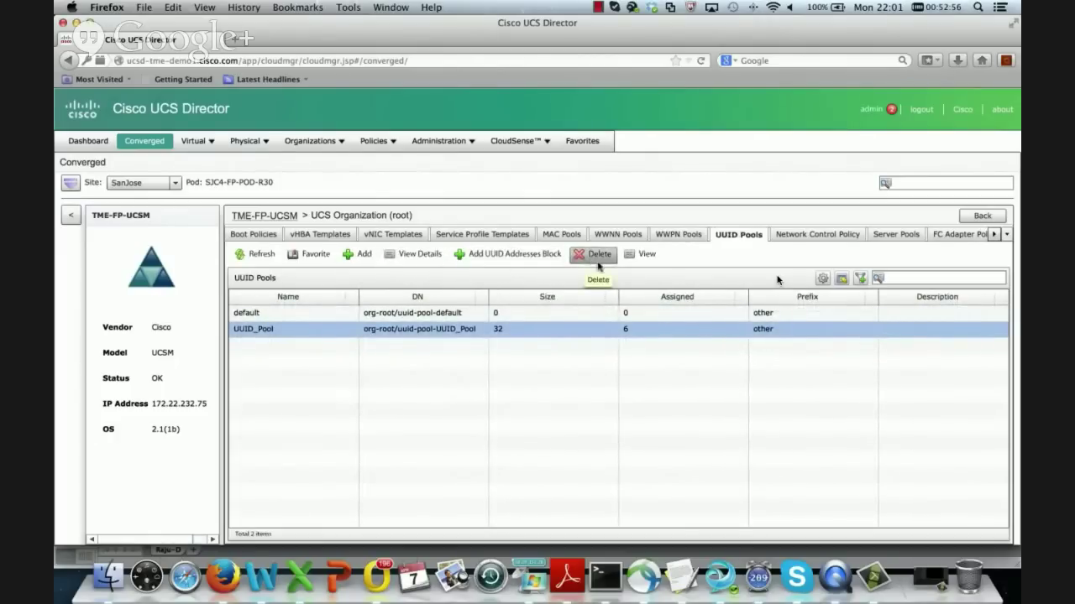
# - Go to pod SJC4-VBLK-POD-R25 and list the TME-FP-vCenter account's 13 virtual machines
pyautogui.click(71, 218)
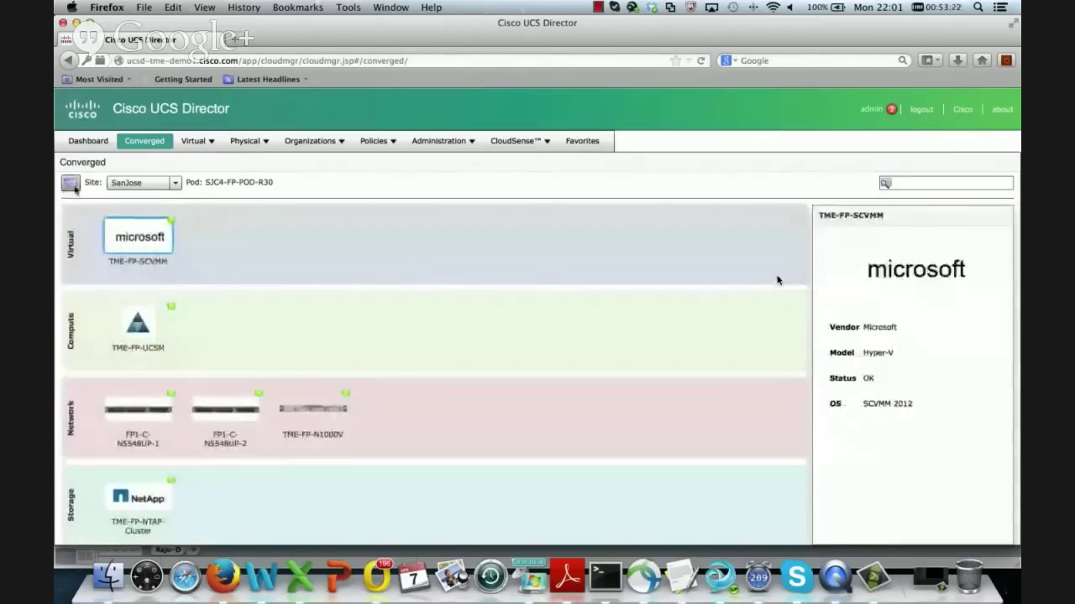
pyautogui.click(235, 245)
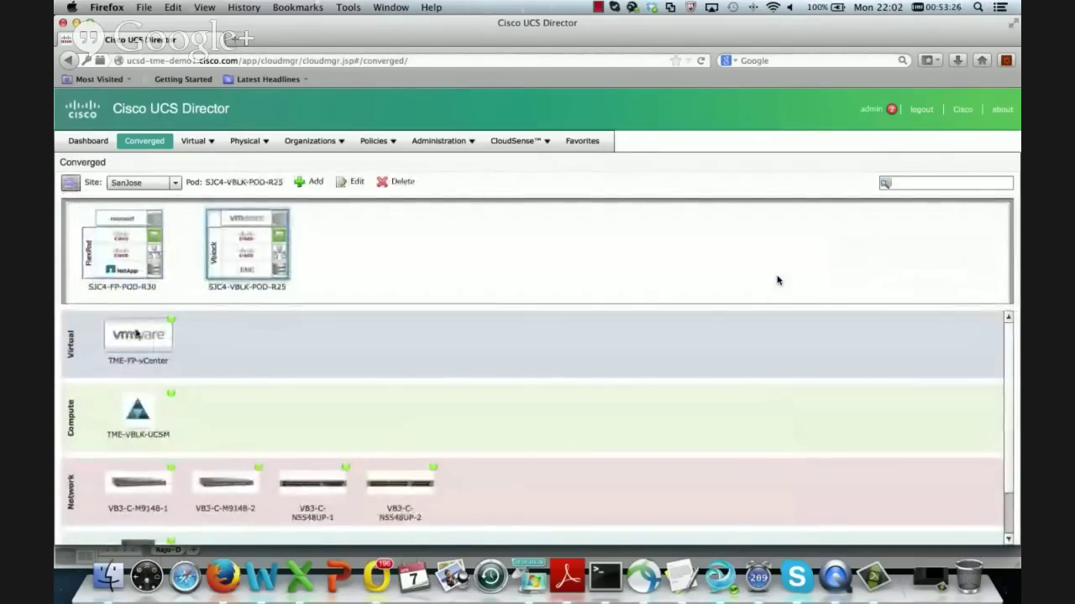
pyautogui.click(136, 335)
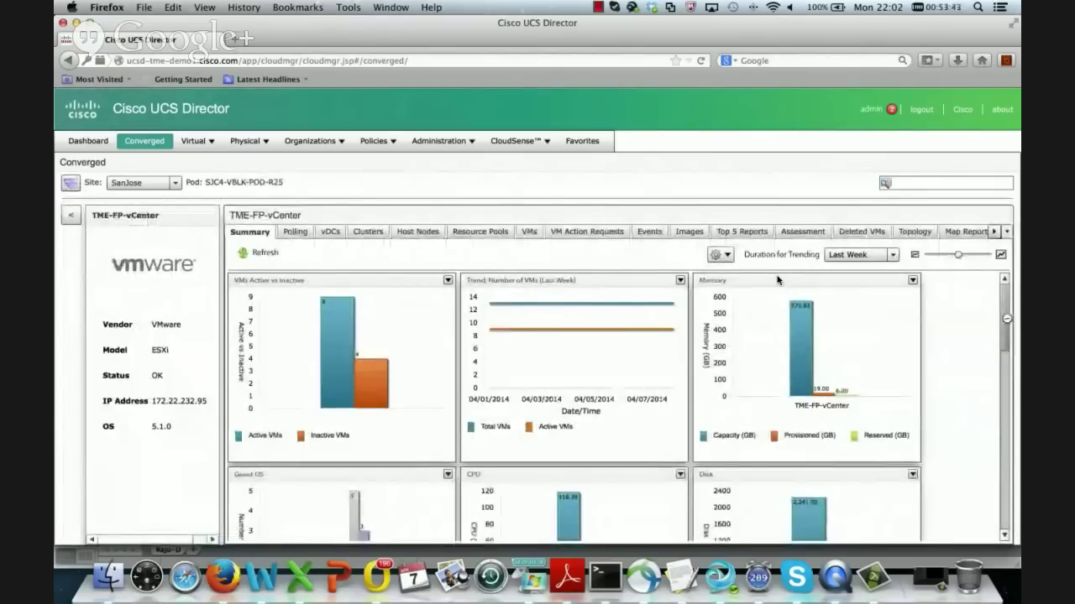
pyautogui.scroll(-1, 777, 279)
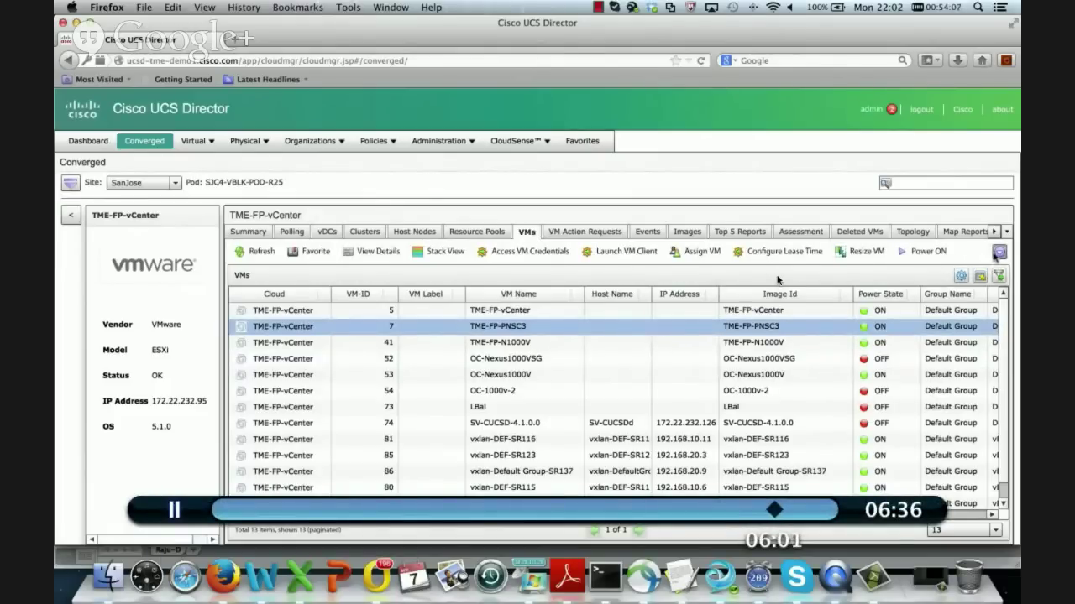
# - Show the vCenter's CPU Utilization Map for hosts 172.22.232.100, .99 and .94
pyautogui.press('space')
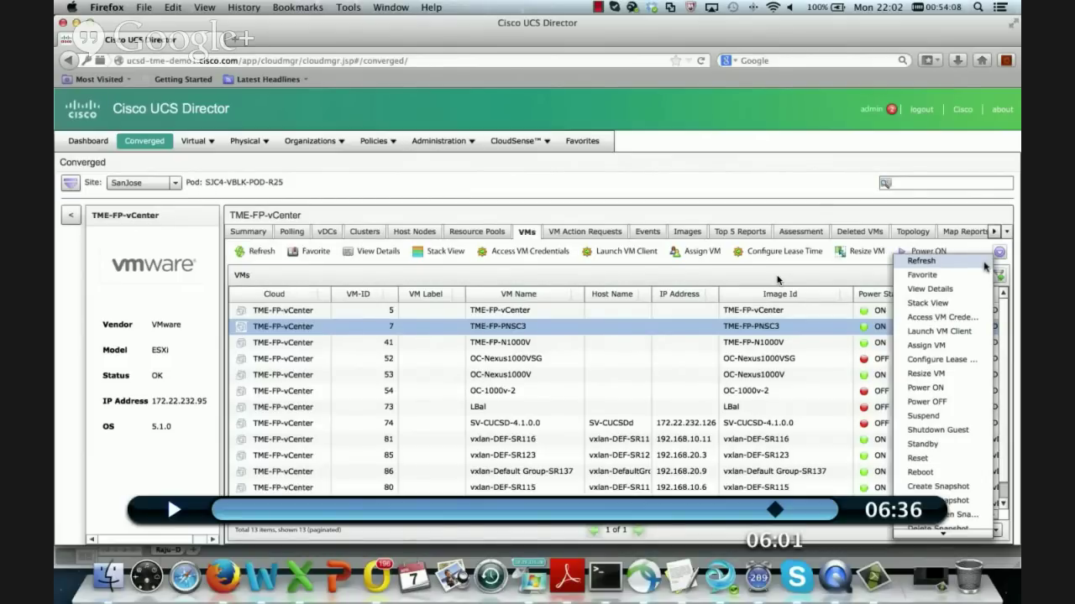
pyautogui.press('space')
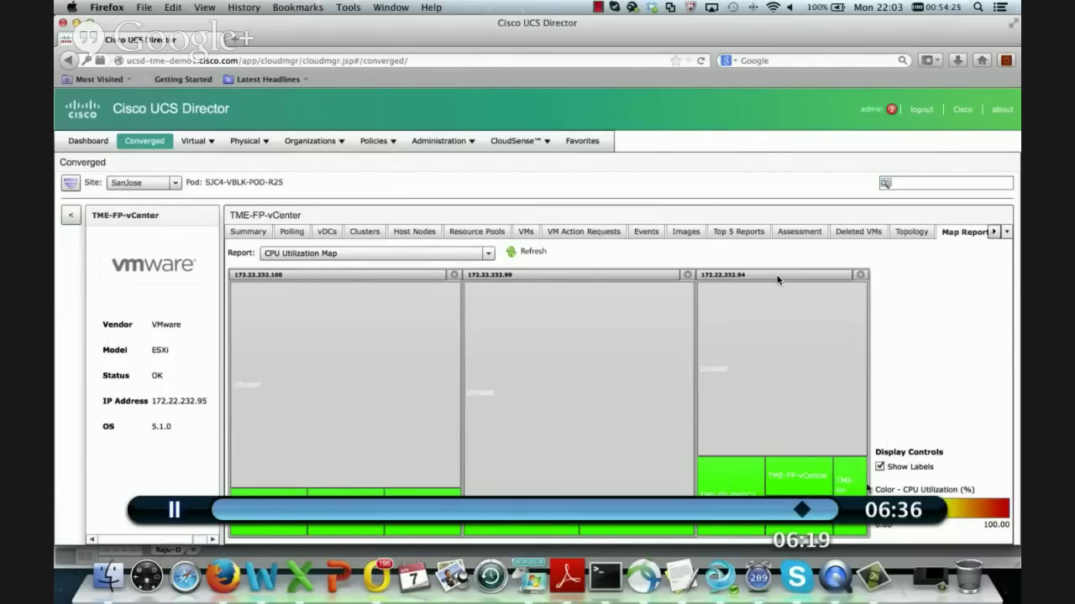
# - Turn on VM labels, then switch the map report to Storage Usage, showing datastore1 (2)
pyautogui.press('space')
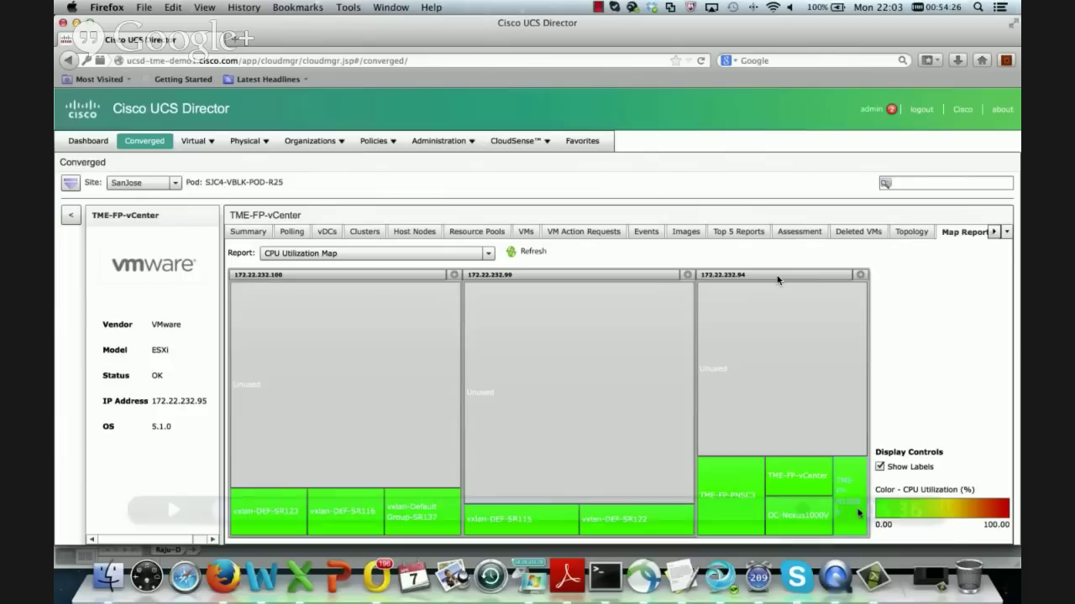
pyautogui.moveTo(728, 534)
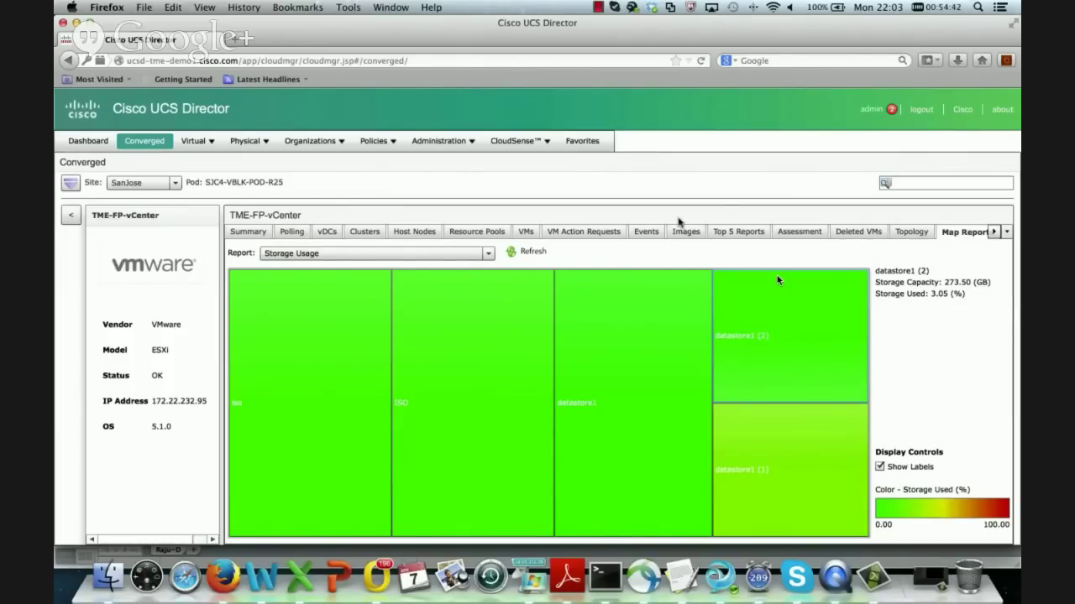
pyautogui.press('space')
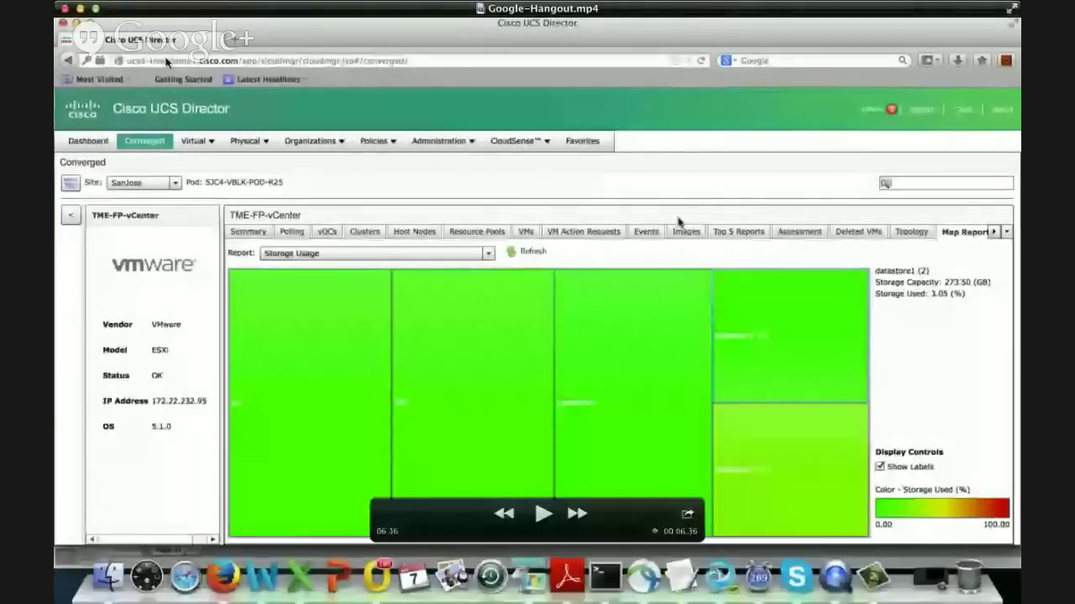
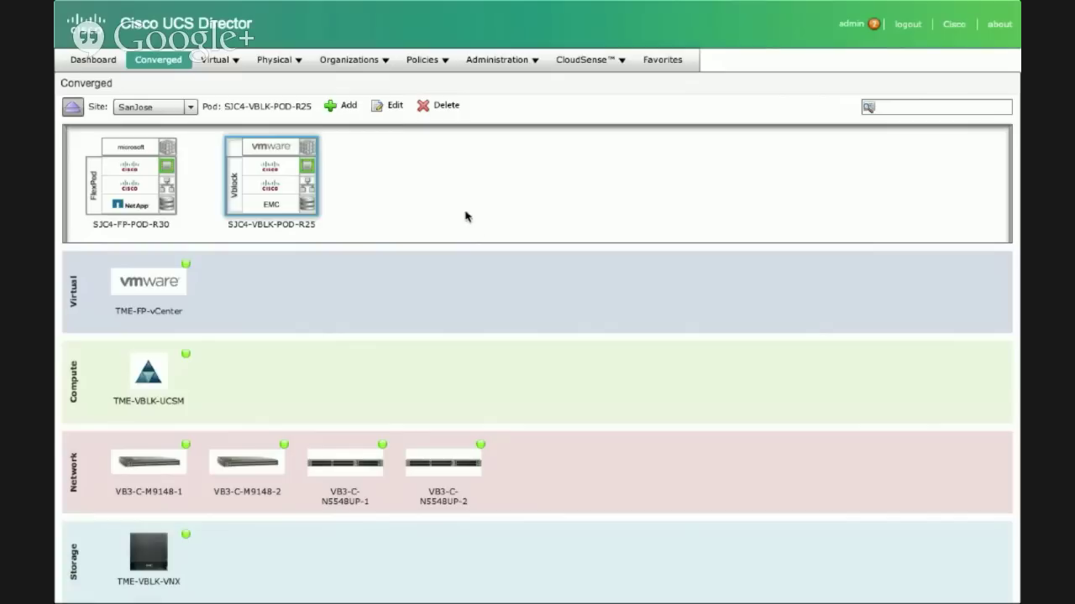
# - Go to Policies > Orchestration to list the workflow folders
pyautogui.click(430, 58)
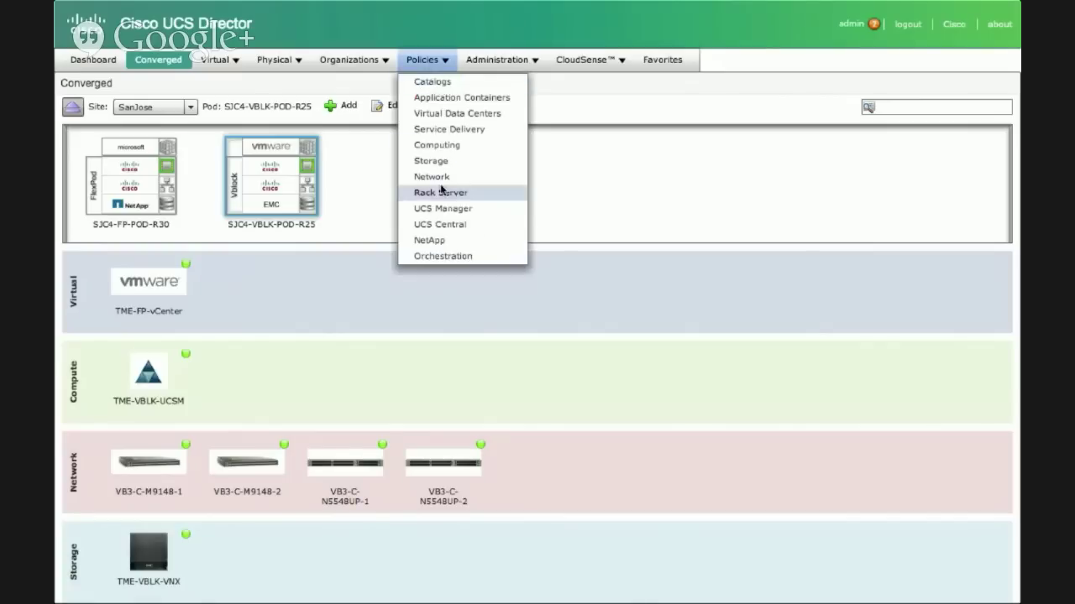
pyautogui.click(445, 256)
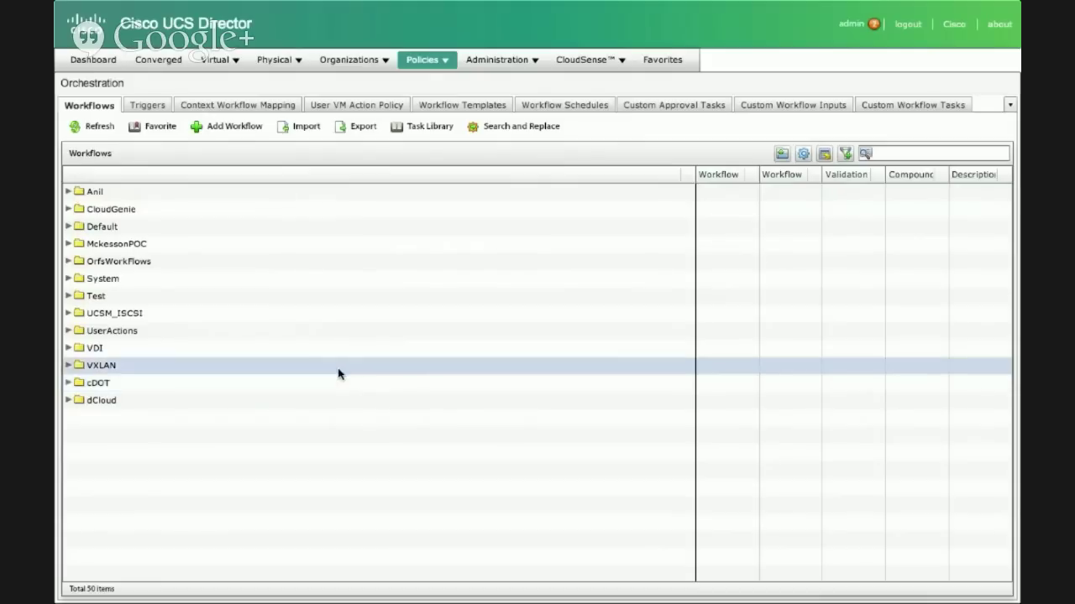
# - Start workflow Add_VLAN, described 'Add VLAN to UCS Manager and Nexus Switch', context Any, as a compound task
pyautogui.click(233, 126)
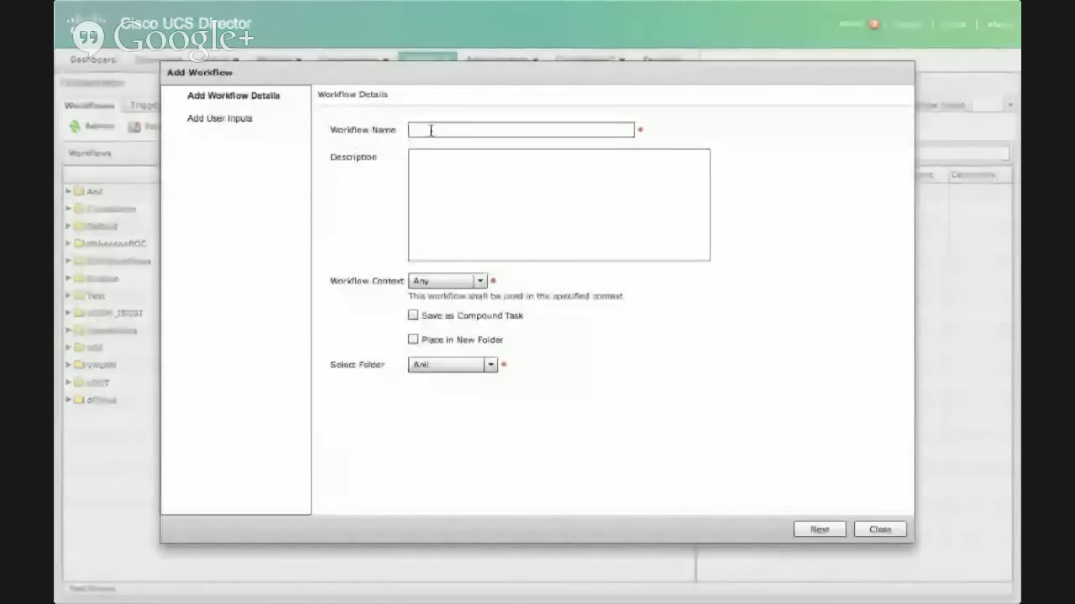
pyautogui.click(420, 130)
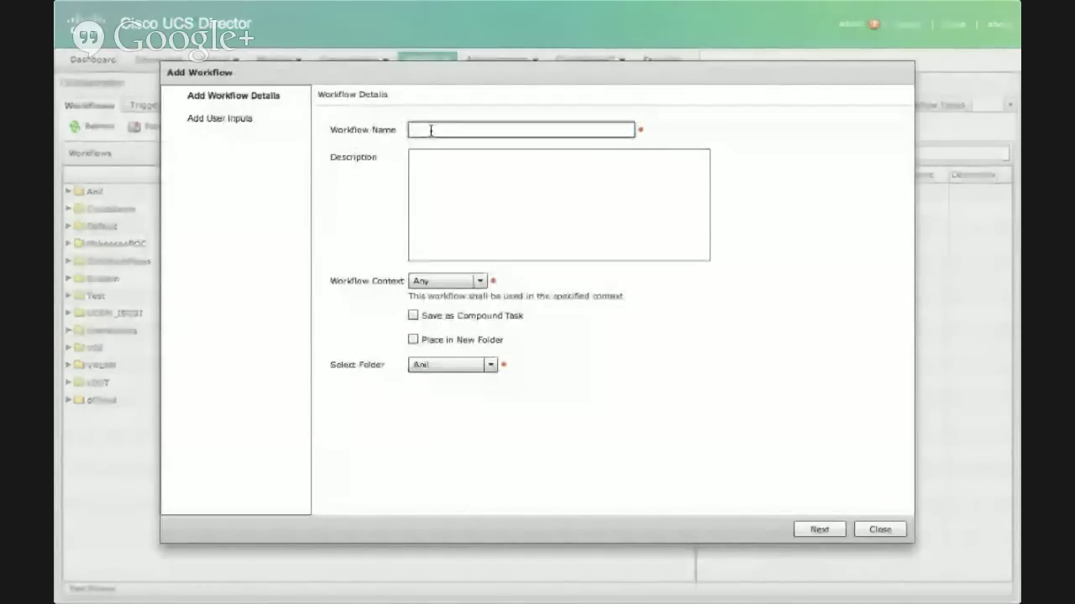
pyautogui.write('Add ')
pyautogui.write('VLAN')
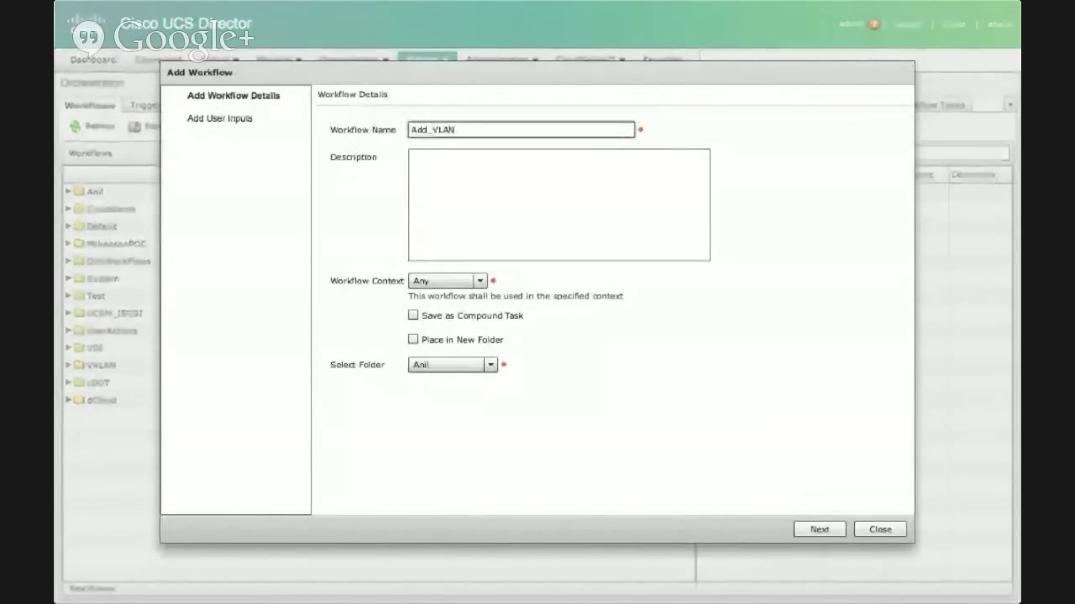
pyautogui.press('Tab')
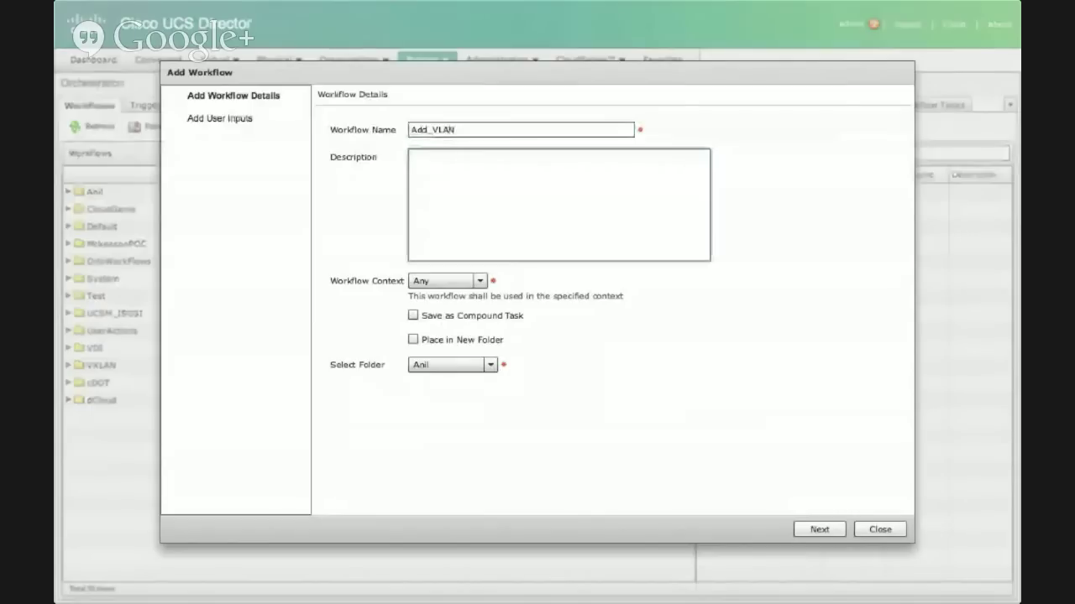
pyautogui.write('Add VLA')
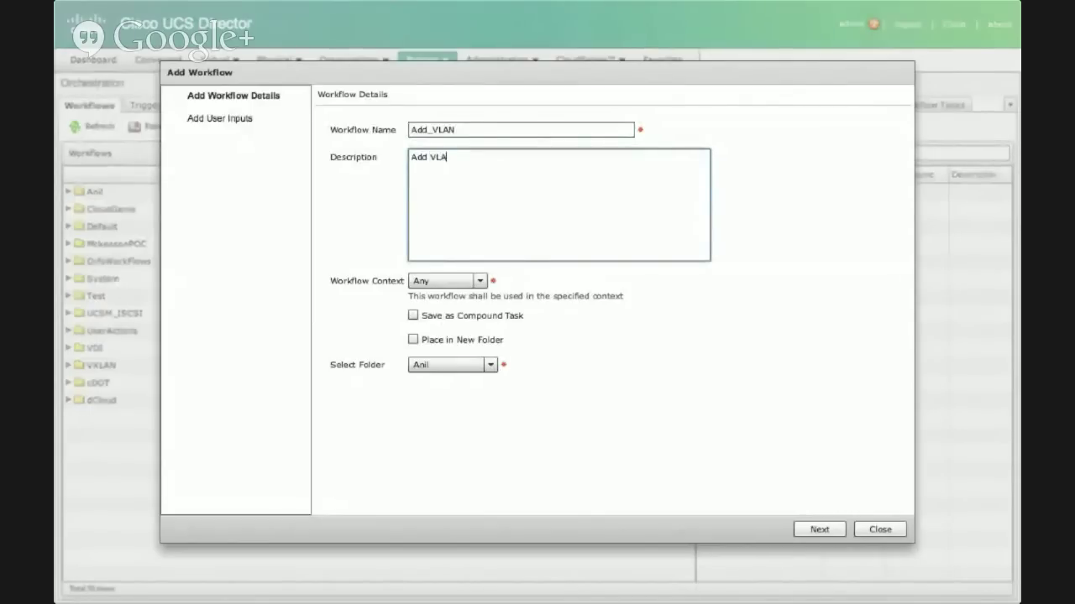
pyautogui.write('N to UCS Manager and ')
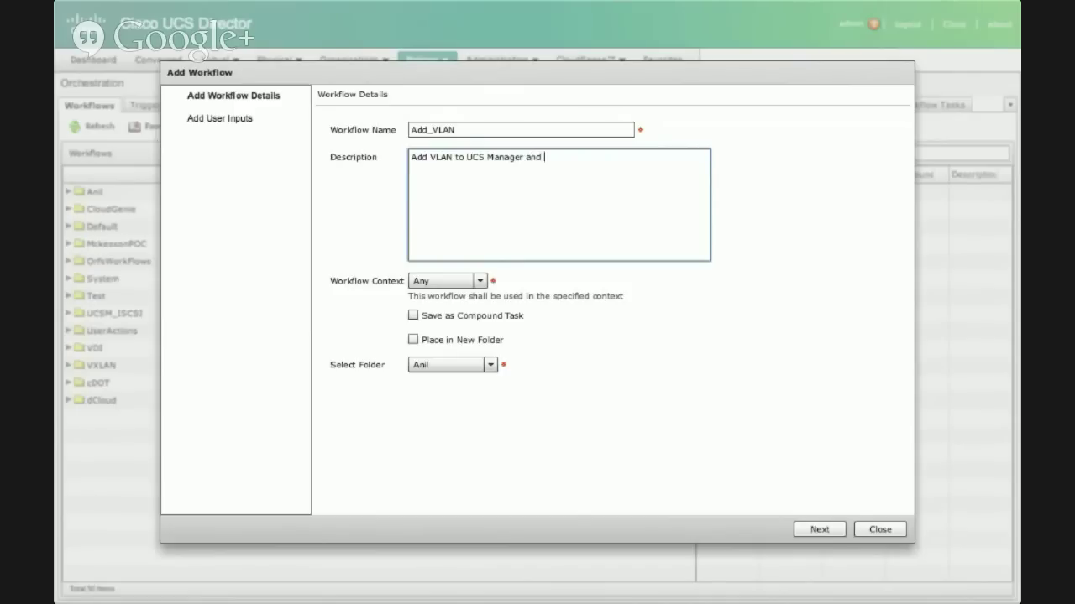
pyautogui.write('Nexus Switch')
pyautogui.click(480, 282)
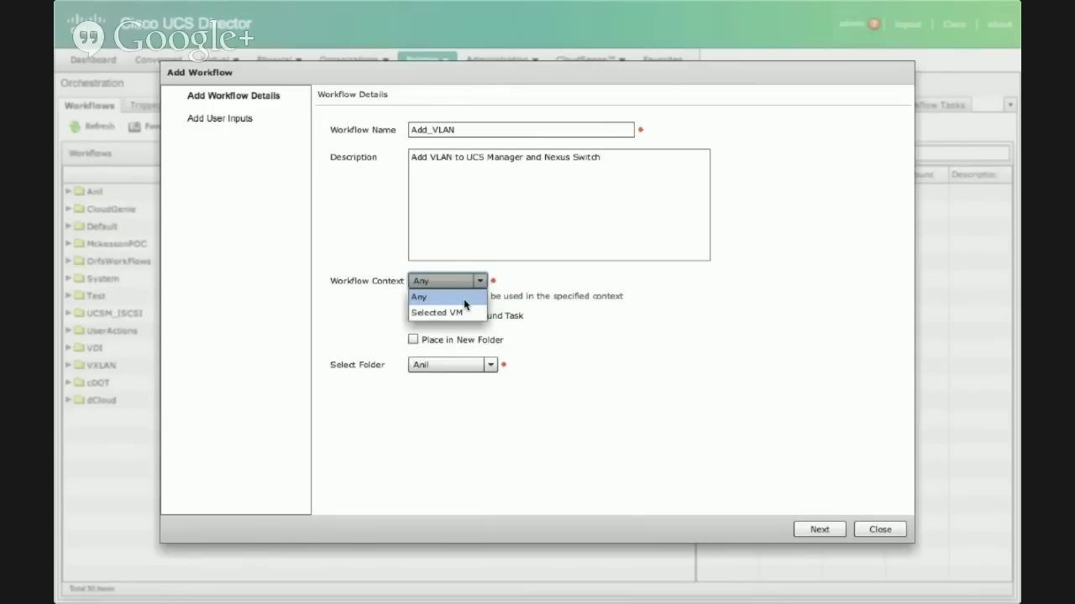
pyautogui.click(465, 300)
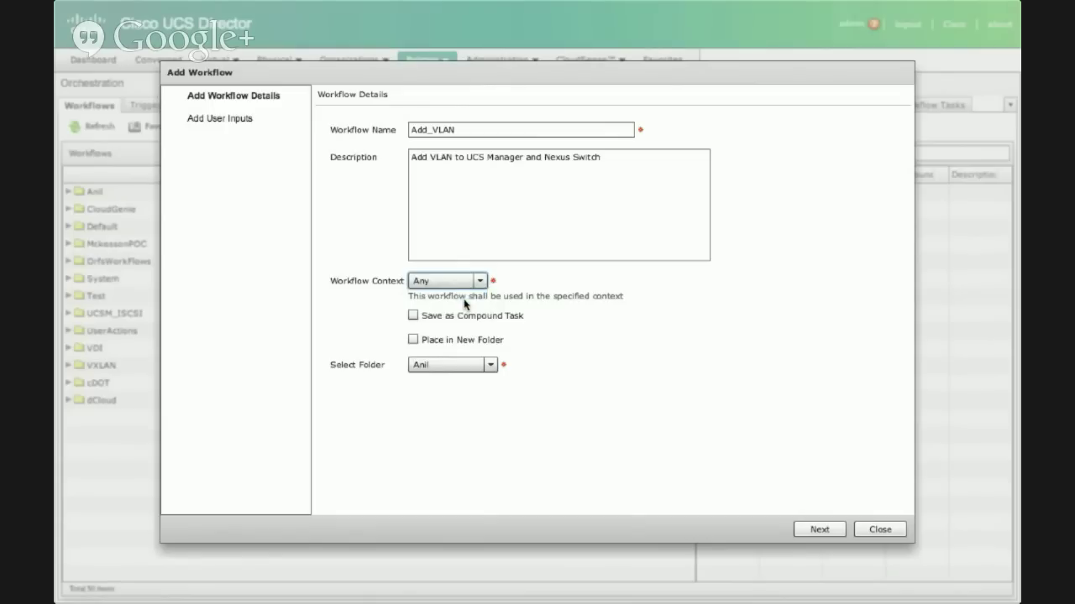
pyautogui.click(412, 316)
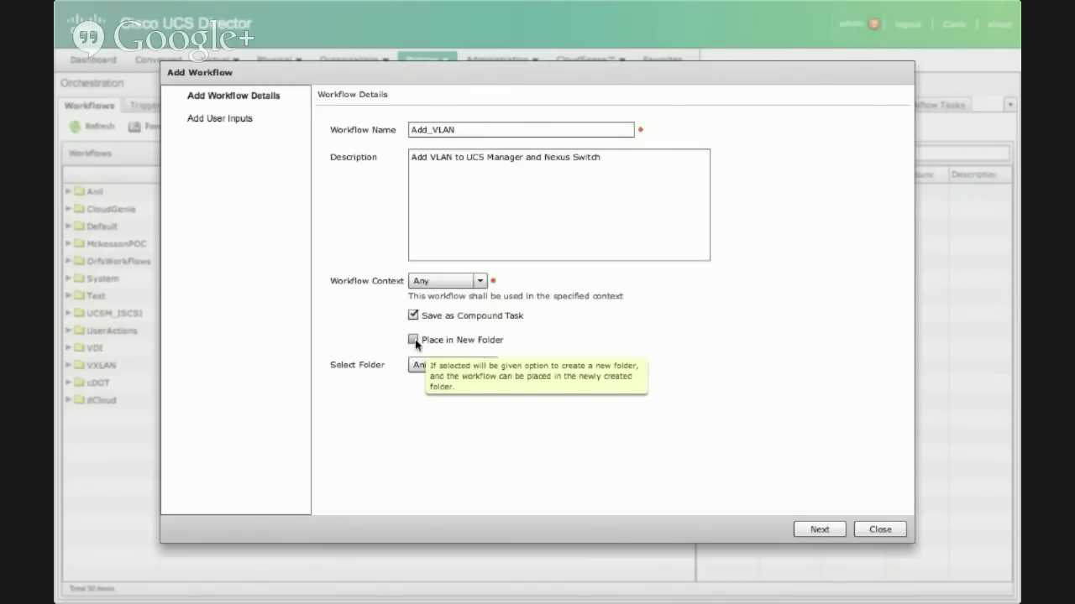
# - Place the workflow in a new Development folder and advance to the user inputs step
pyautogui.click(414, 341)
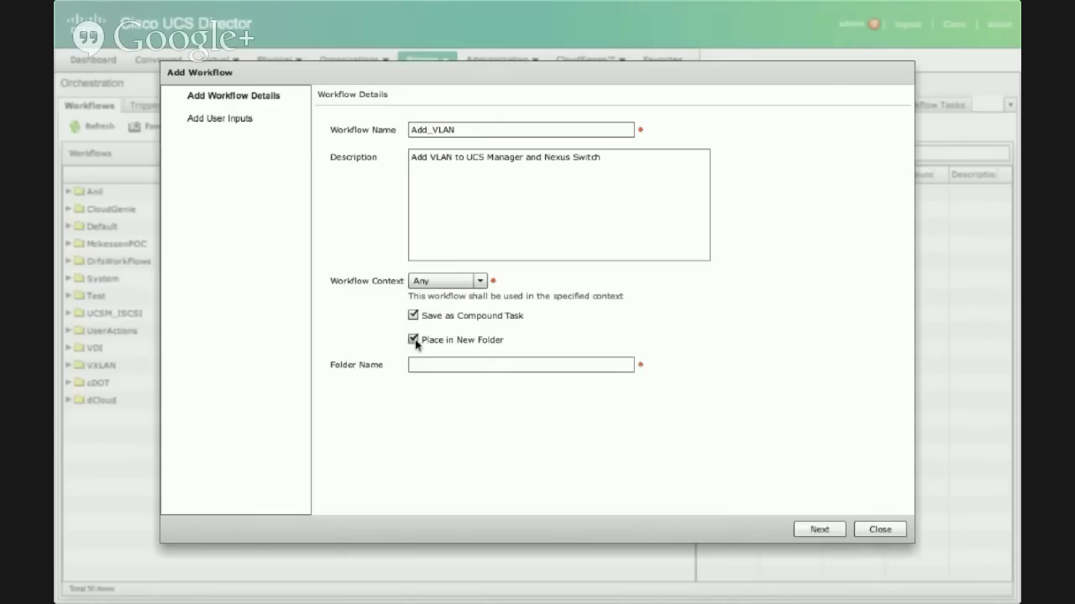
pyautogui.click(433, 362)
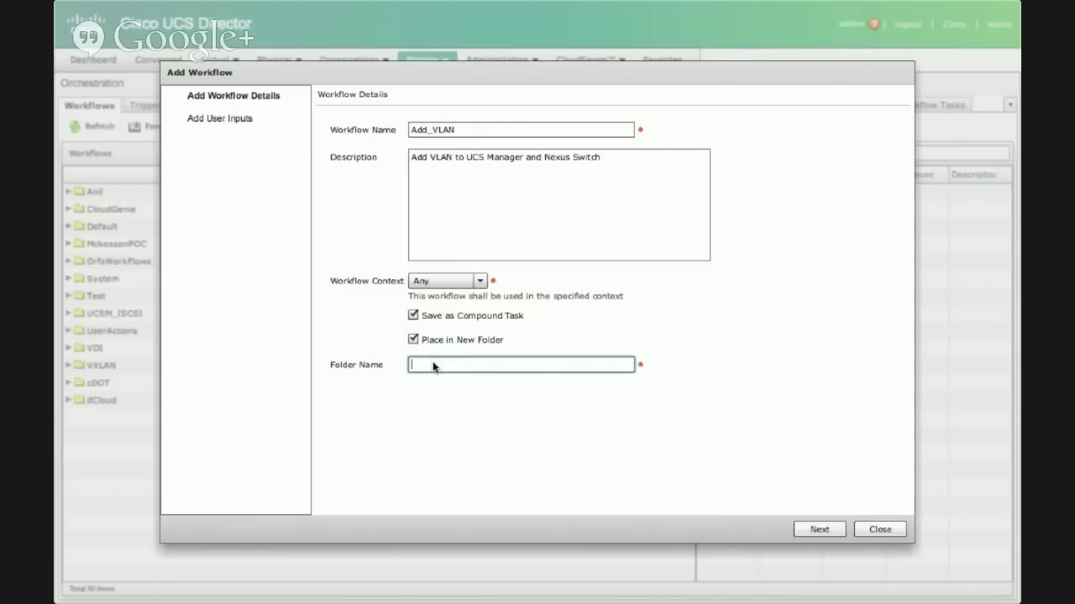
pyautogui.write('Development')
pyautogui.click(820, 528)
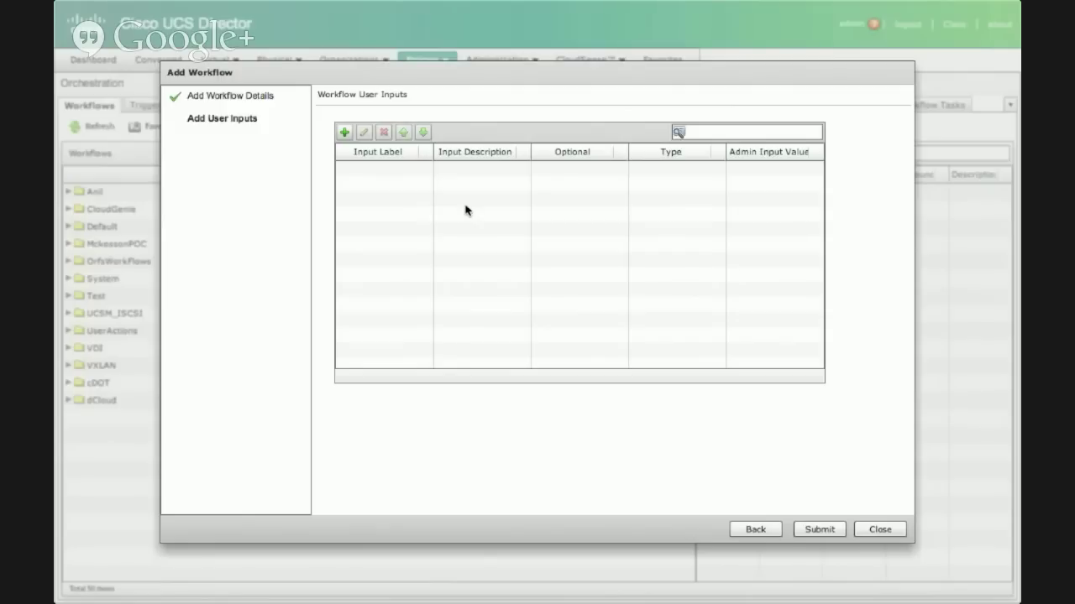
# - Add a new workflow user input labelled VLAN_ID
pyautogui.click(344, 133)
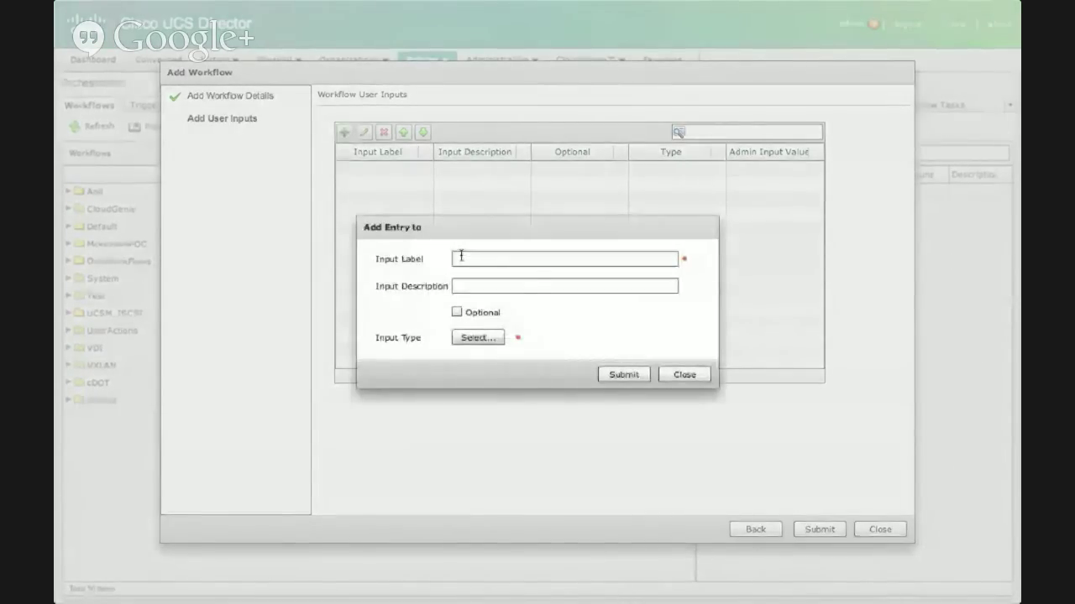
pyautogui.click(461, 257)
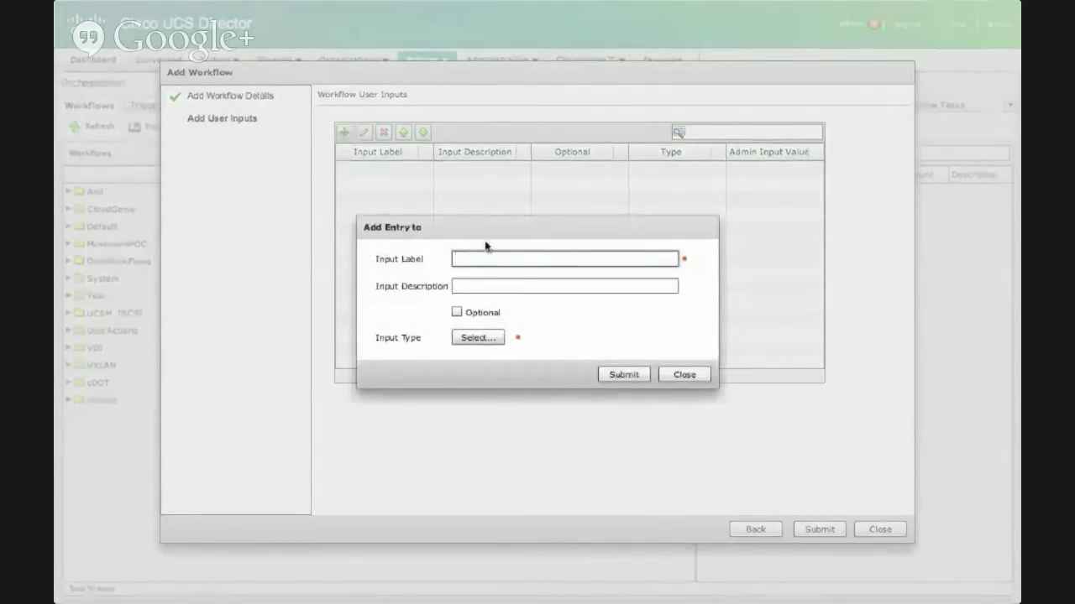
pyautogui.write('VLAN_')
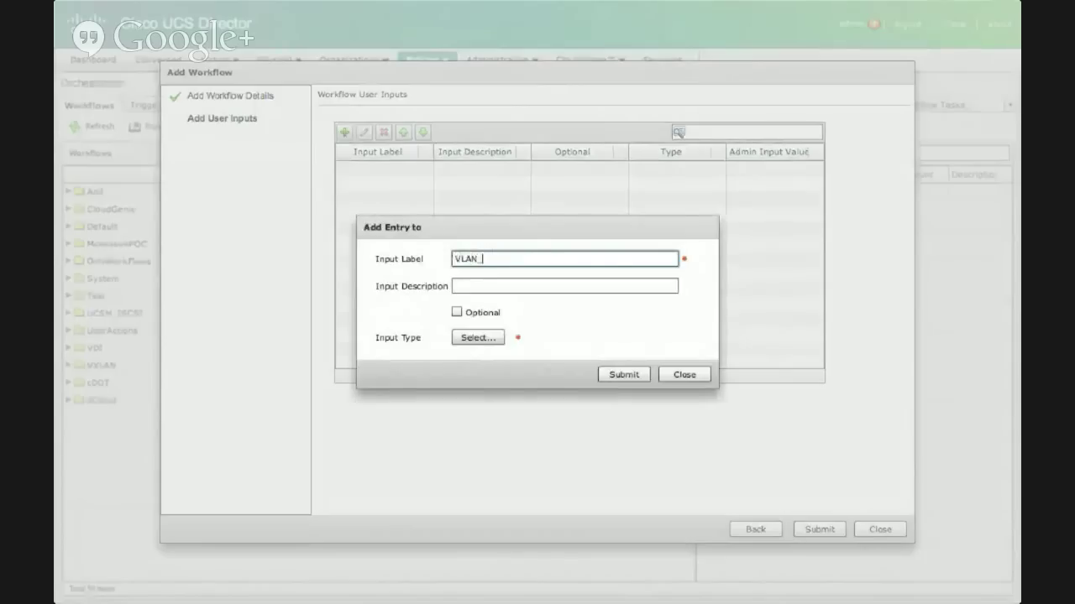
pyautogui.write('IS')
pyautogui.press('BackSpace')
pyautogui.write('D')
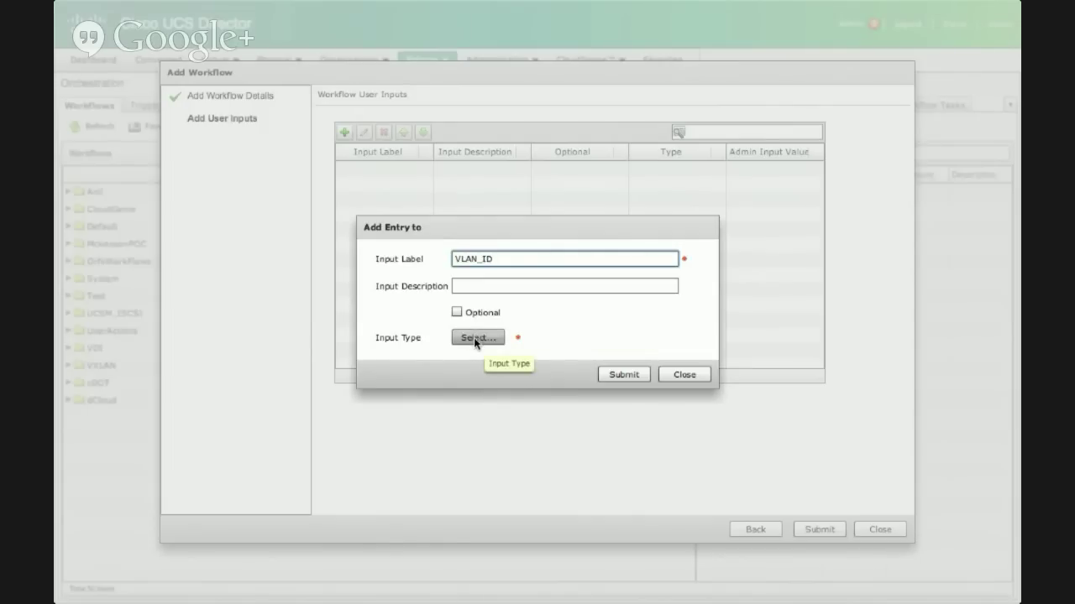
# - Give the VLAN_ID input the VLAN ID type and save the entry
pyautogui.click(475, 339)
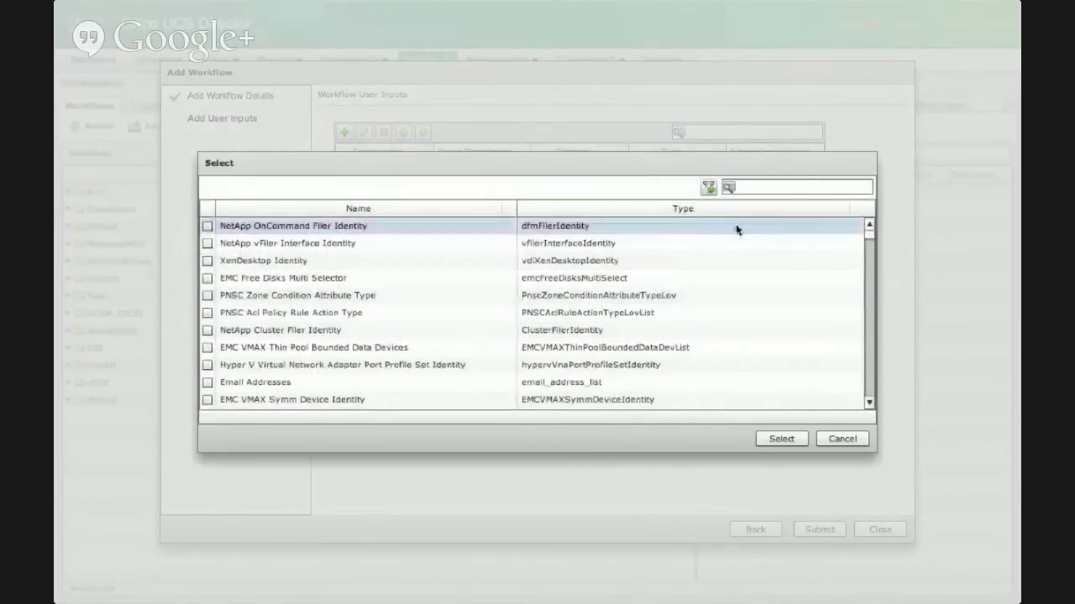
pyautogui.click(753, 188)
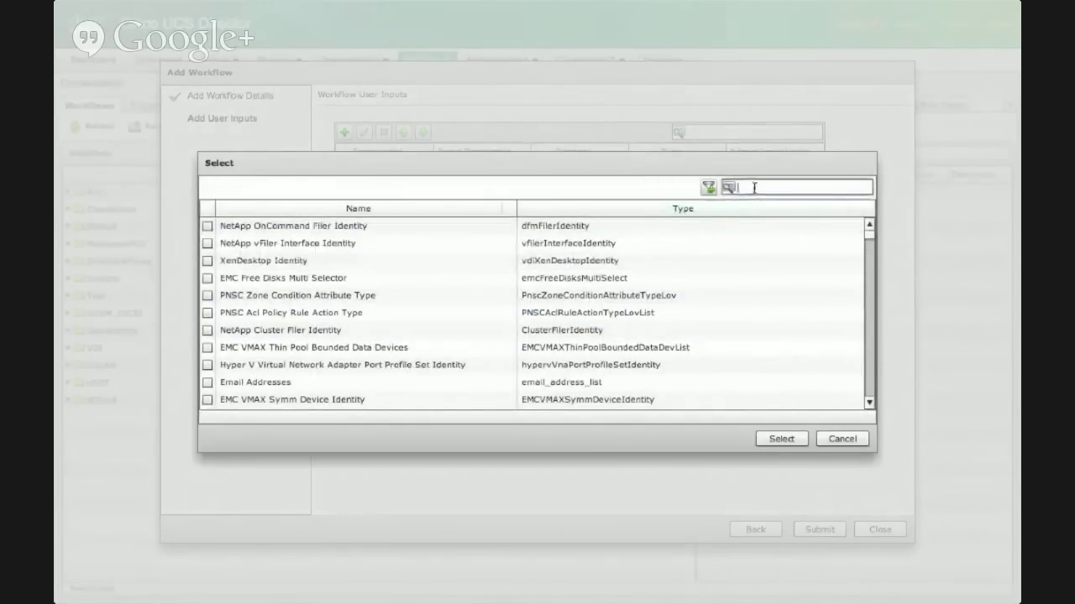
pyautogui.write('vlan')
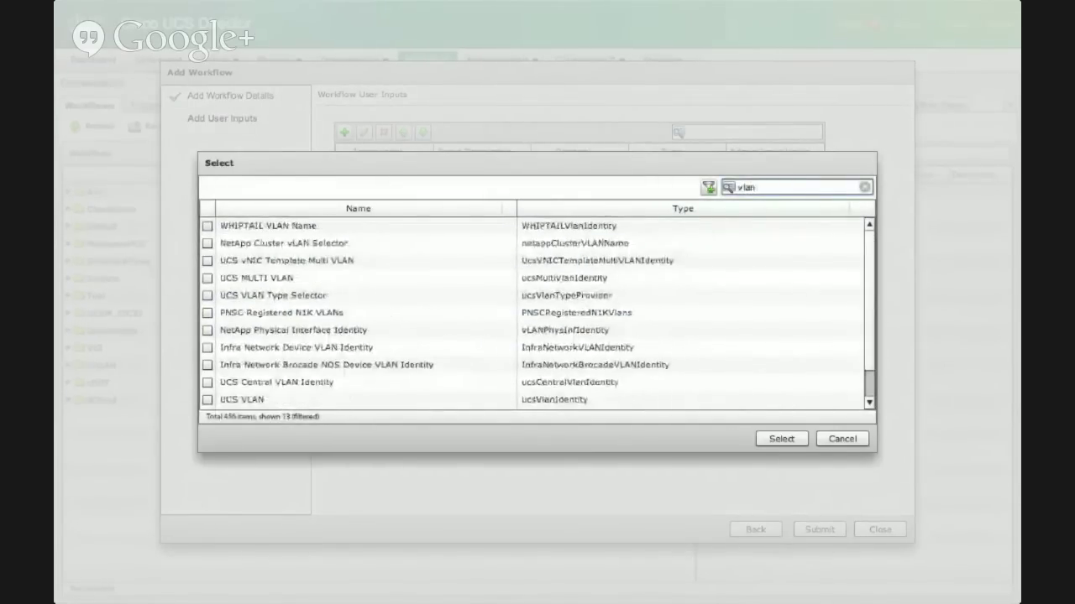
pyautogui.write(' id')
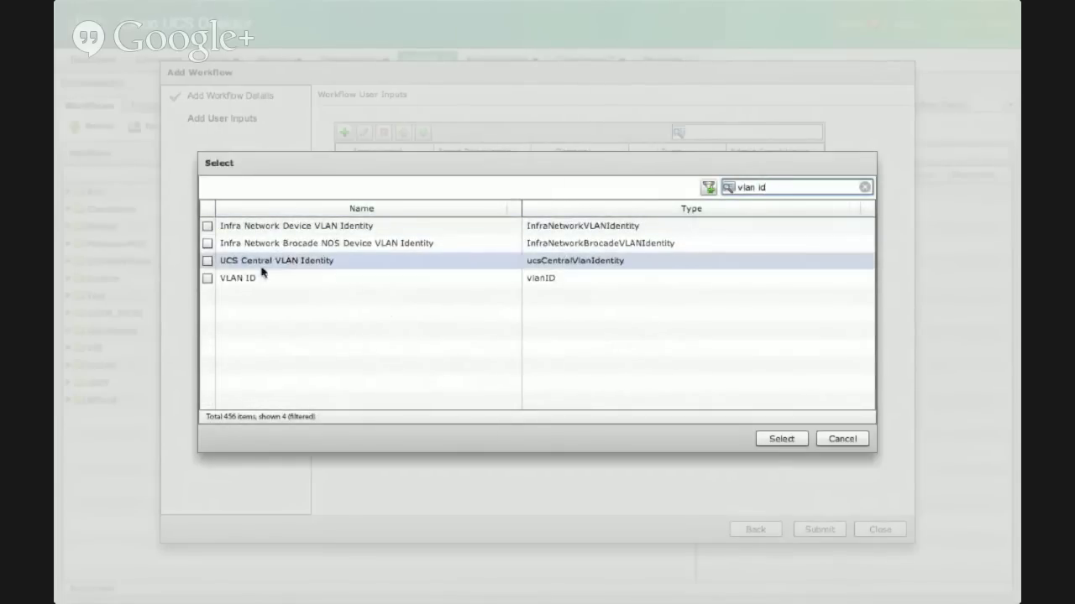
pyautogui.click(207, 279)
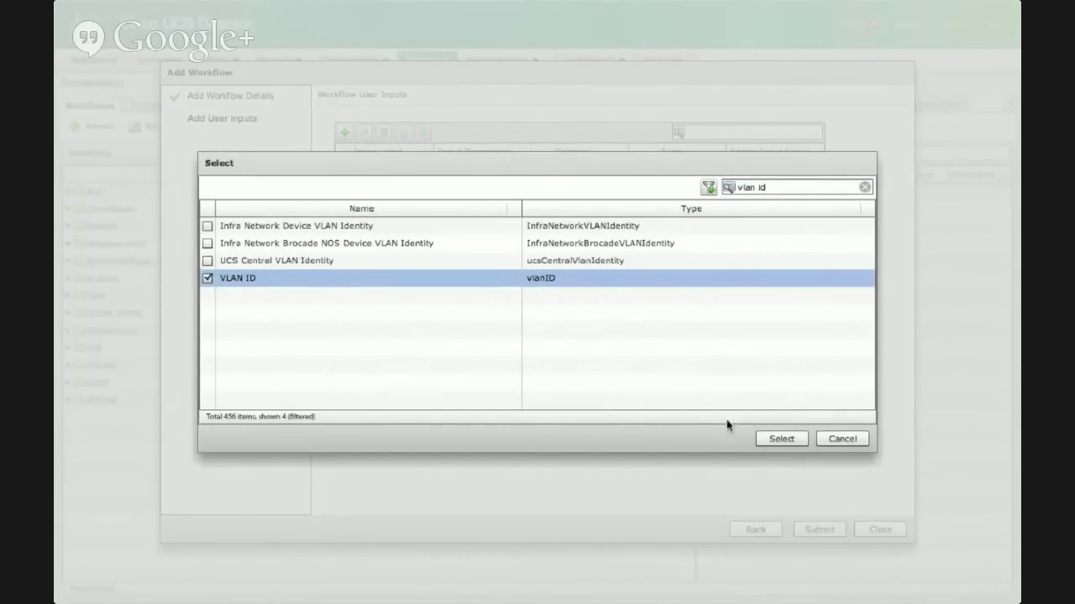
pyautogui.click(780, 439)
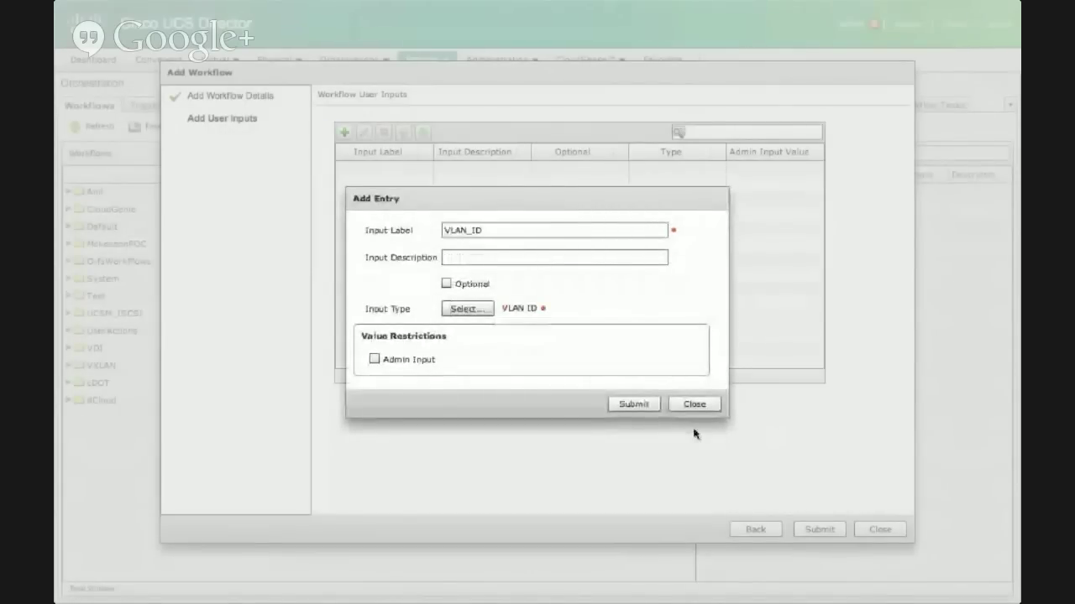
pyautogui.click(635, 404)
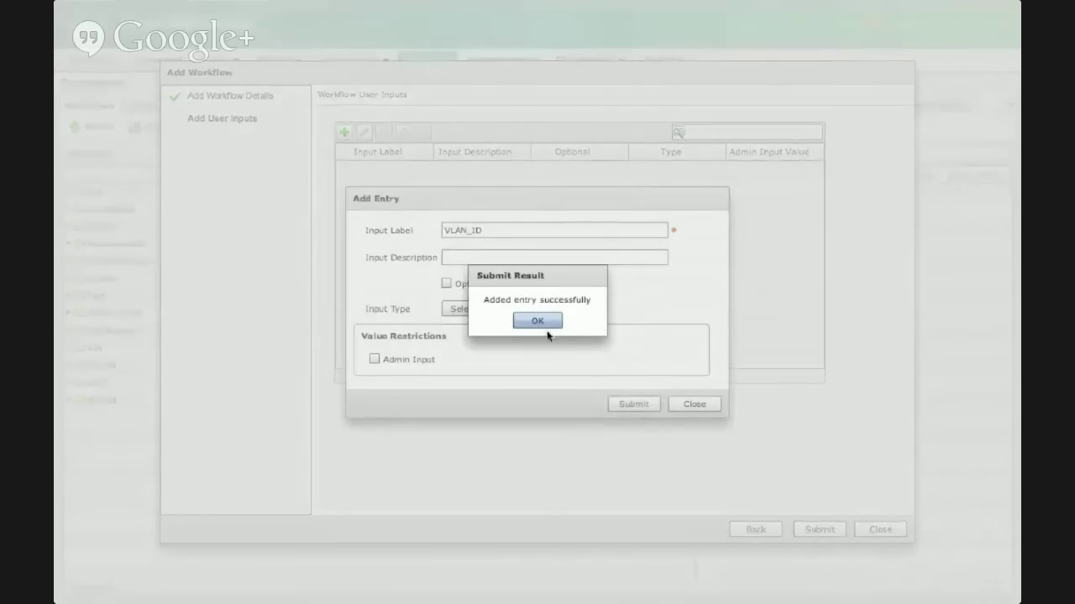
pyautogui.click(542, 324)
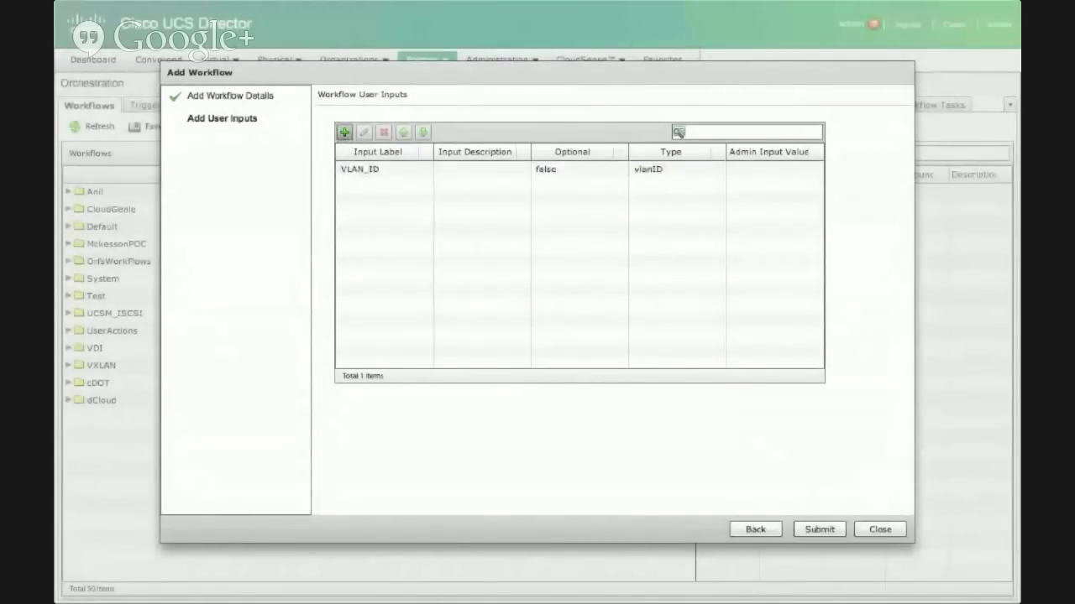
pyautogui.click(345, 132)
# - Add a second user input VLAN_NAME of type Generic Text Input and save it
pyautogui.click(478, 259)
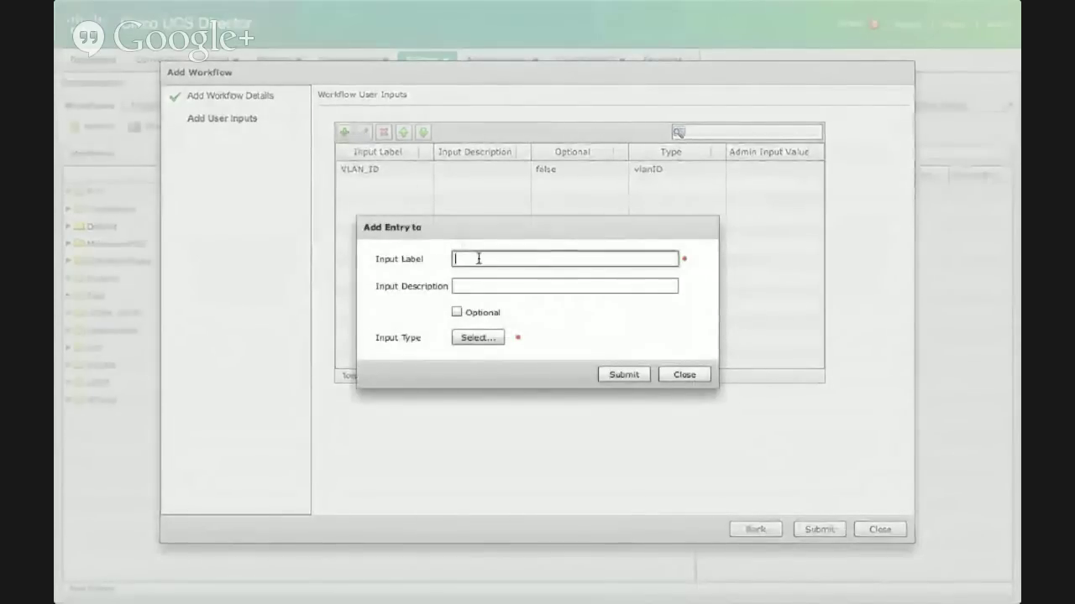
pyautogui.write('VLAN_NAME')
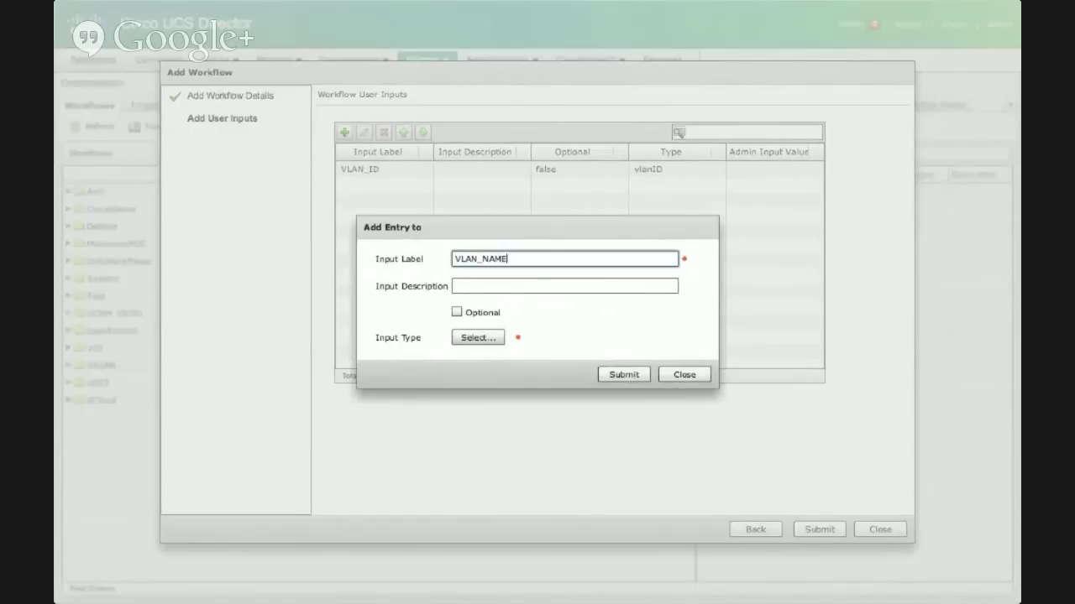
pyautogui.click(478, 337)
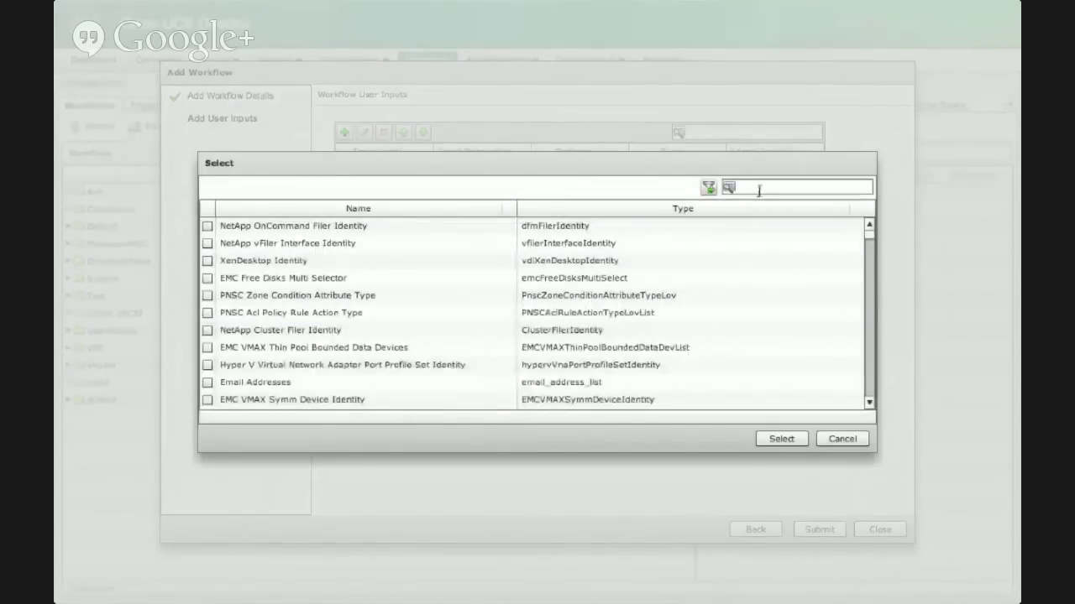
pyautogui.click(758, 188)
pyautogui.write('generic')
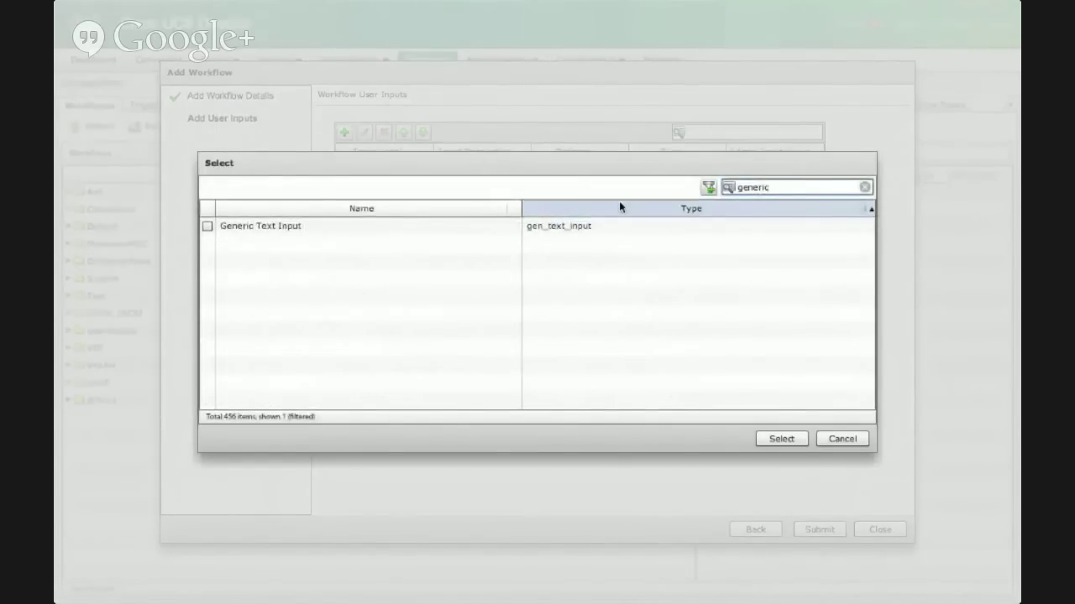
pyautogui.click(208, 227)
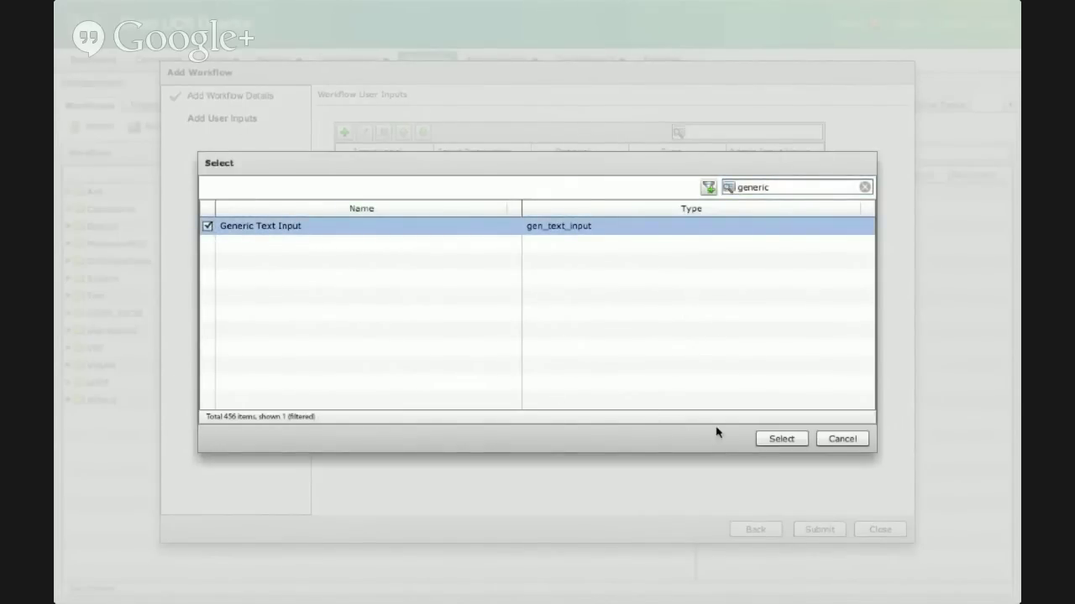
pyautogui.click(781, 438)
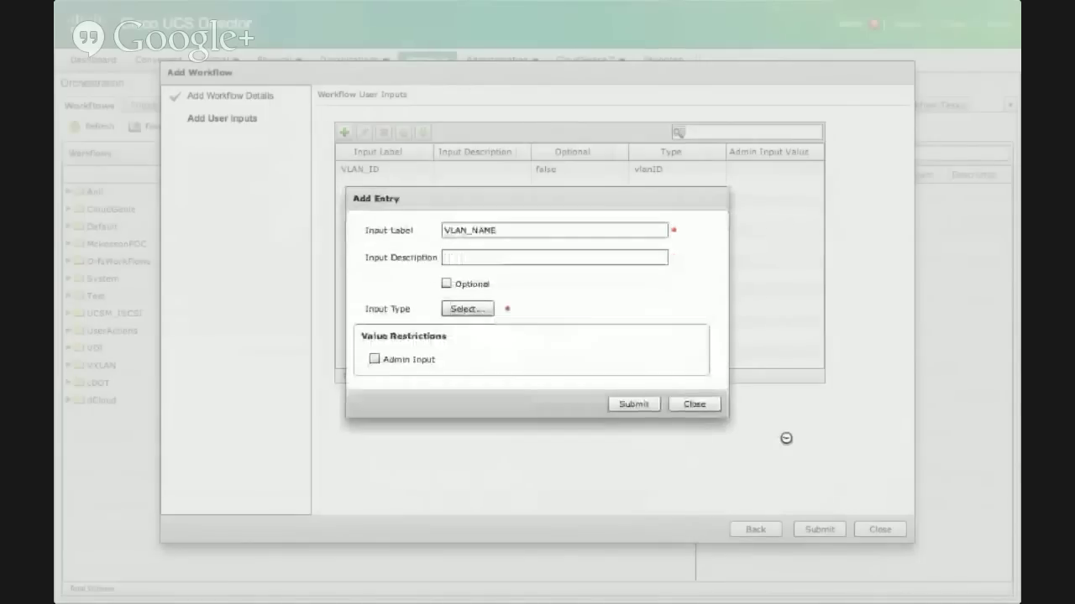
pyautogui.click(635, 405)
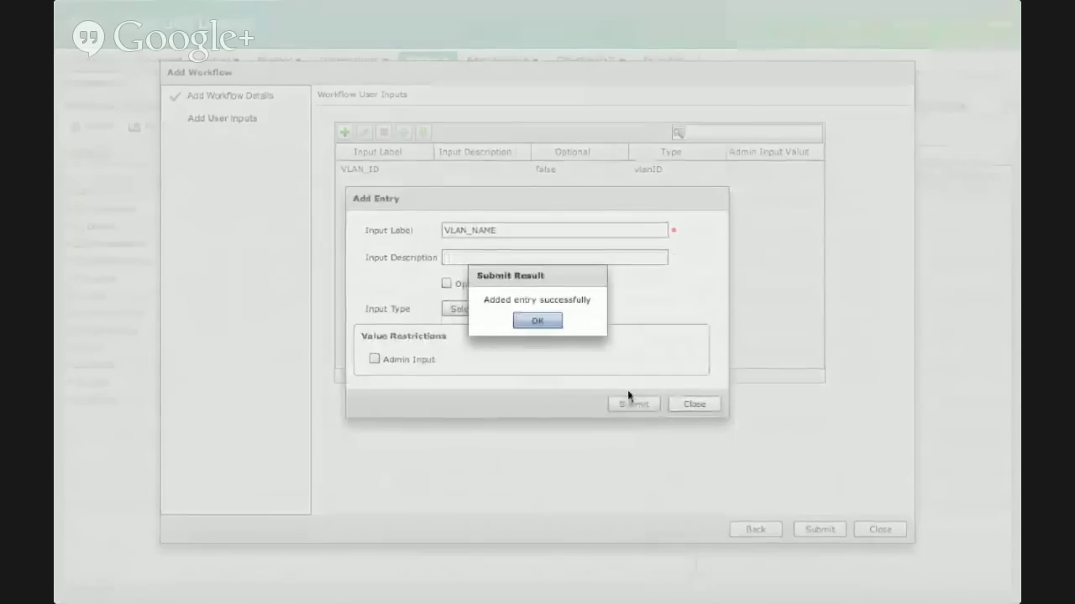
pyautogui.click(547, 324)
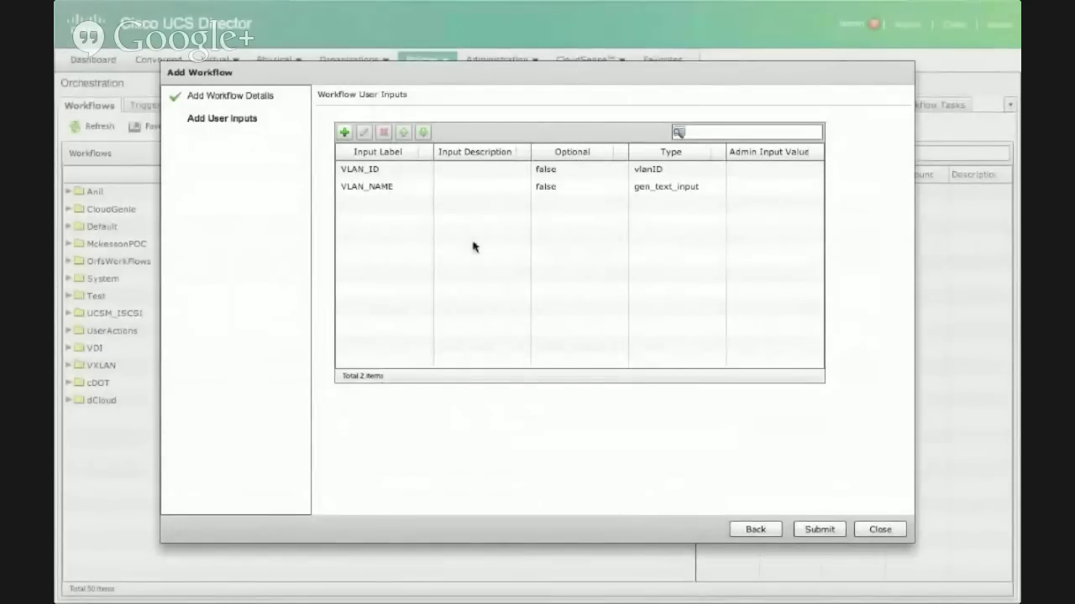
pyautogui.click(394, 186)
pyautogui.click(386, 169)
pyautogui.click(388, 187)
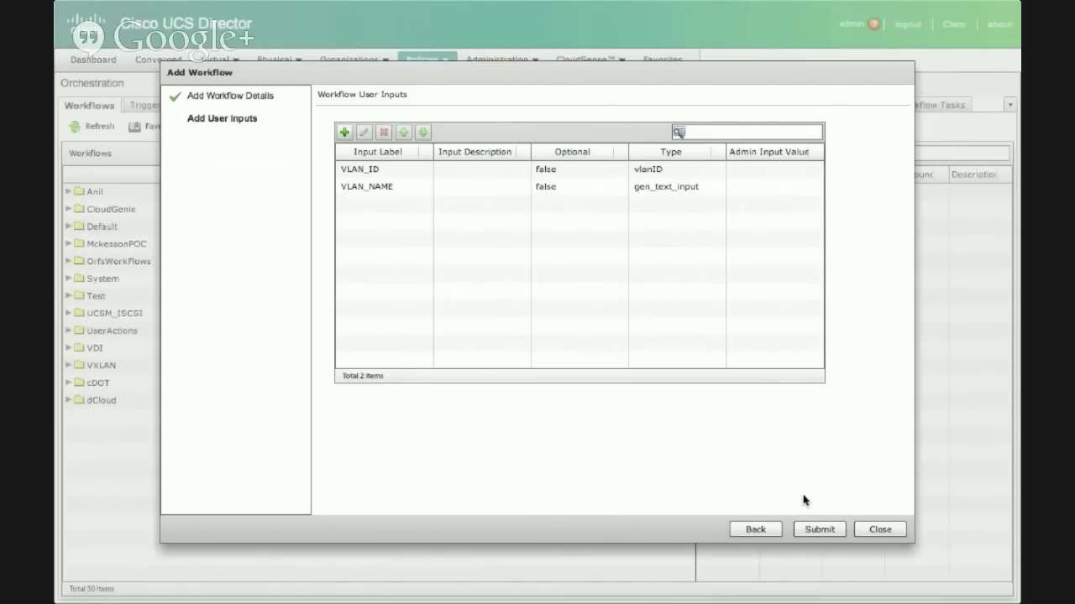
# - Submit the Add_VLAN workflow and open it from the Development folder in the Workflow Designer
pyautogui.click(816, 529)
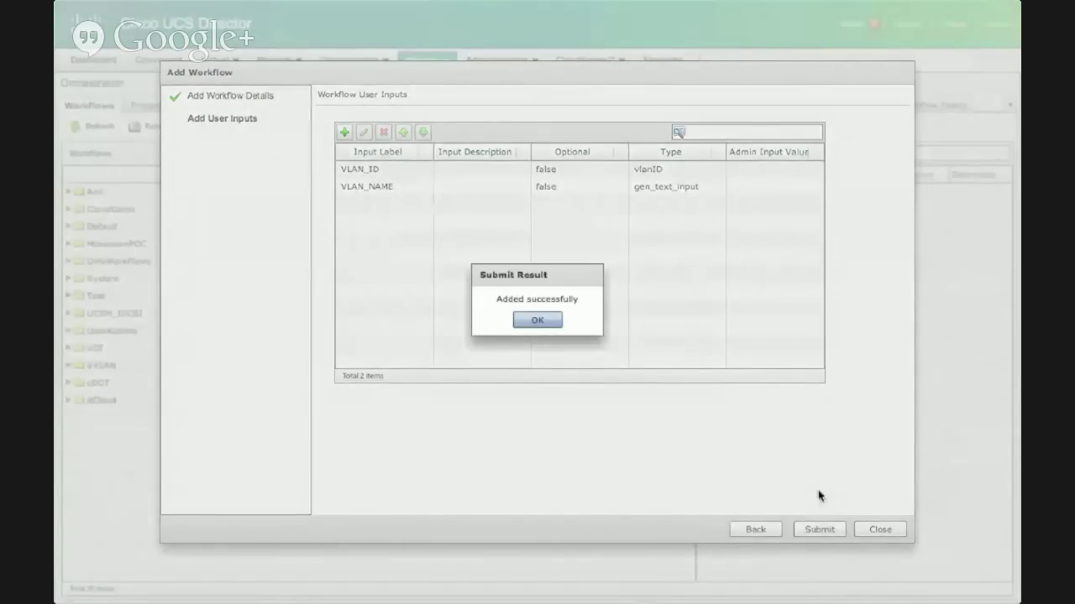
pyautogui.click(538, 320)
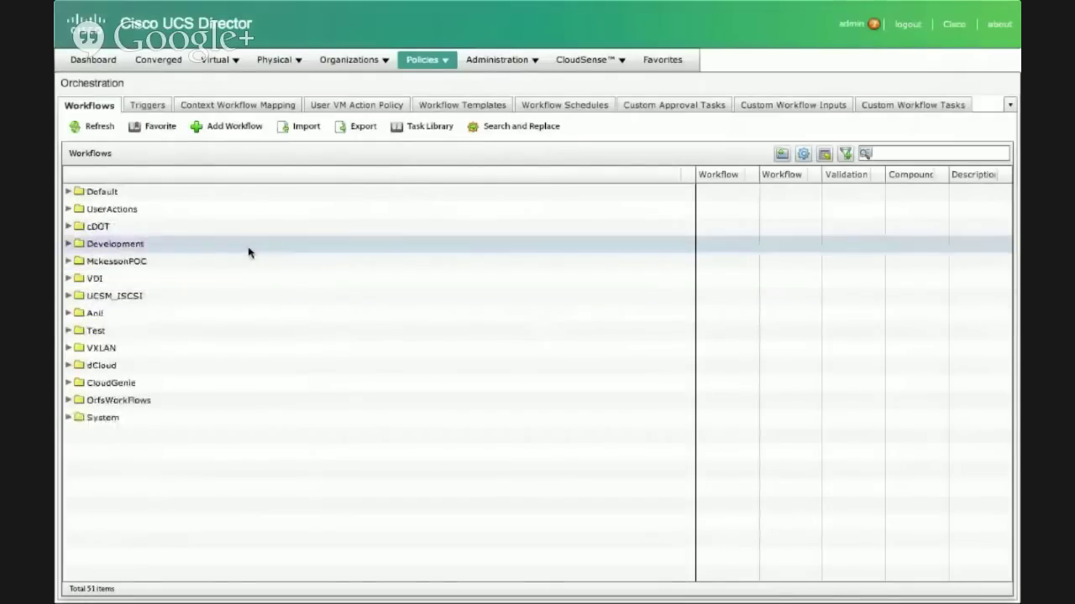
pyautogui.click(70, 244)
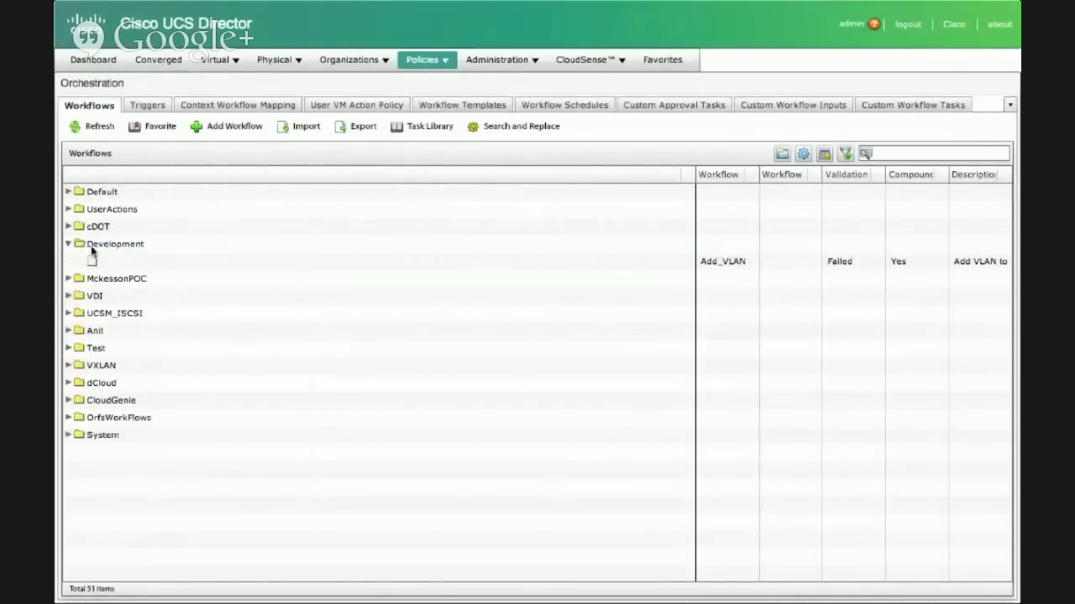
pyautogui.doubleClick(682, 260)
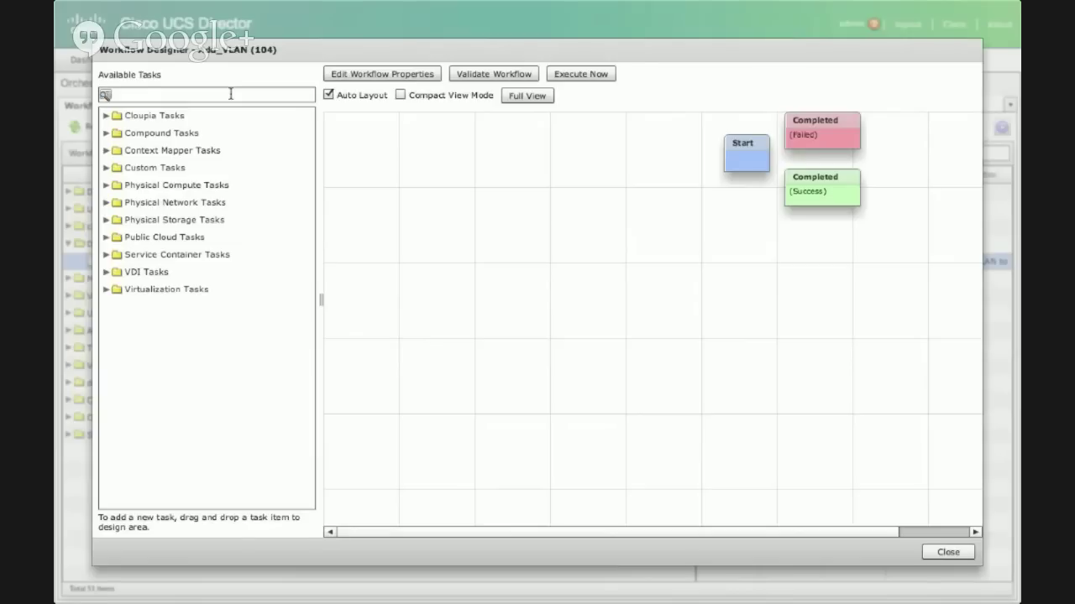
pyautogui.click(231, 93)
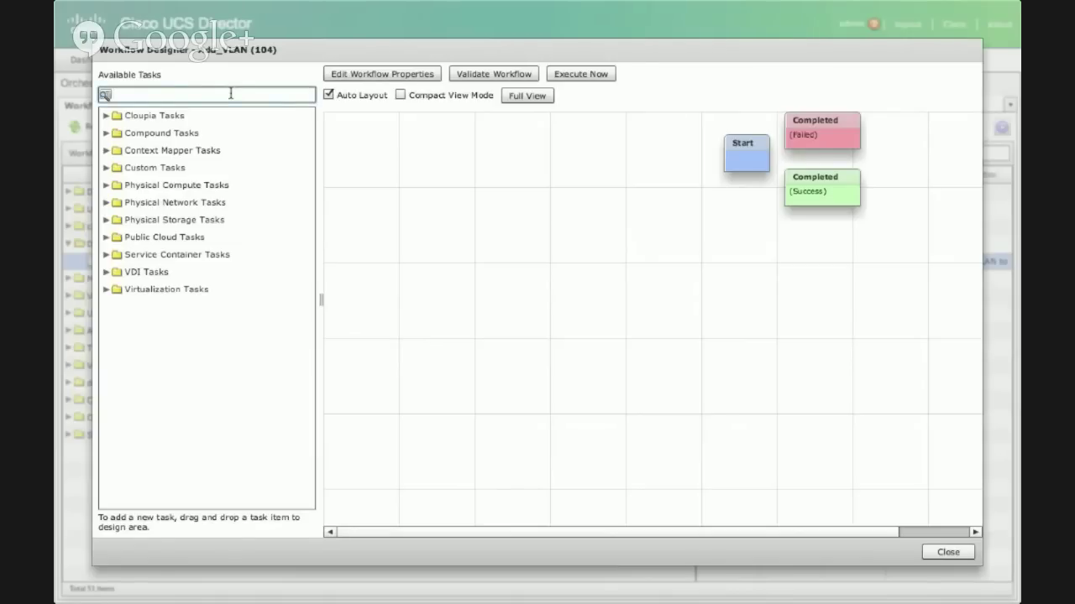
# - Search tasks for VLAN and drag the Cisco UCS Add VLAN task onto the canvas
pyautogui.write('VLAN')
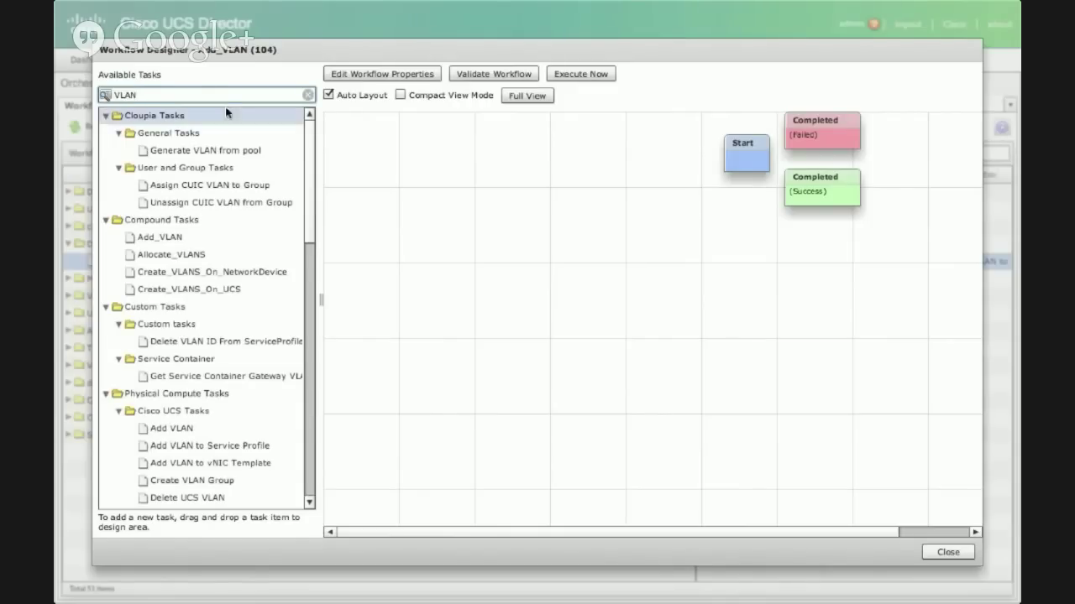
pyautogui.click(308, 180)
pyautogui.moveTo(308, 179); pyautogui.dragTo(319, 221)
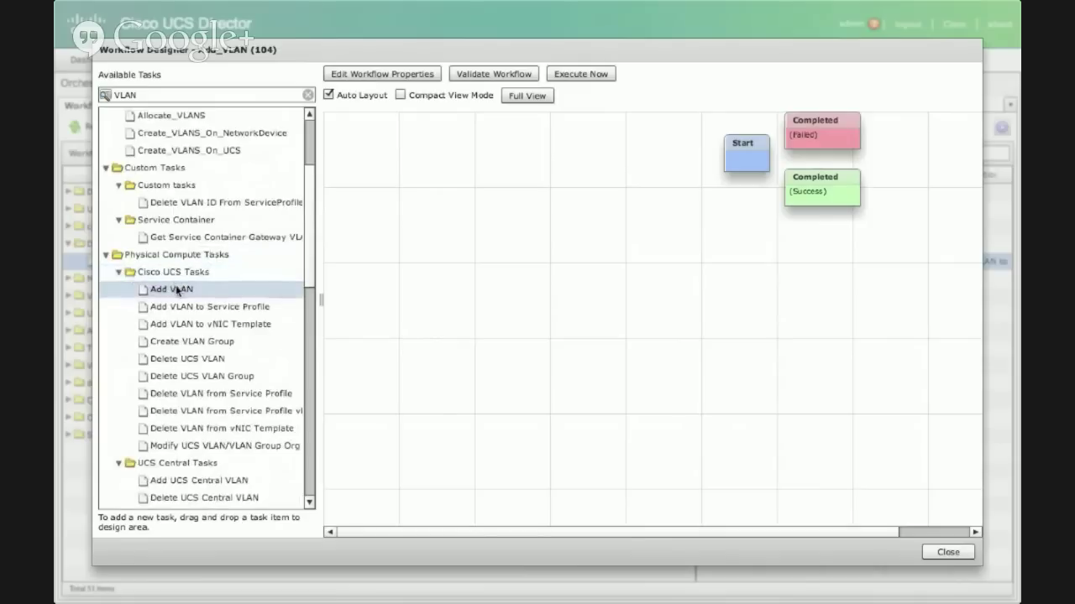
pyautogui.moveTo(177, 292); pyautogui.dragTo(591, 282)
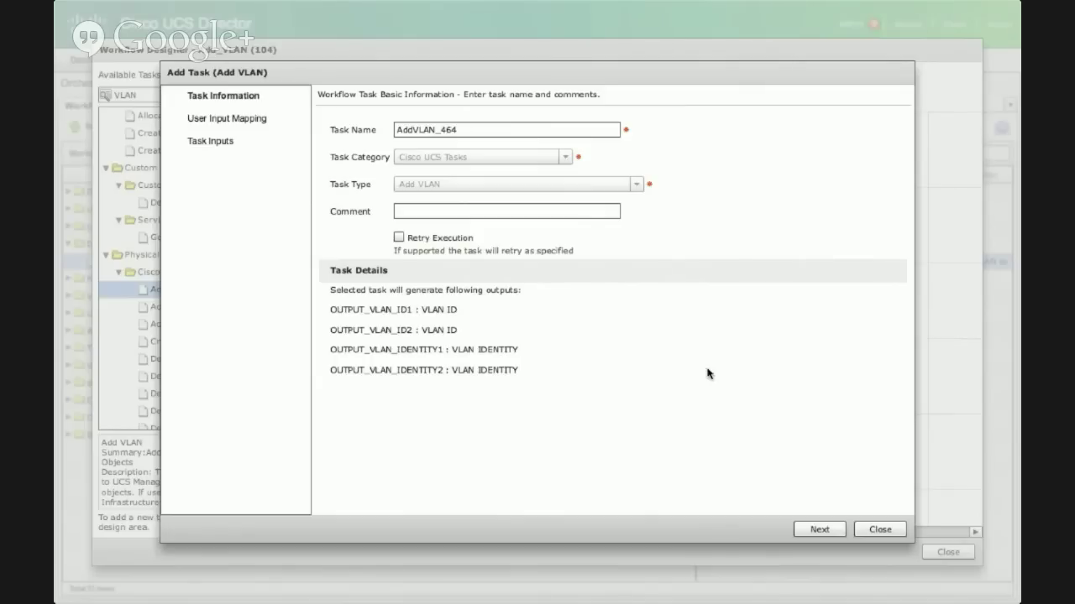
# - Comment the task 'Add VLAN to UCS Manager' and move on to user input mapping
pyautogui.click(533, 214)
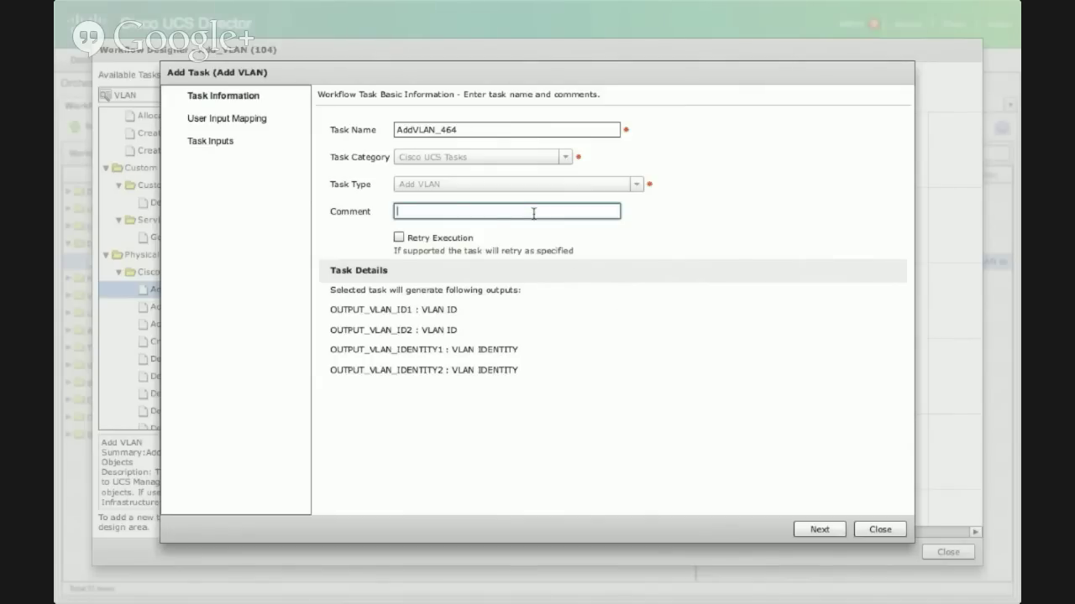
pyautogui.write('Add VLAN to UCS Manager')
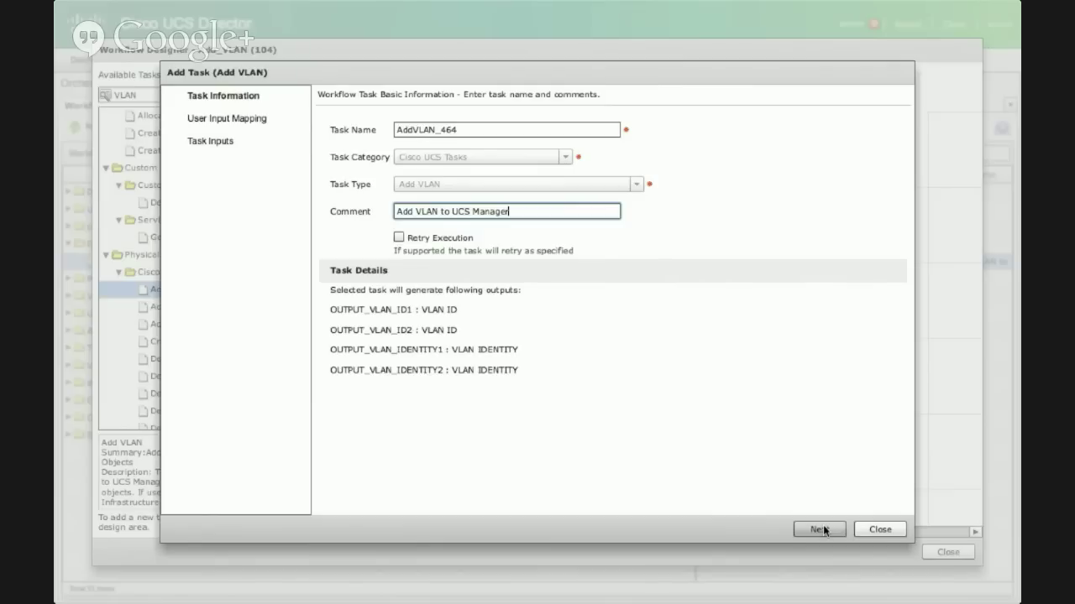
pyautogui.click(821, 530)
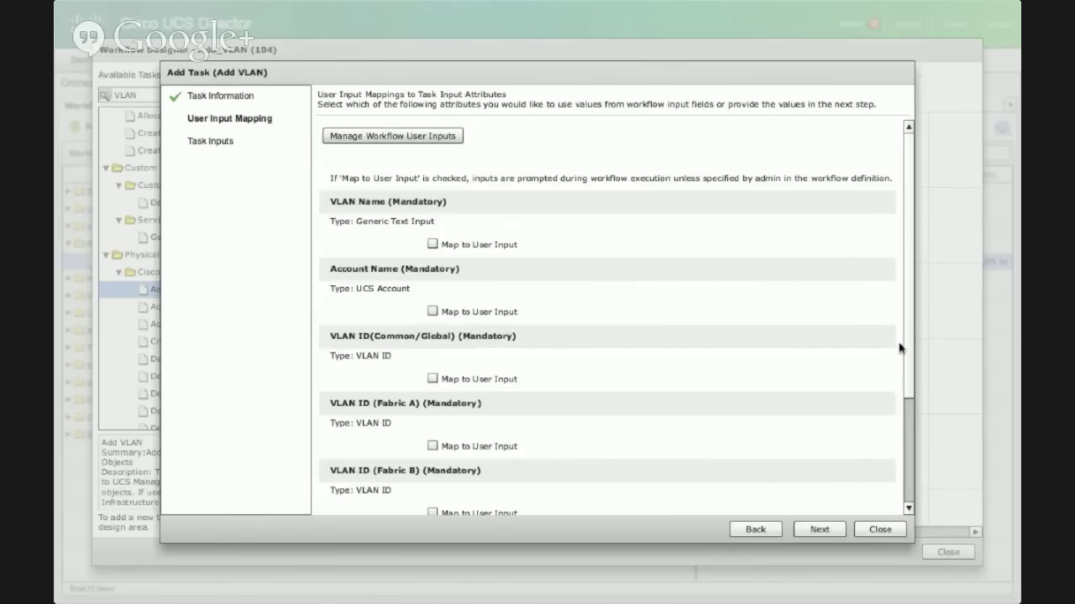
# - Map VLAN Name to VLAN_NAME and VLAN ID (Common/Global) to VLAN_ID, then continue to task inputs
pyautogui.moveTo(908, 315)
pyautogui.mouseDown()
pyautogui.moveTo(930, 431)
pyautogui.moveTo(906, 312)
pyautogui.mouseUp()
pyautogui.click(431, 244)
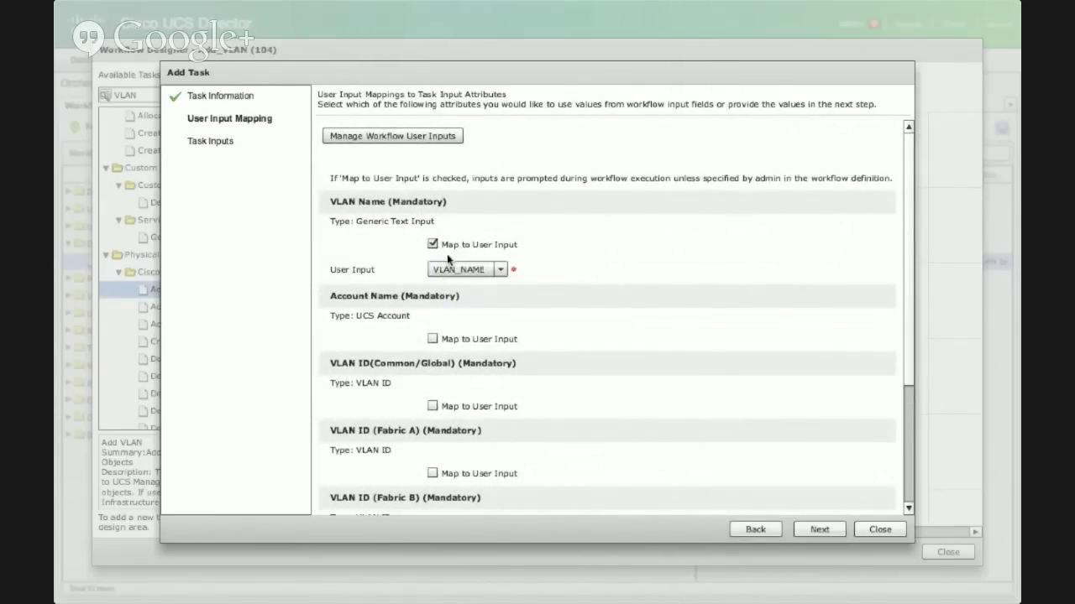
pyautogui.click(498, 270)
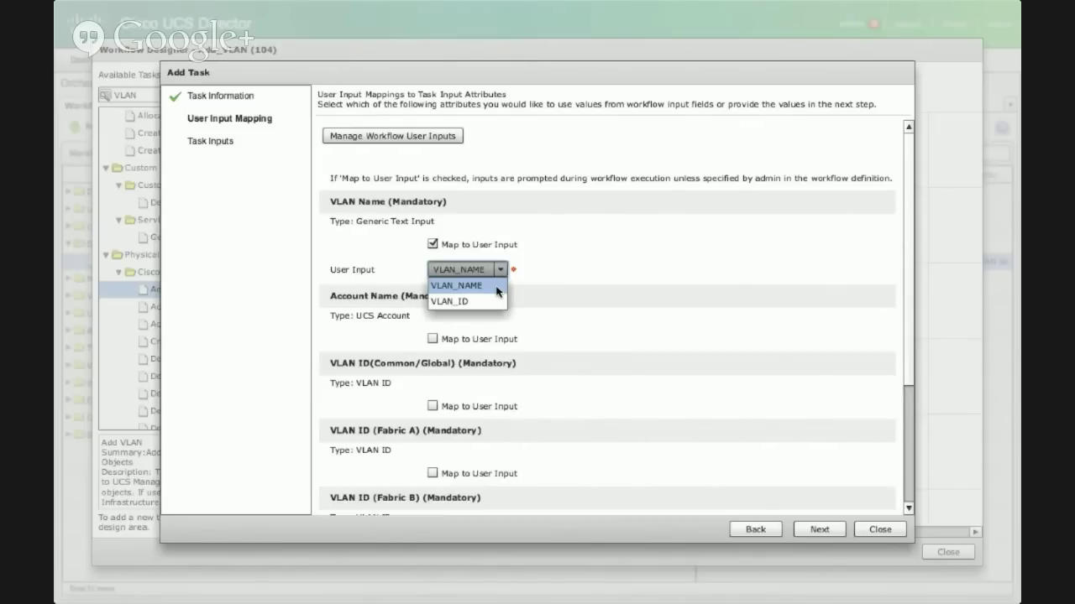
pyautogui.click(497, 286)
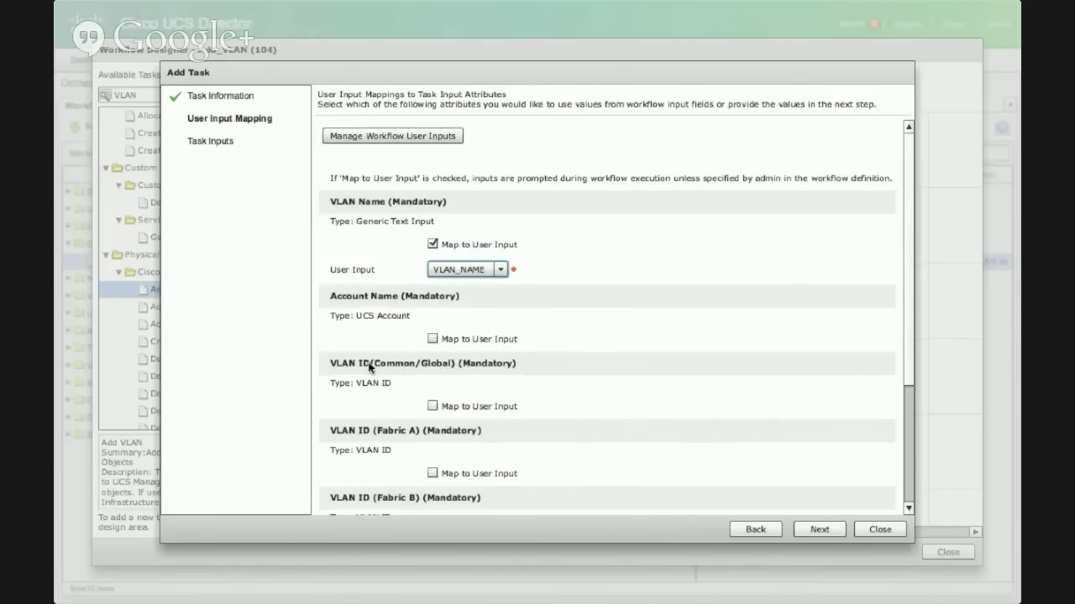
pyautogui.click(433, 406)
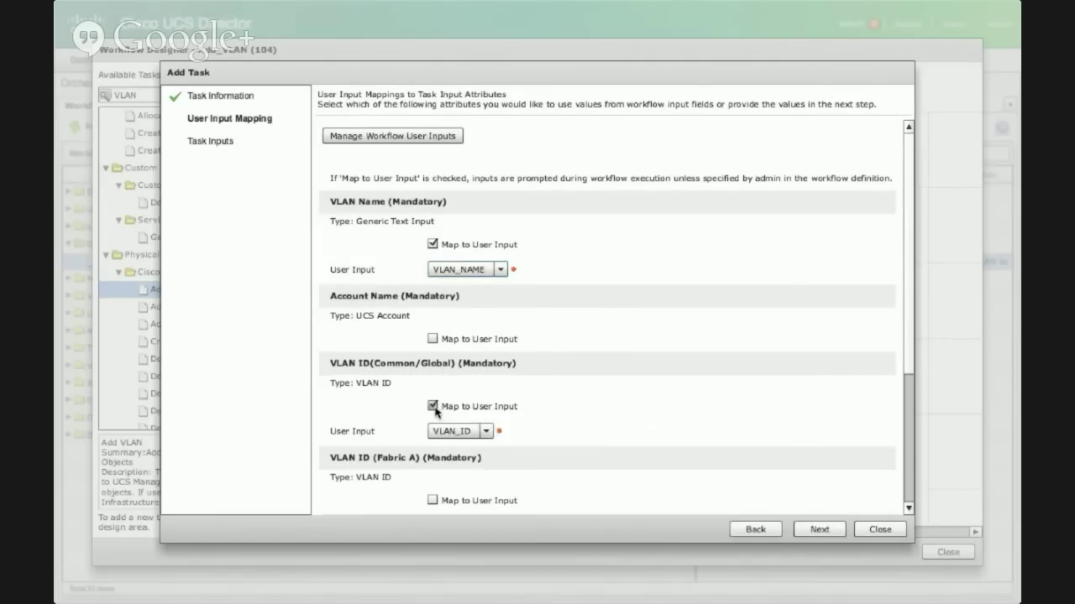
pyautogui.click(486, 432)
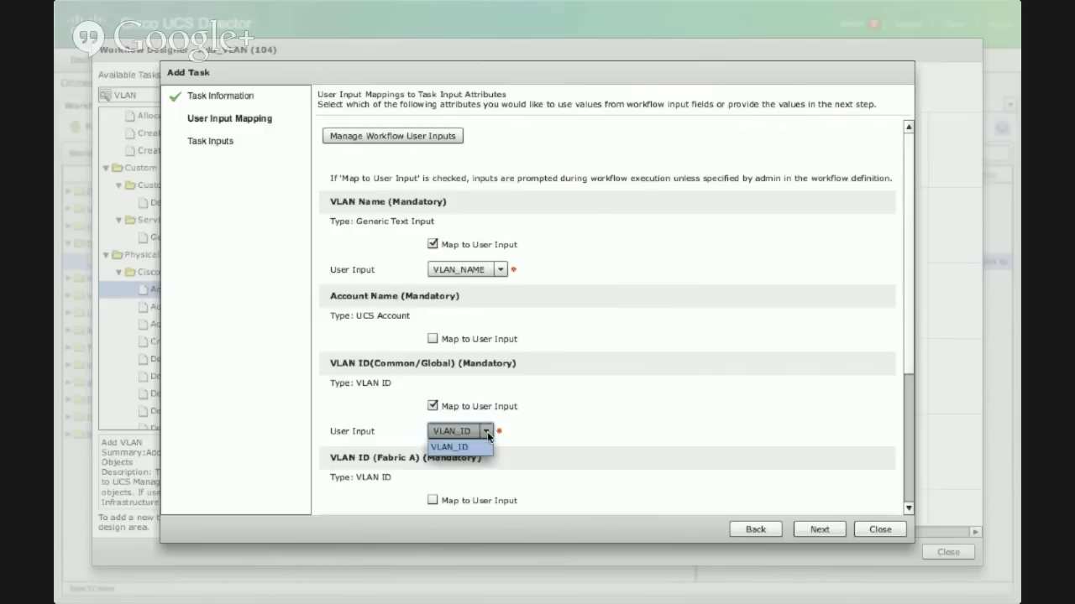
pyautogui.click(486, 432)
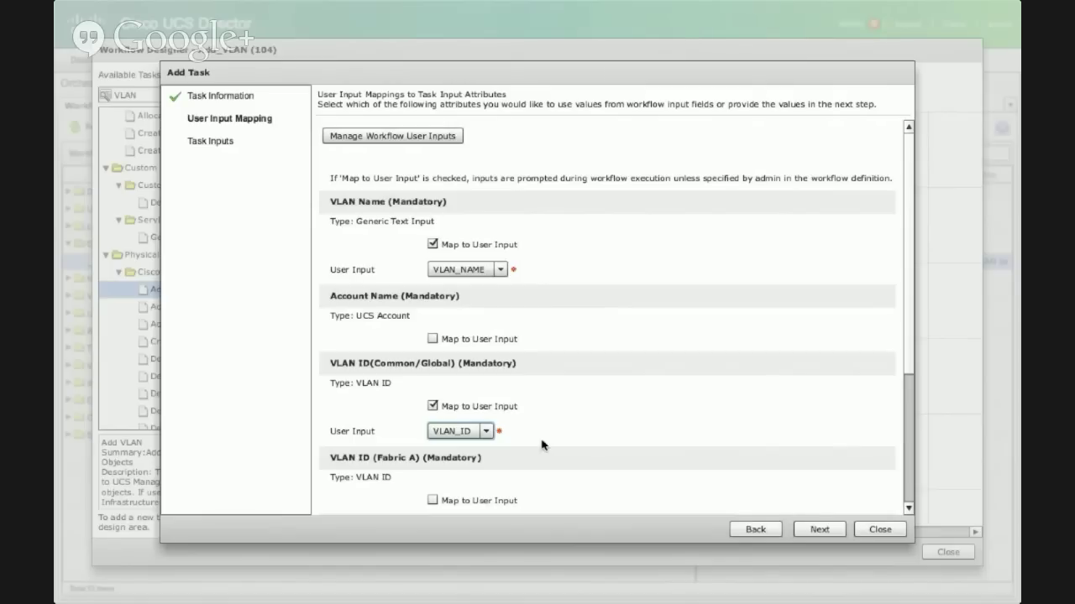
pyautogui.click(821, 527)
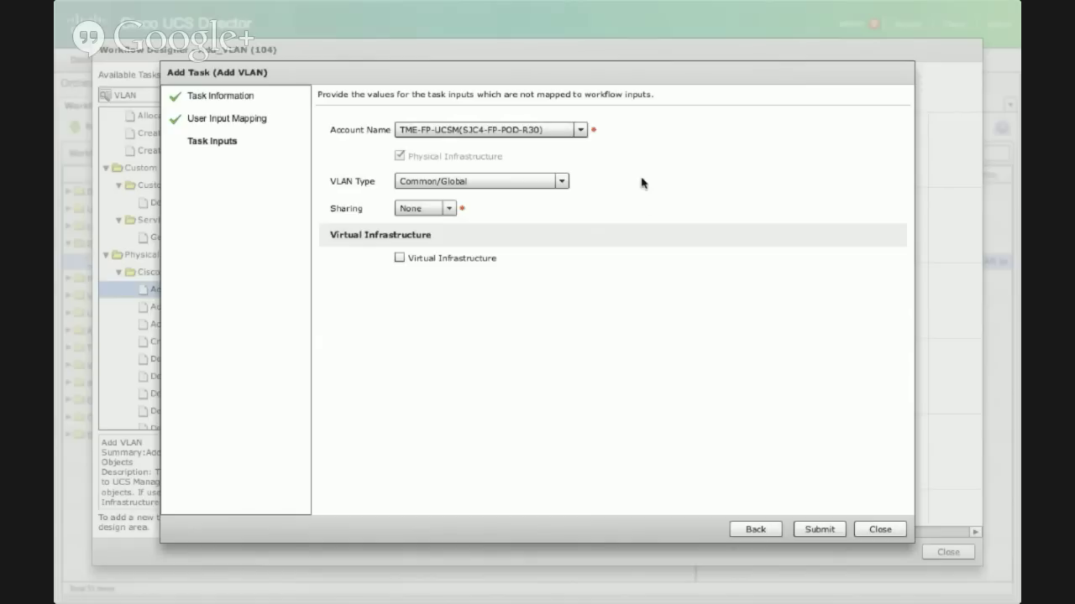
pyautogui.click(581, 130)
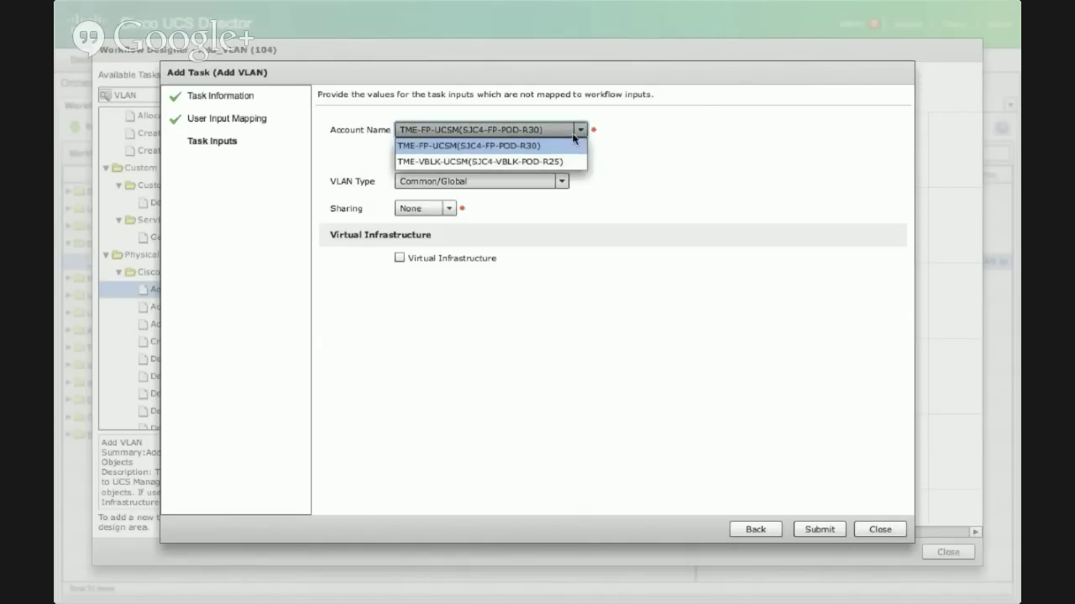
# - Save the Add VLAN task with account TME-VBLK-UCSM(SJC4-VBLK-POD-R25), sharing None, virtual infrastructure unchecked
pyautogui.click(459, 162)
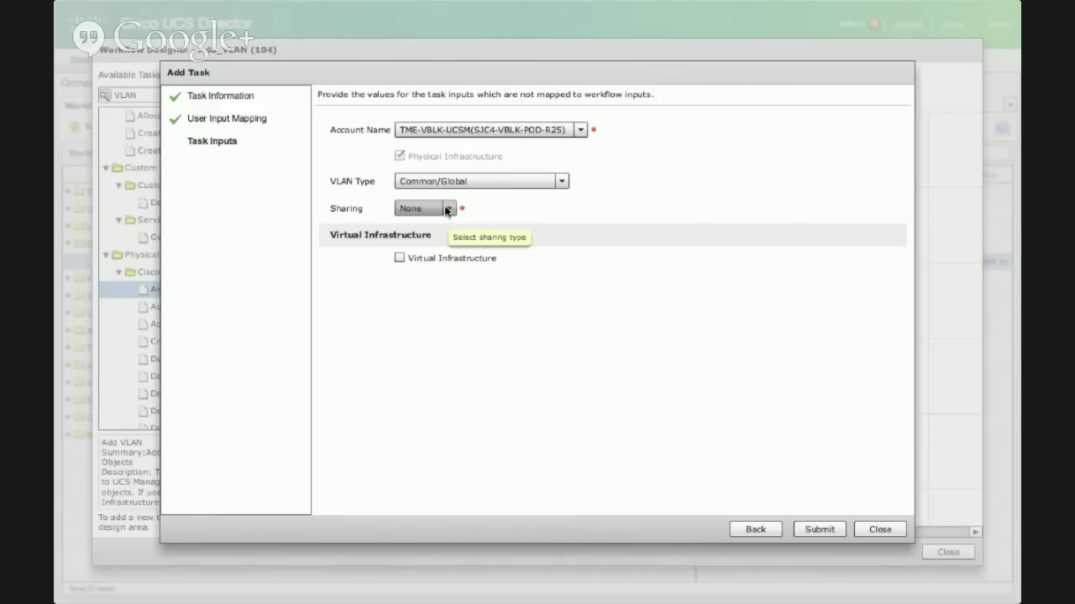
pyautogui.click(448, 209)
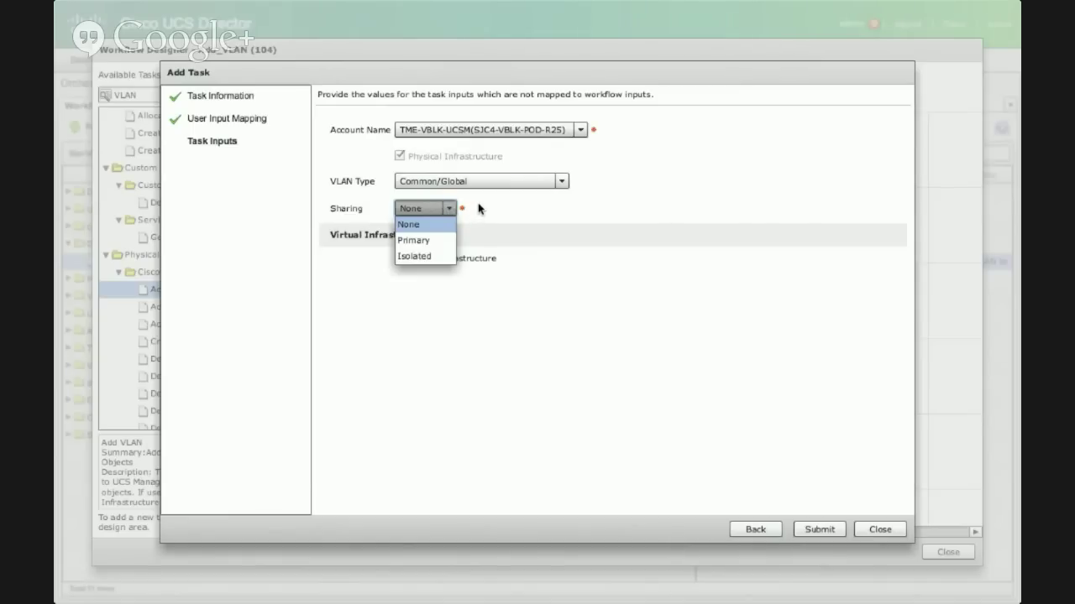
pyautogui.click(481, 208)
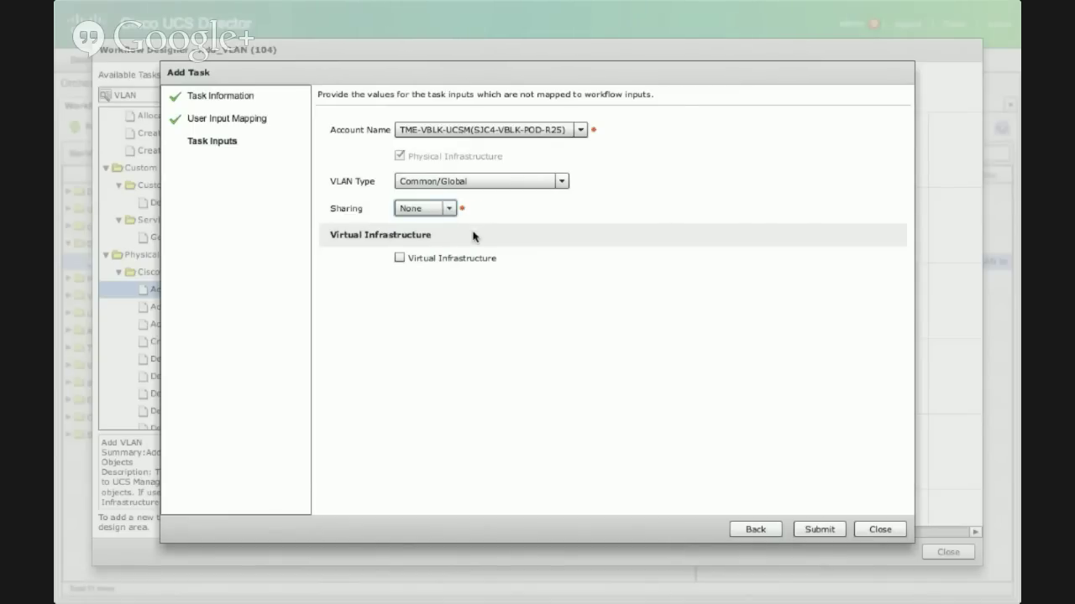
pyautogui.click(399, 258)
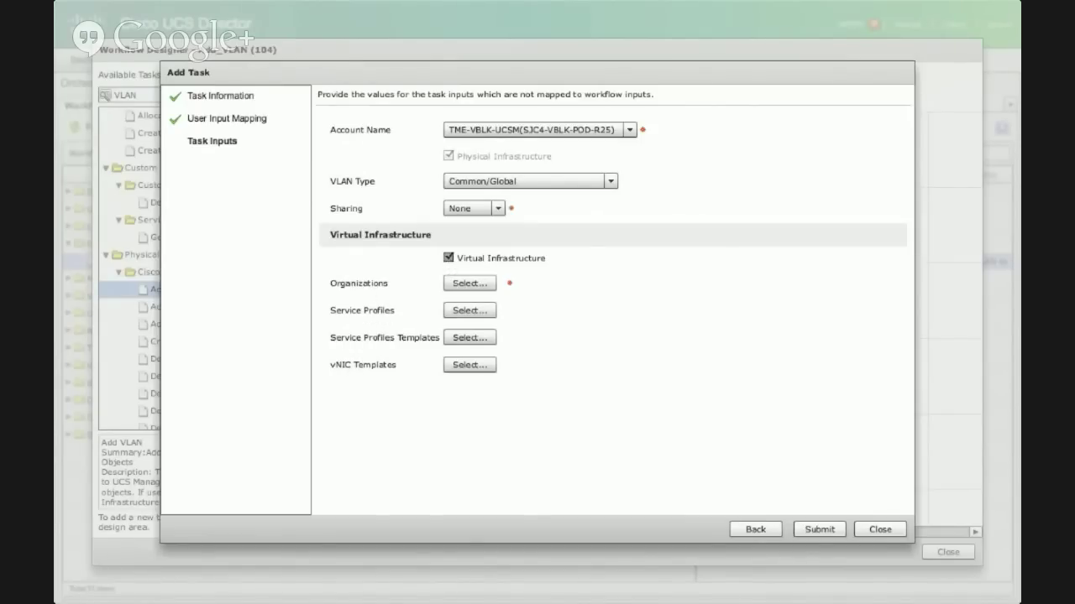
pyautogui.click(449, 258)
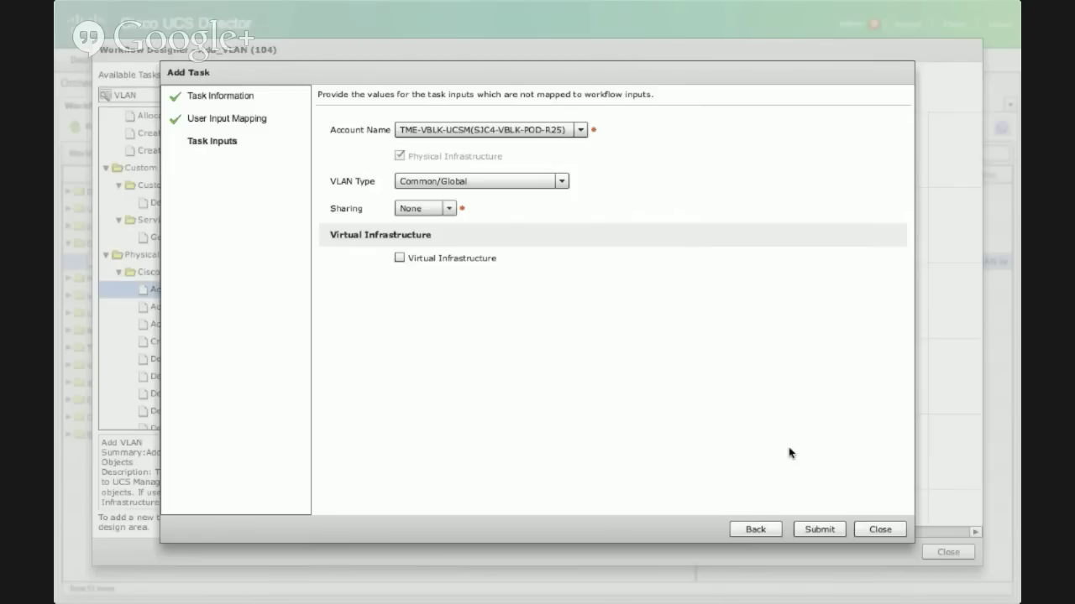
pyautogui.click(818, 529)
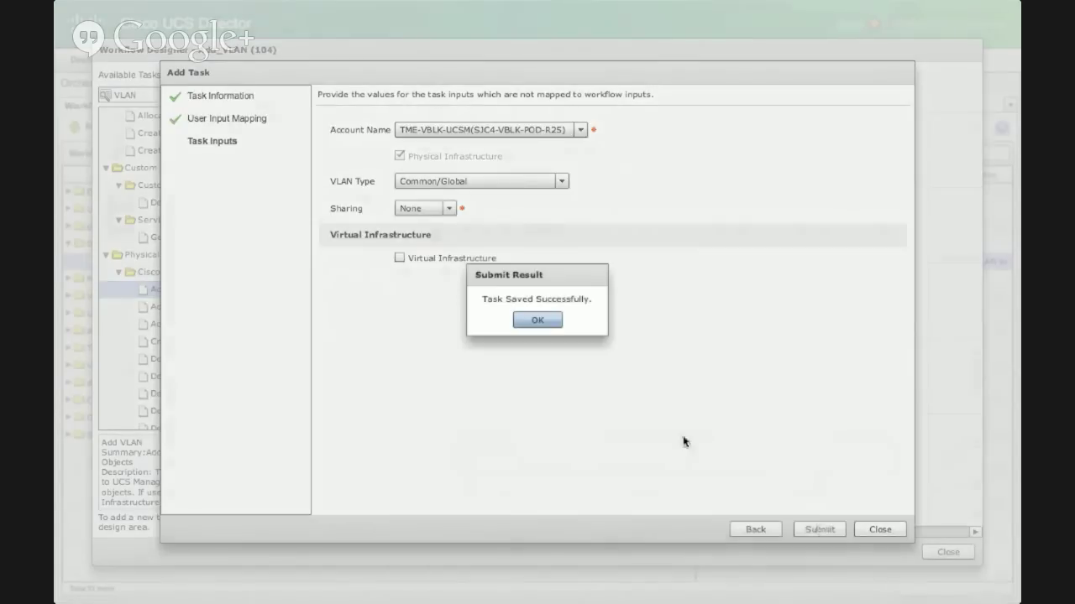
# - Drag a Cisco Network Create VLAN task onto the Add_VLAN canvas, opening CreateVLAN_465's setup
pyautogui.click(546, 323)
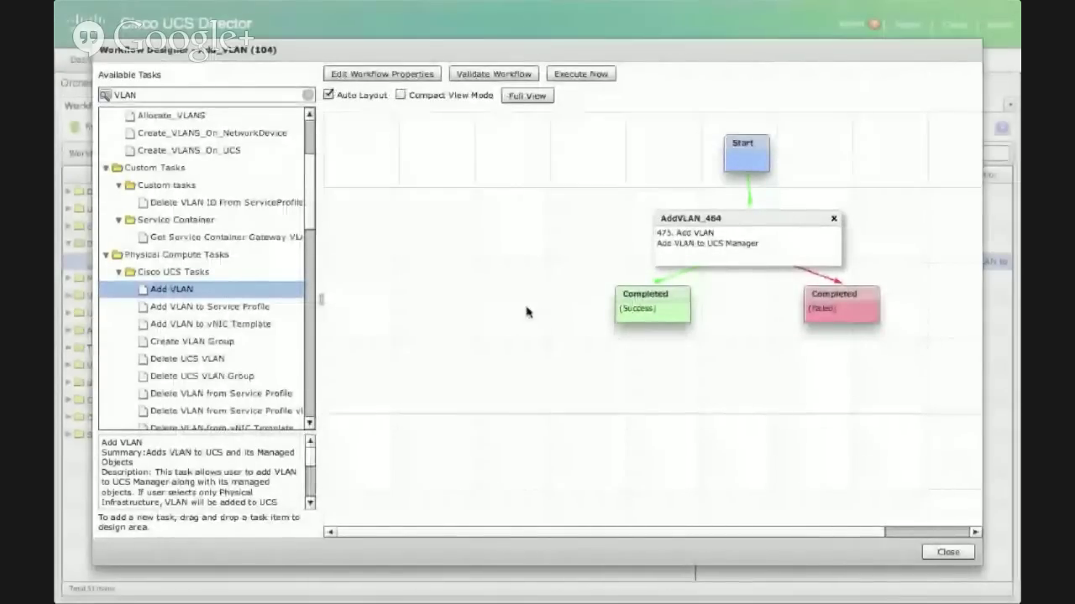
pyautogui.scroll(-3, 315, 217)
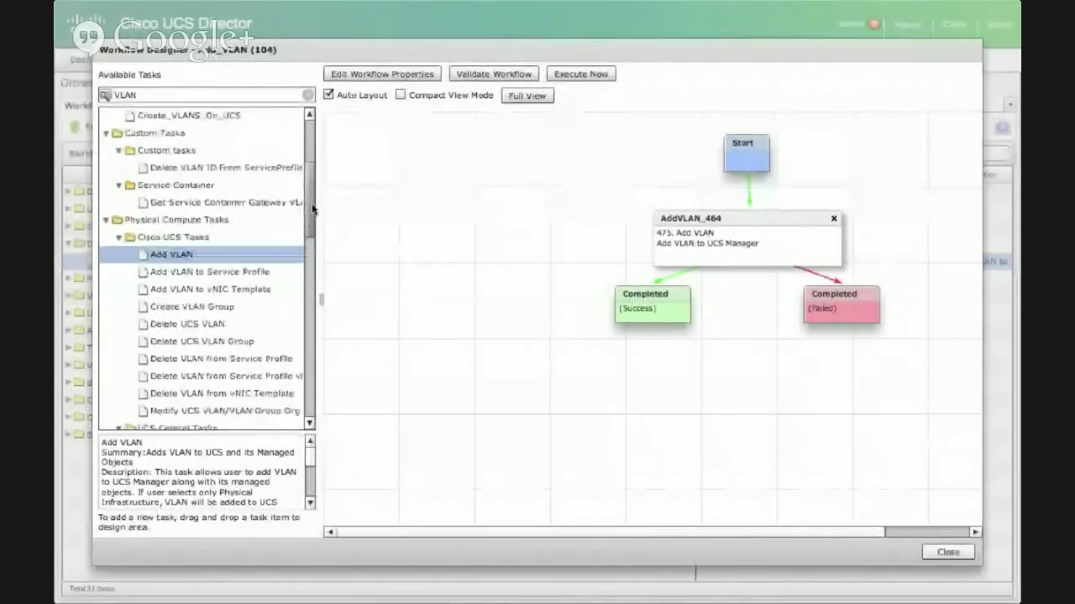
pyautogui.moveTo(315, 217); pyautogui.dragTo(326, 303)
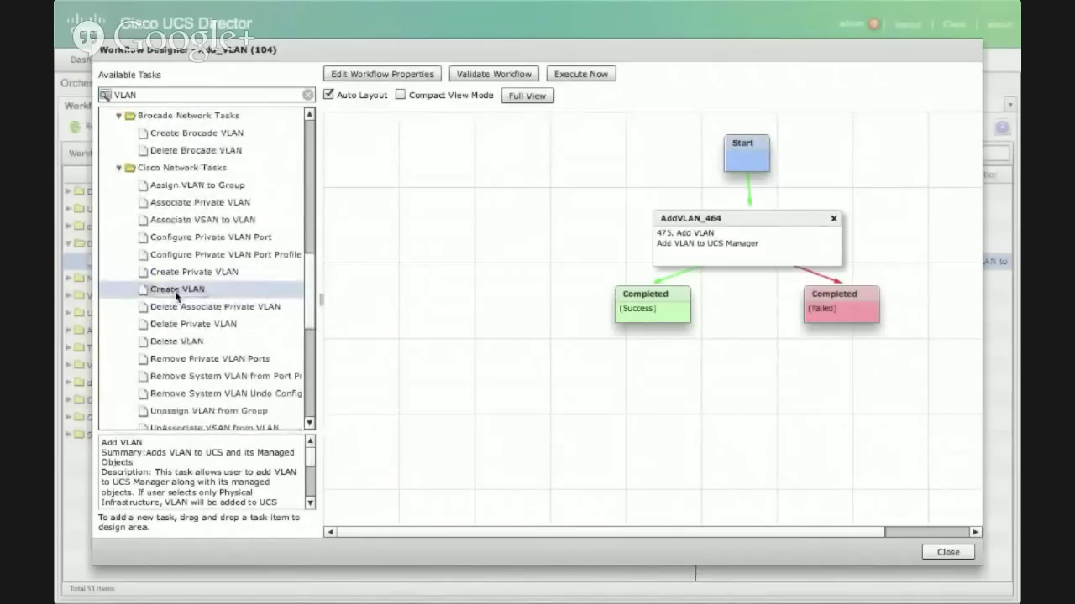
pyautogui.click(176, 292)
pyautogui.moveTo(176, 295); pyautogui.dragTo(512, 245)
pyautogui.click(488, 210)
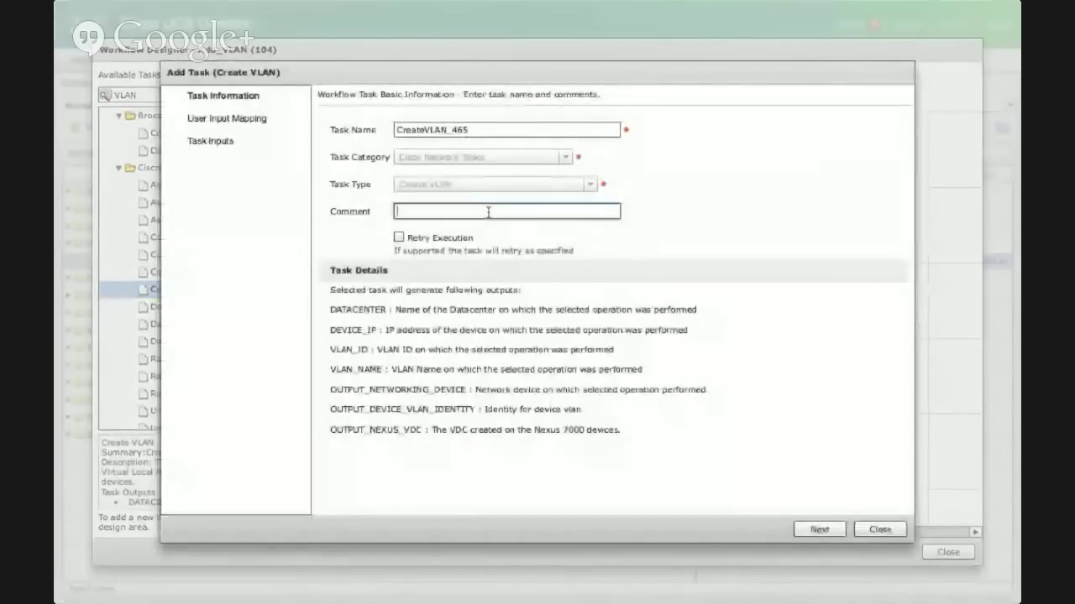
# - Comment the task 'Add VLAN on Nexus Switch A' and map VLAN ID and VLAN Name to VLAN_ID and VLAN_NAME
pyautogui.write('Add ')
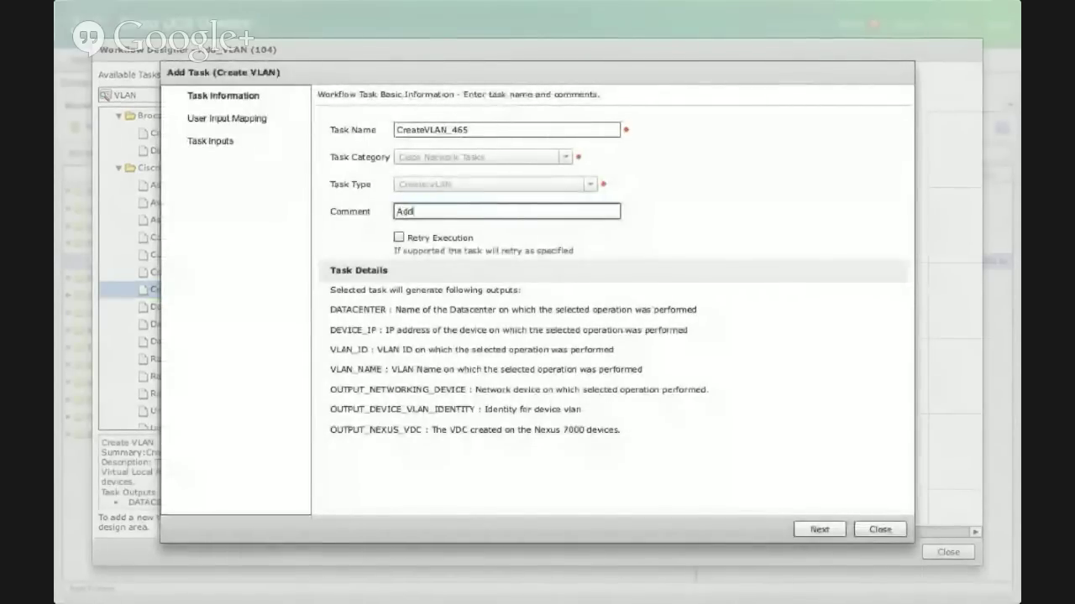
pyautogui.write('VLAN on ')
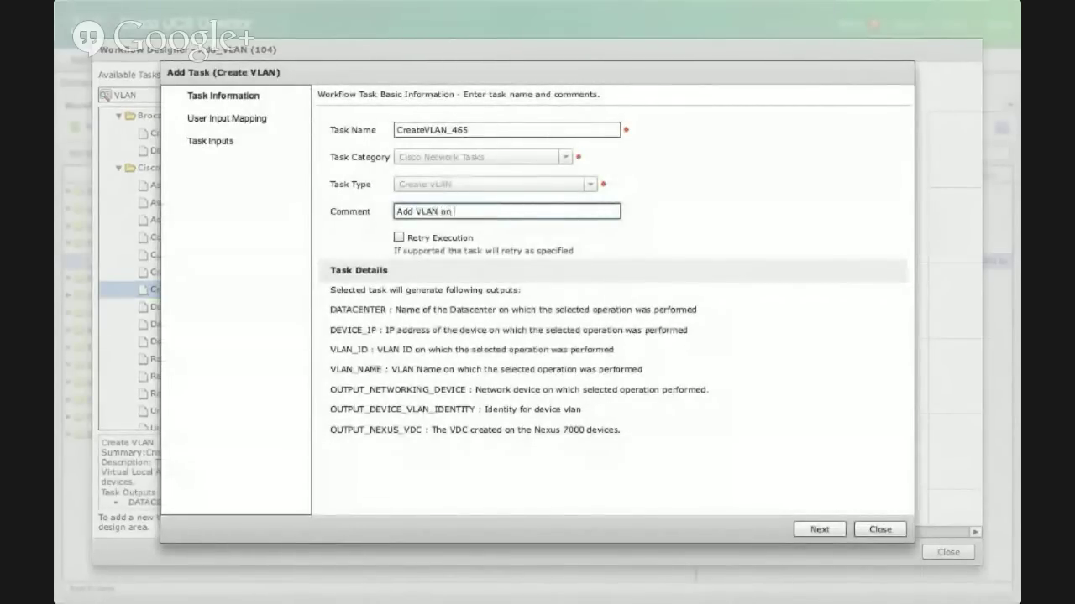
pyautogui.write('Nexus Switch')
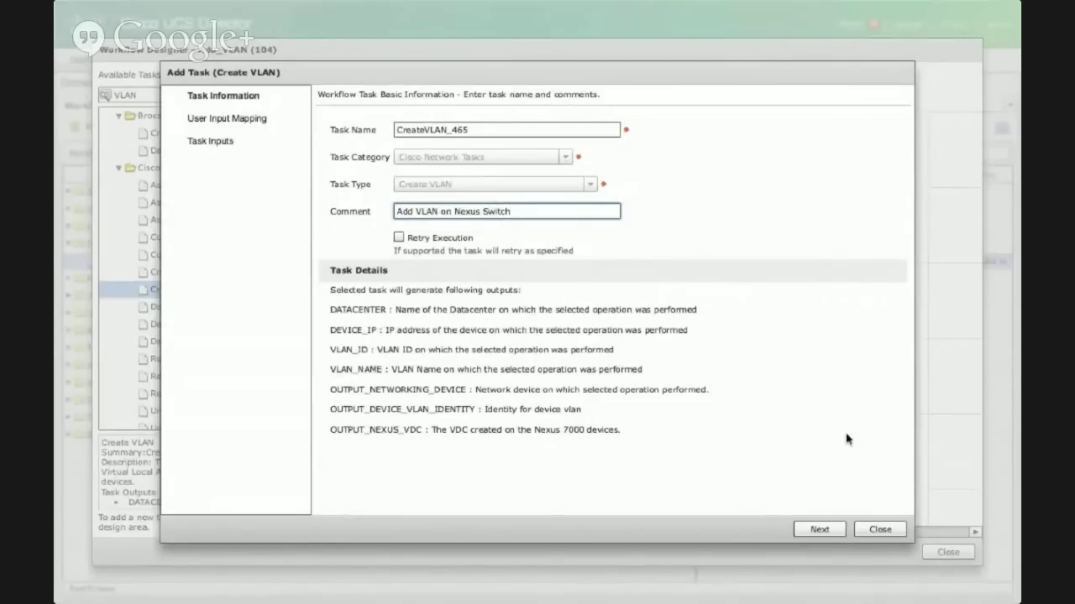
pyautogui.write(' A')
pyautogui.click(818, 528)
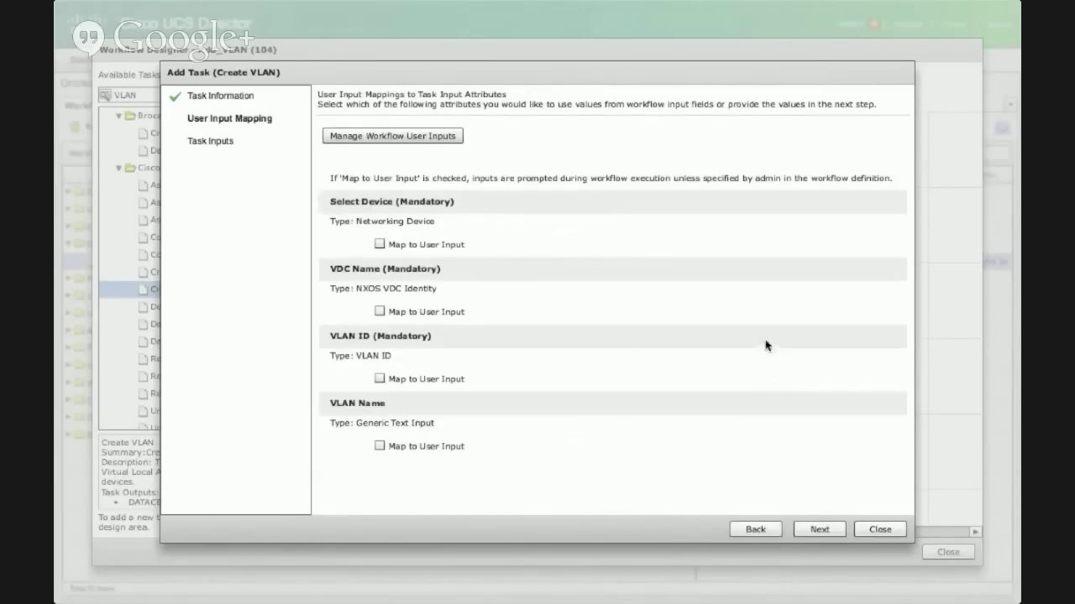
pyautogui.click(379, 379)
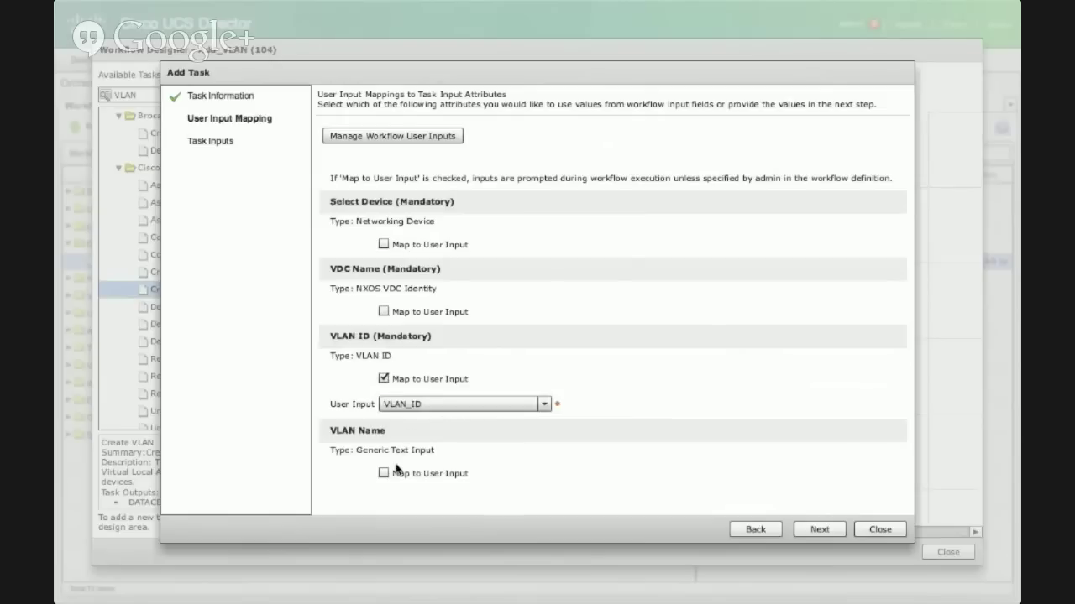
pyautogui.click(383, 474)
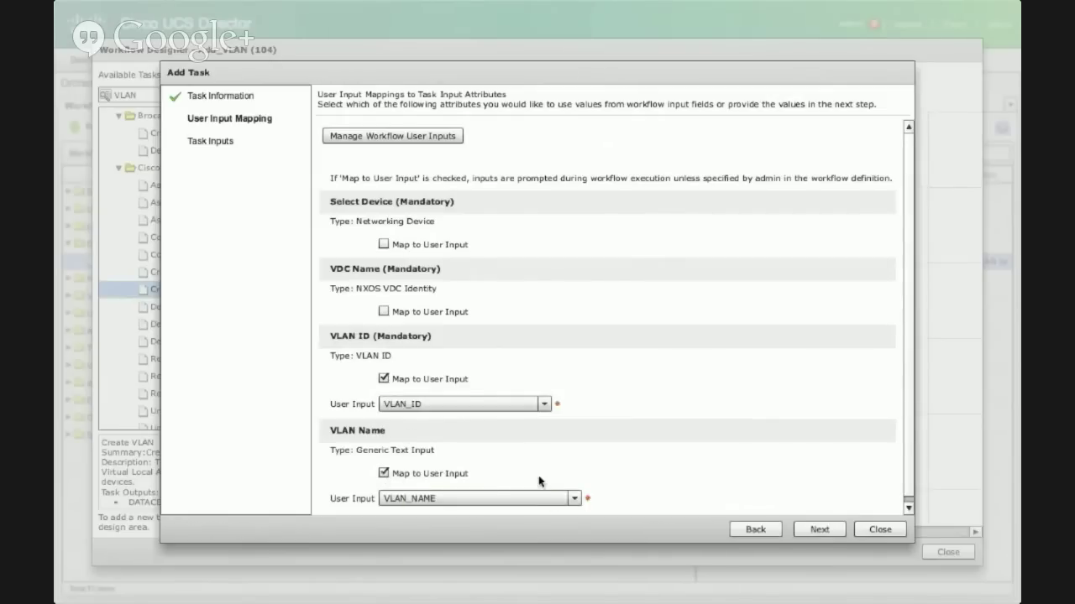
pyautogui.scroll(-1, 907, 359)
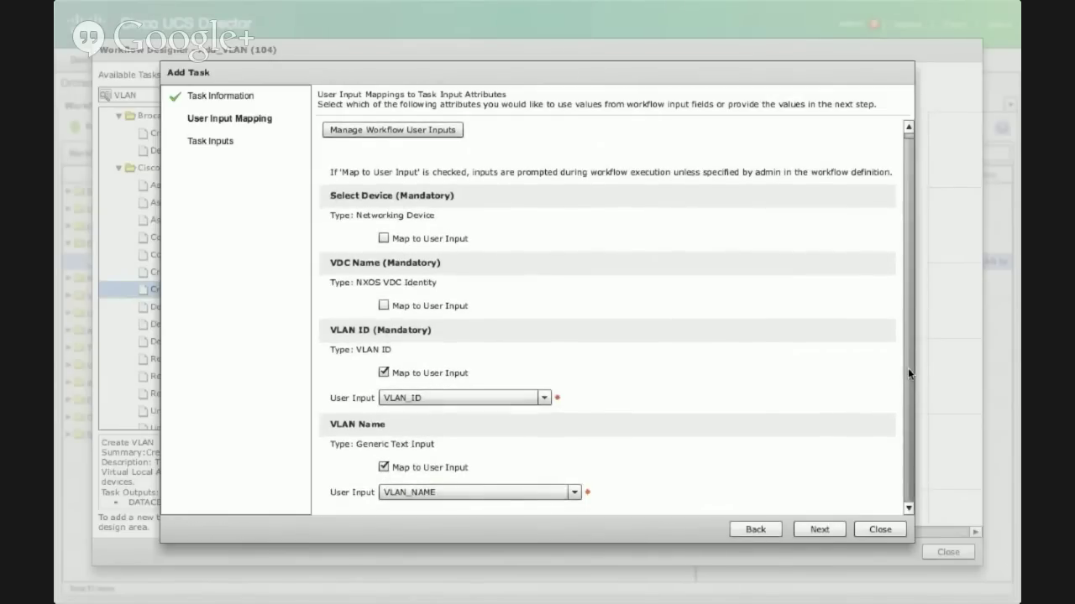
pyautogui.click(575, 493)
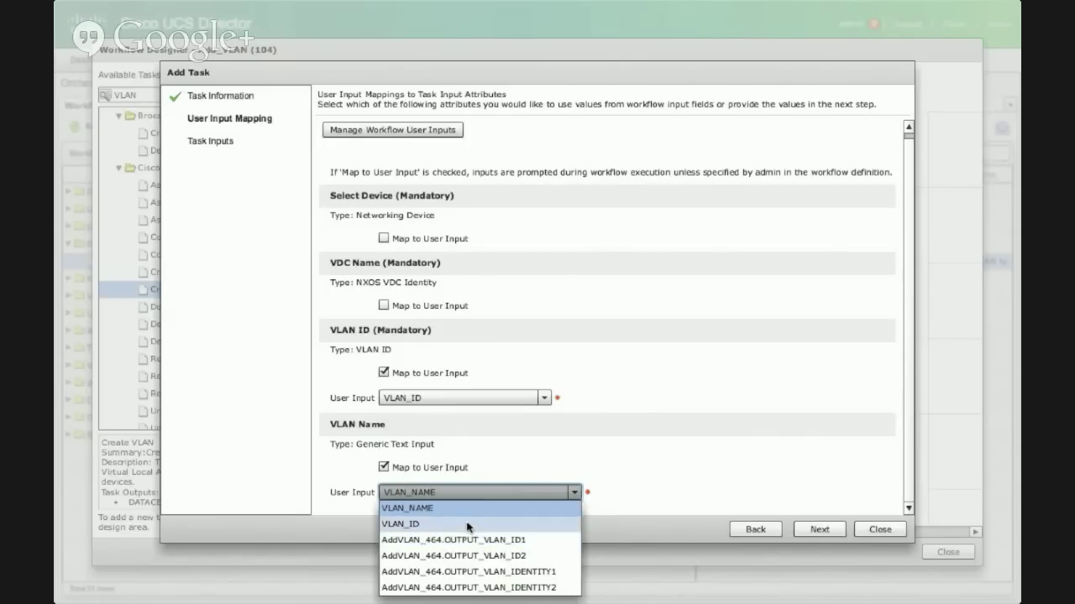
pyautogui.click(466, 513)
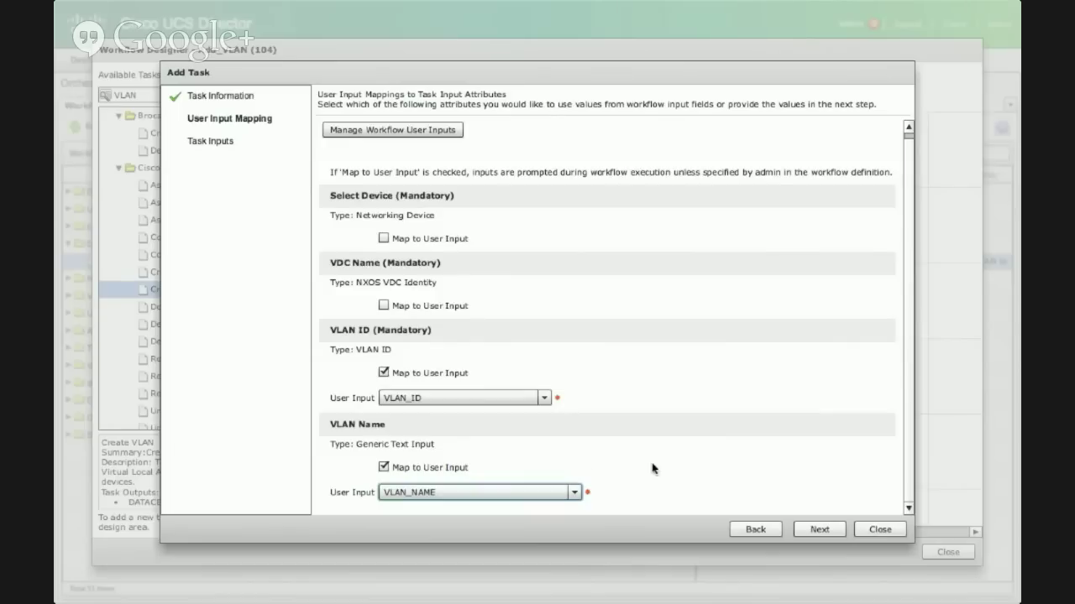
# - Select device 172.22.233.143 as the Create VLAN target and save the task
pyautogui.click(821, 529)
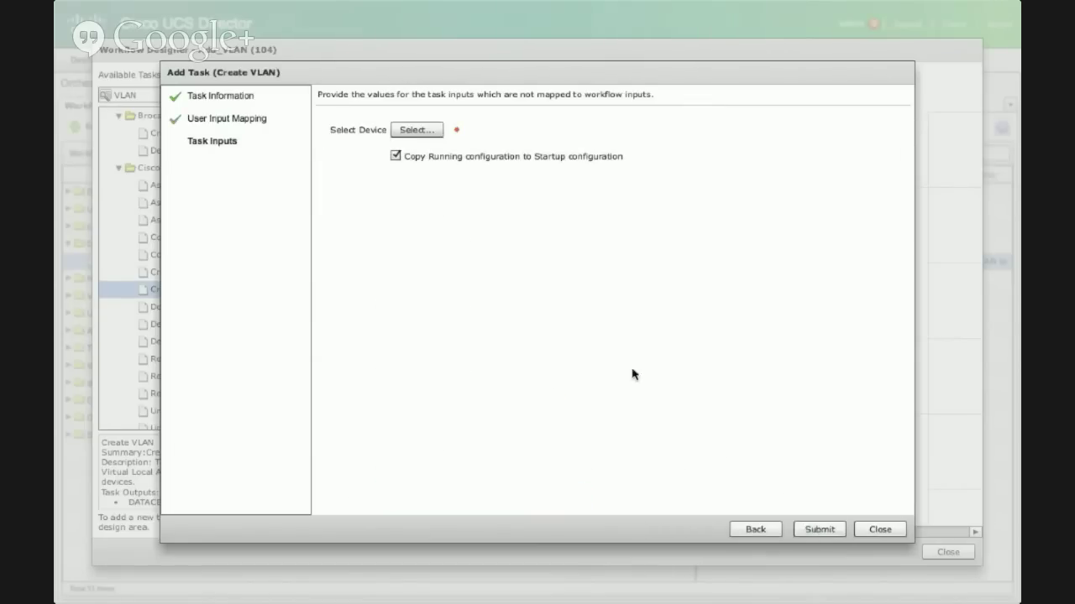
pyautogui.click(414, 131)
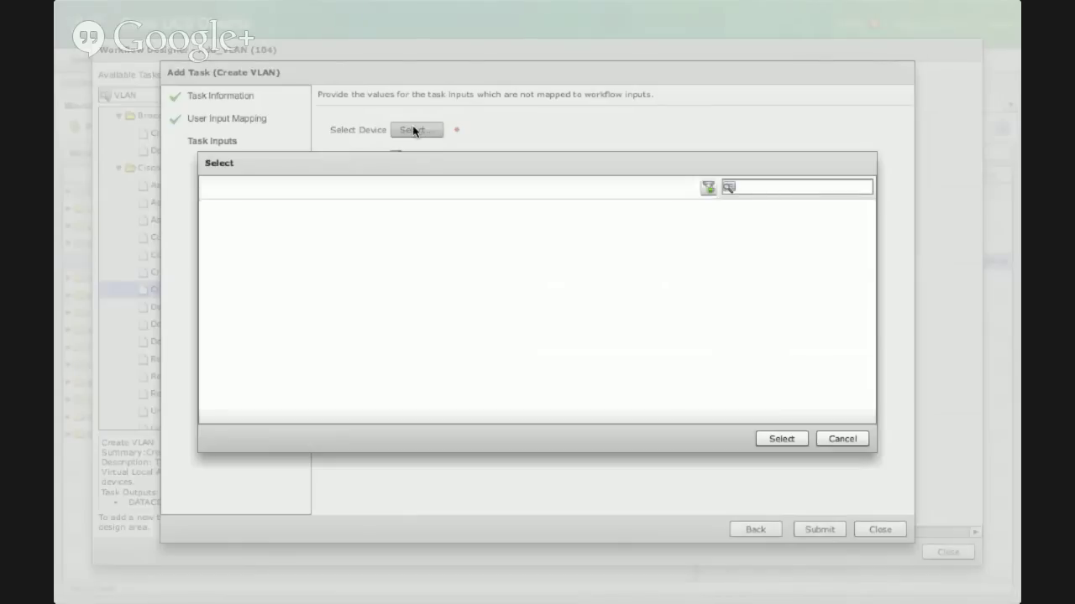
pyautogui.moveTo(290, 207); pyautogui.dragTo(353, 208)
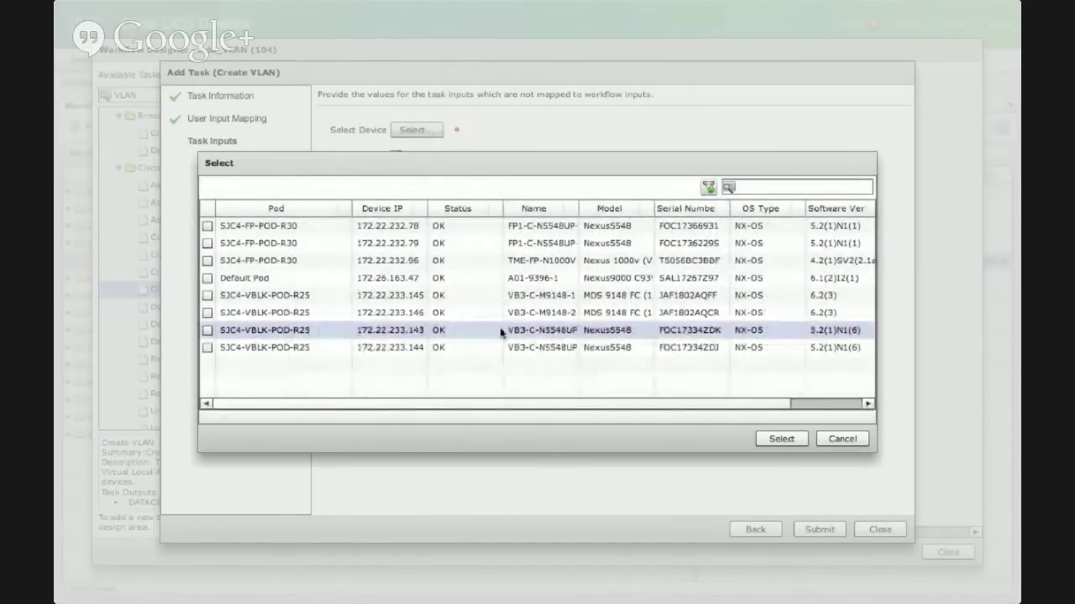
pyautogui.click(207, 331)
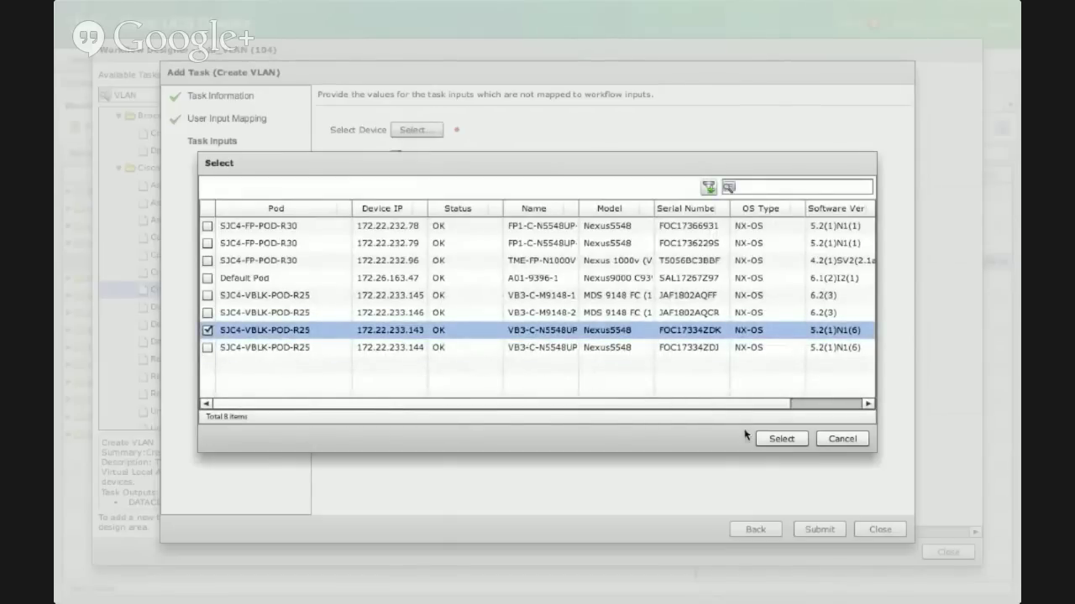
pyautogui.click(769, 440)
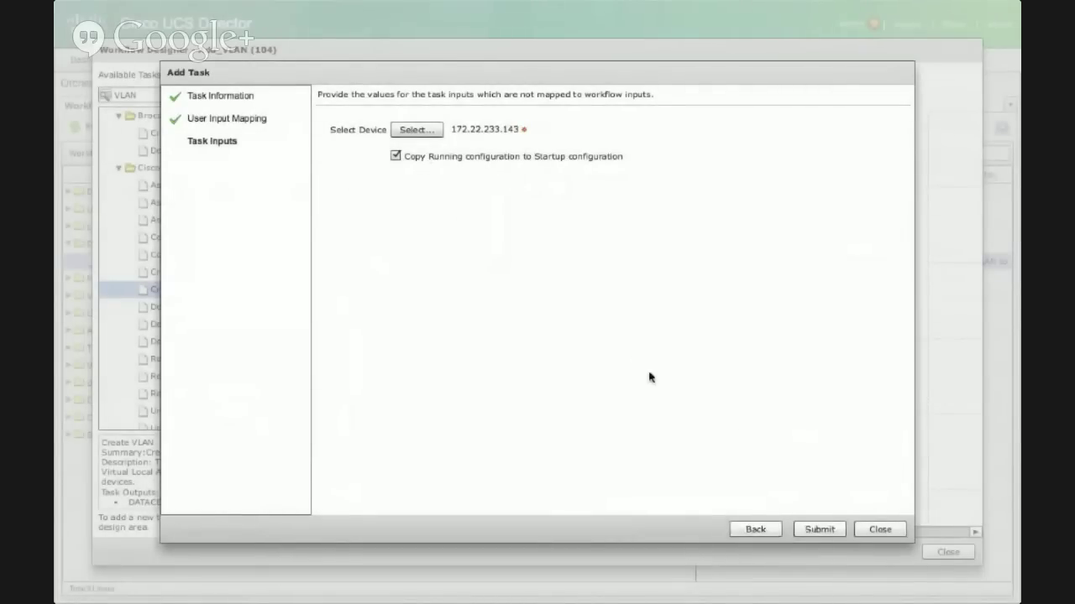
pyautogui.click(821, 529)
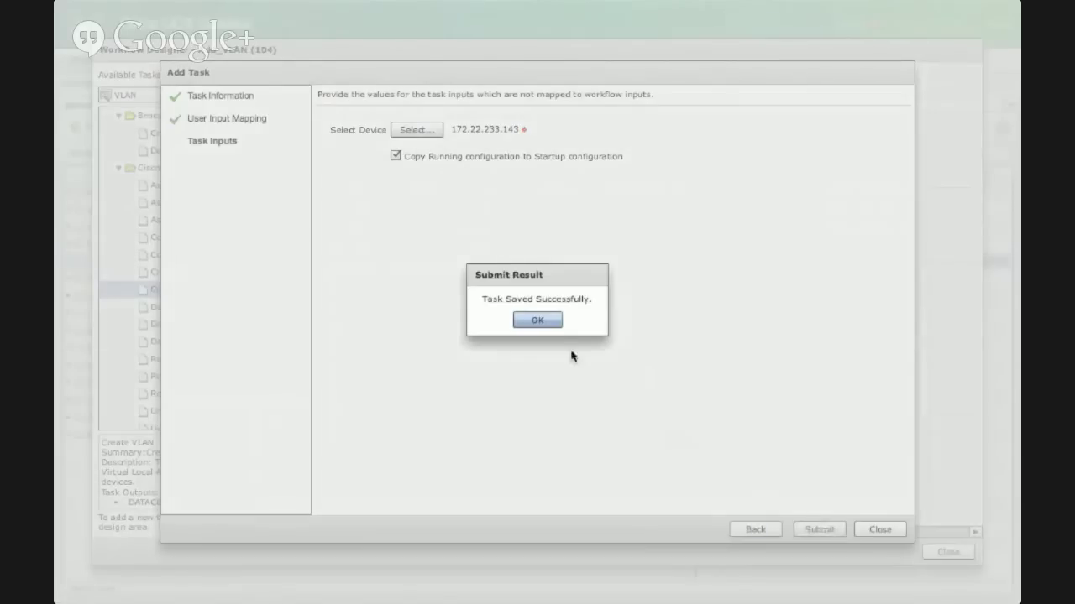
# - Connect AddVLAN_464's success to CreateVLAN_465, and CreateVLAN_465's failure to Completed (Failed)
pyautogui.click(546, 324)
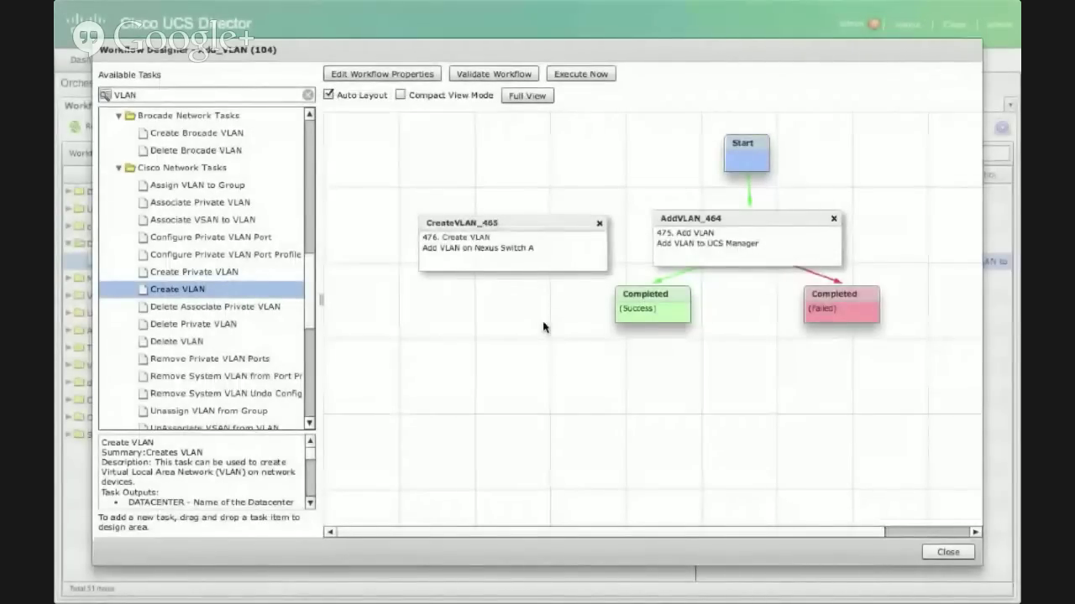
pyautogui.moveTo(702, 260)
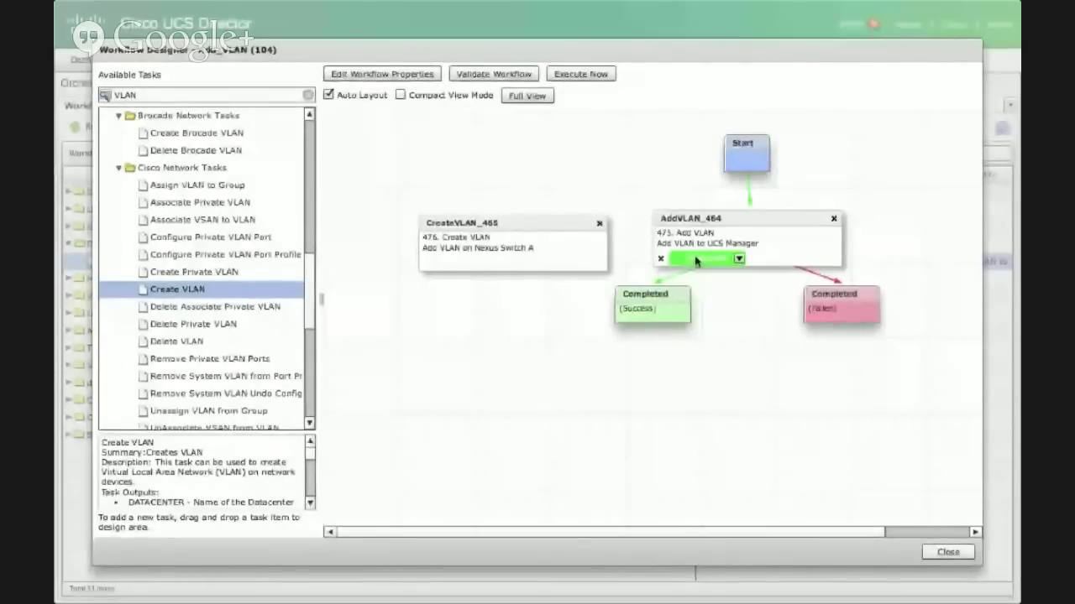
pyautogui.moveTo(701, 261); pyautogui.dragTo(518, 255)
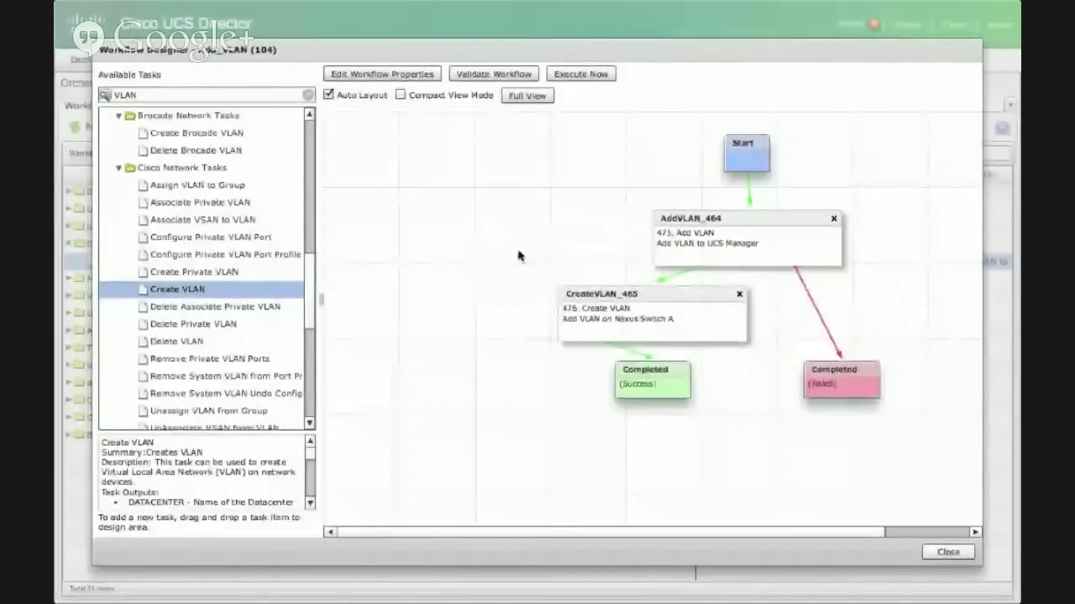
pyautogui.moveTo(718, 338)
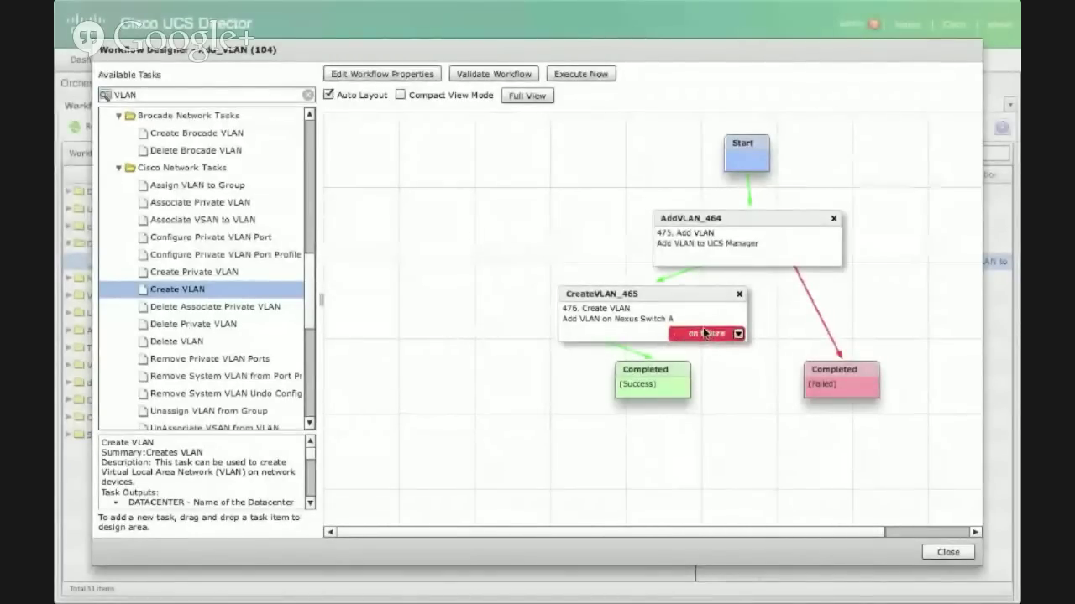
pyautogui.moveTo(705, 333); pyautogui.dragTo(838, 384)
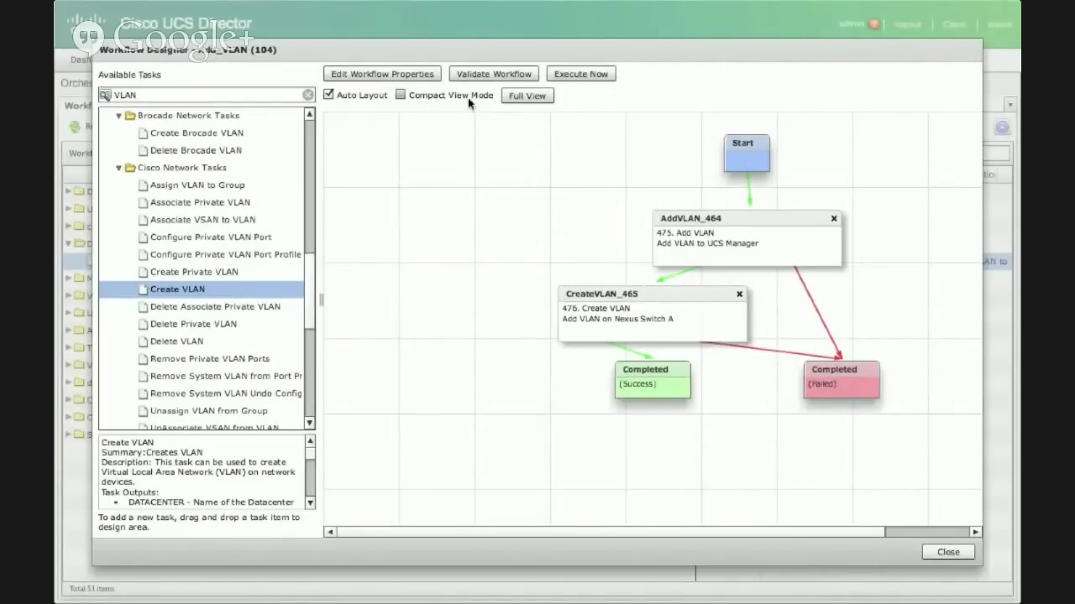
# - Validate the Add_VLAN workflow, acknowledge the validation message, and close the Workflow Designer
pyautogui.click(475, 73)
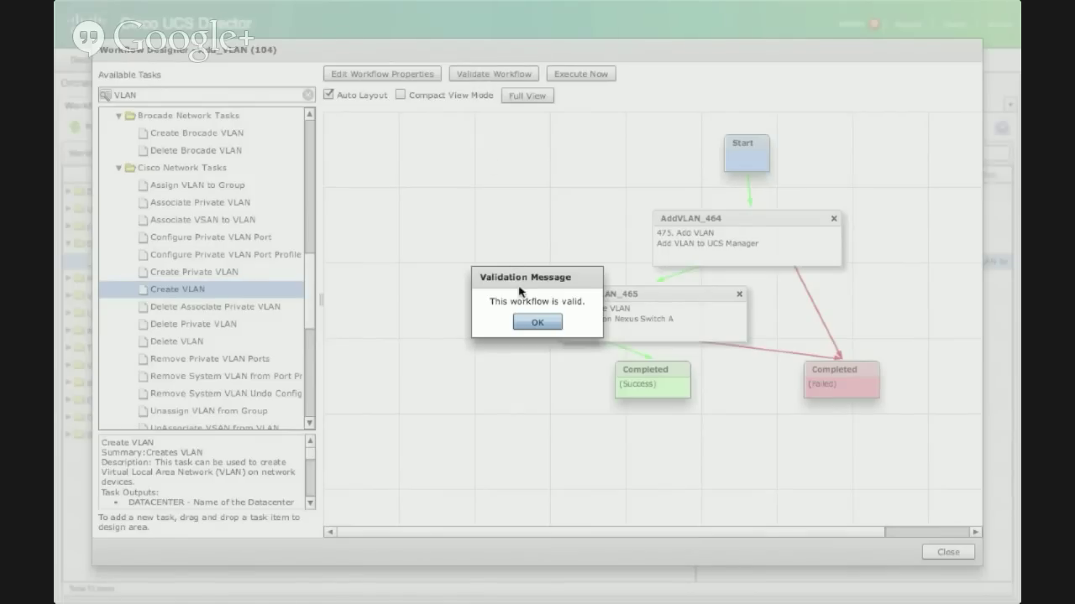
pyautogui.click(538, 324)
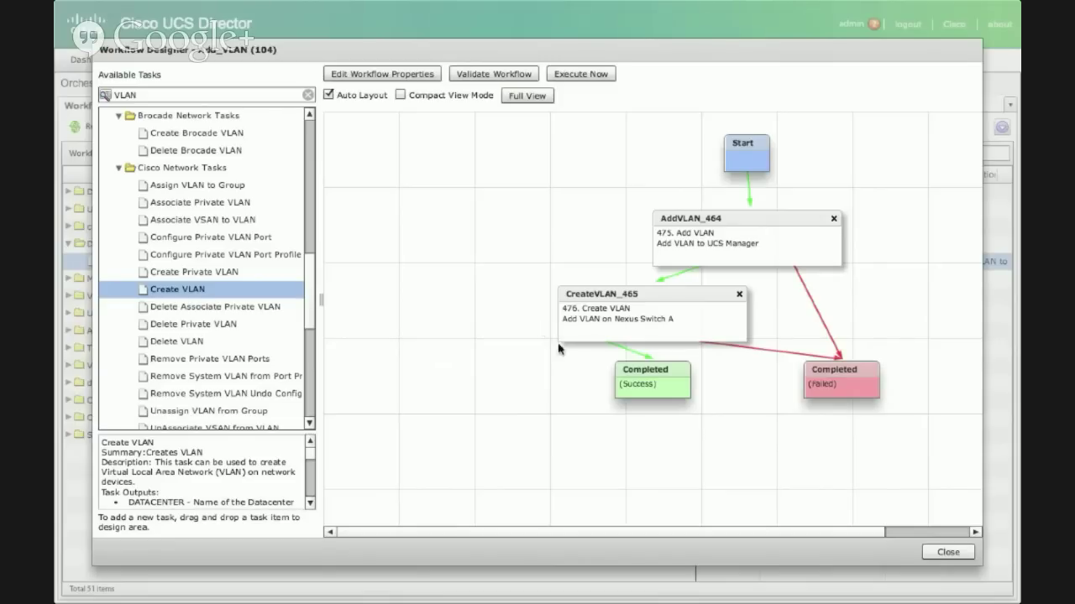
pyautogui.click(956, 553)
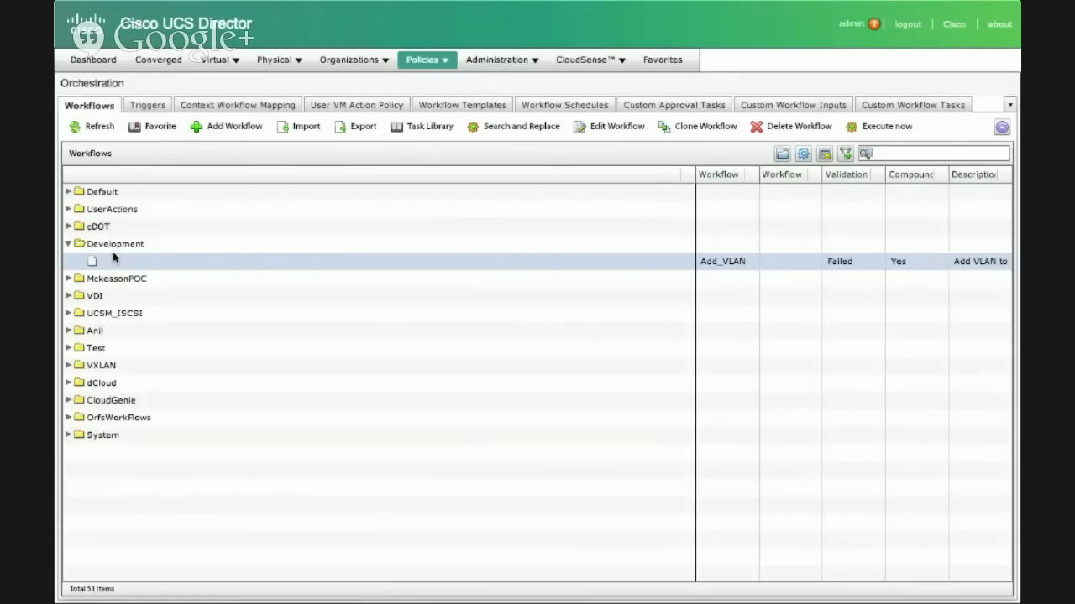
# - Select the Add_VLAN row under the Development folder of the Workflows list
pyautogui.press('space')
pyautogui.click(123, 260)
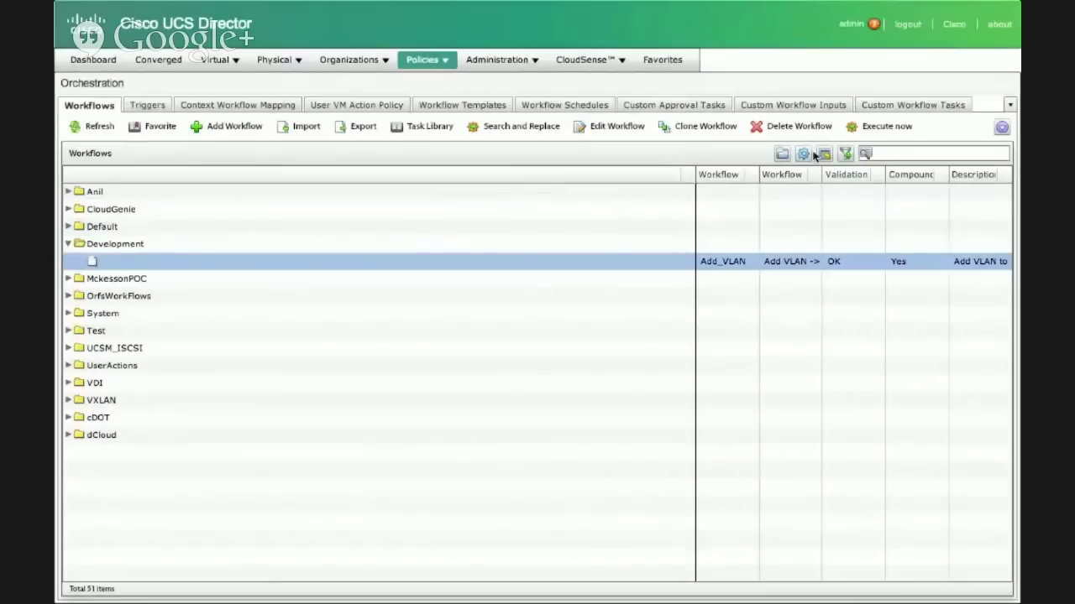
# - Execute Add_VLAN with VLAN_ID 3001 and VLAN_NAME 'VLAN_3001', submitting the service request
pyautogui.click(888, 130)
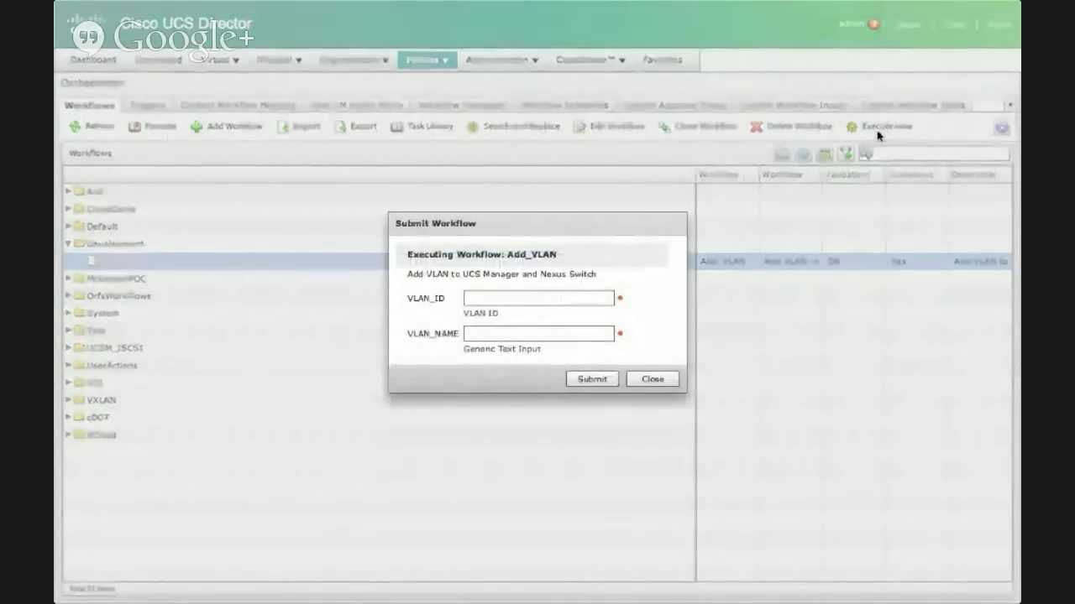
pyautogui.click(565, 299)
pyautogui.write('3001')
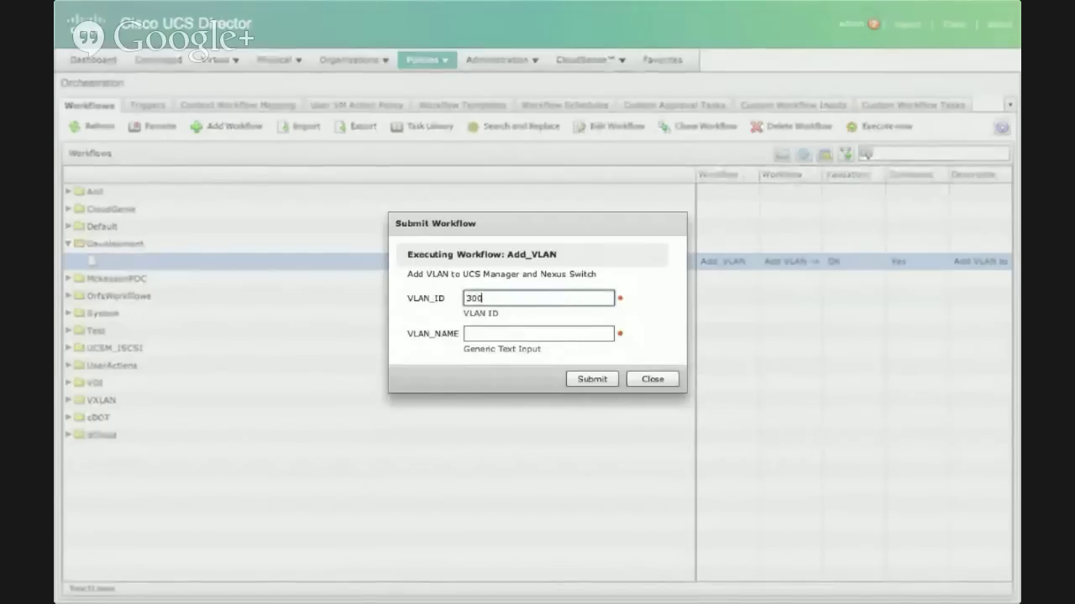
pyautogui.click(538, 333)
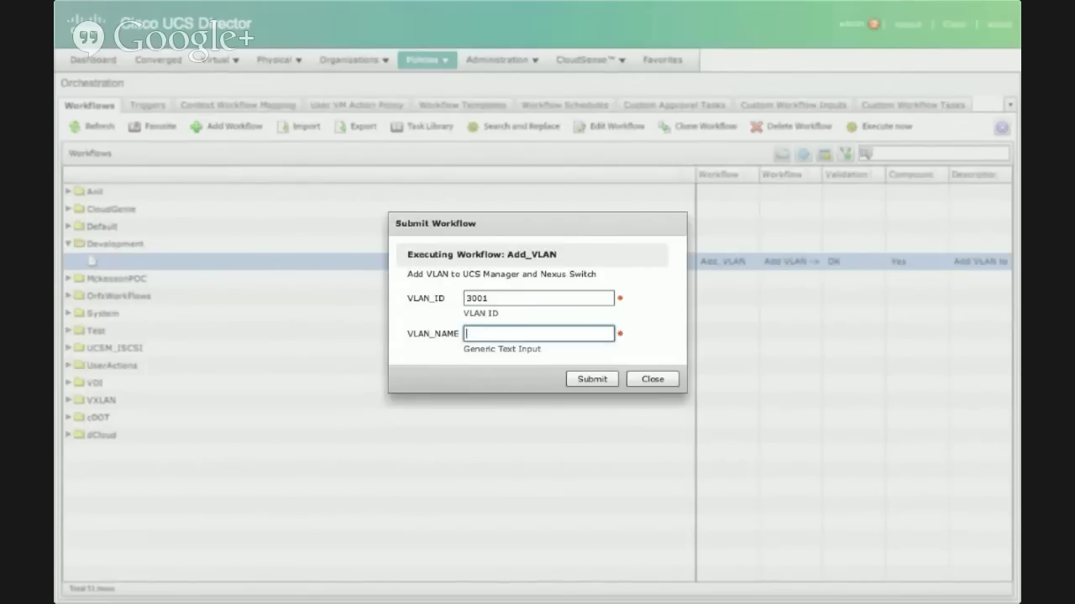
pyautogui.write('VLAN_3001')
pyautogui.click(589, 381)
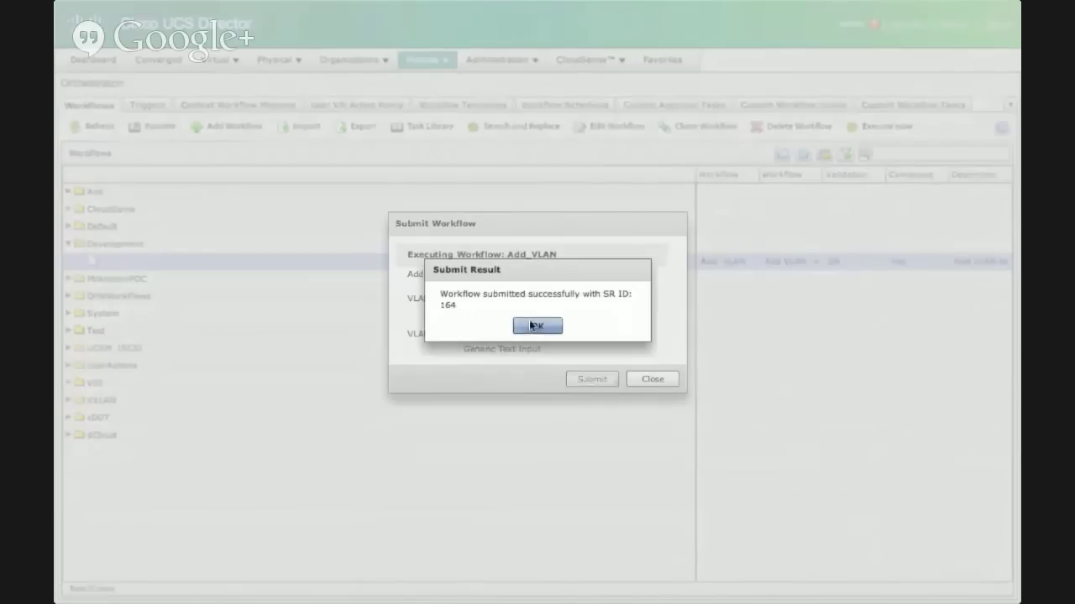
pyautogui.click(530, 326)
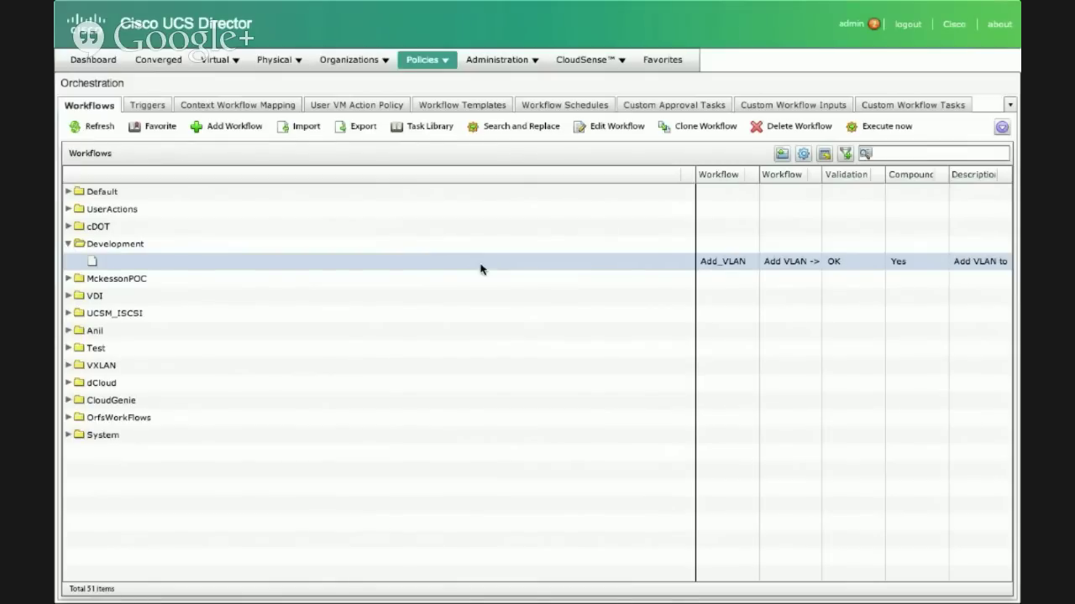
# - Go from the Add_VLAN workflow to the Policies > Catalogs page
pyautogui.click(481, 268)
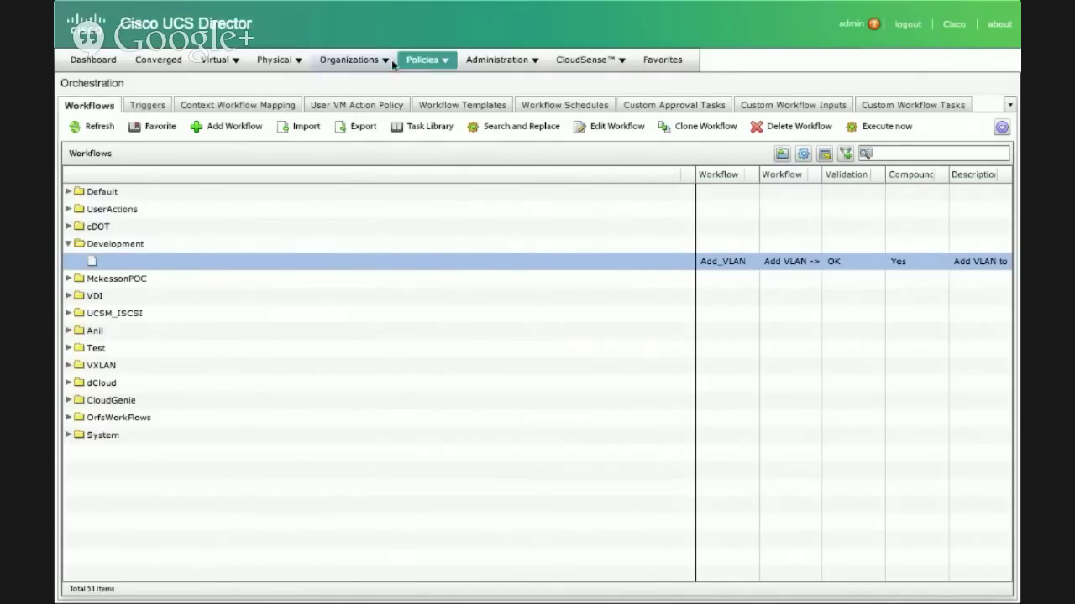
pyautogui.click(424, 60)
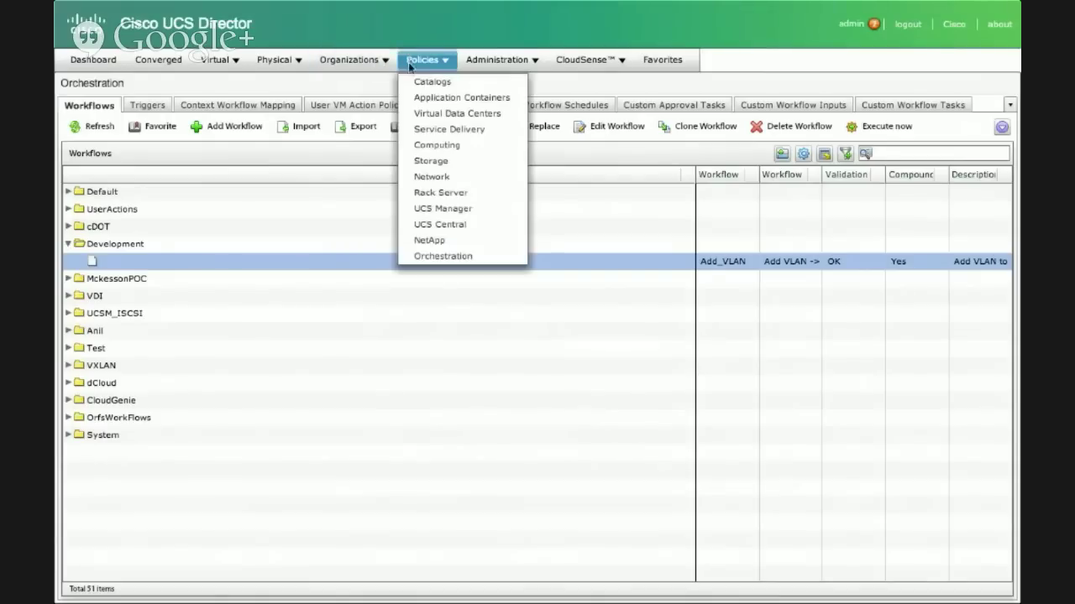
pyautogui.click(420, 85)
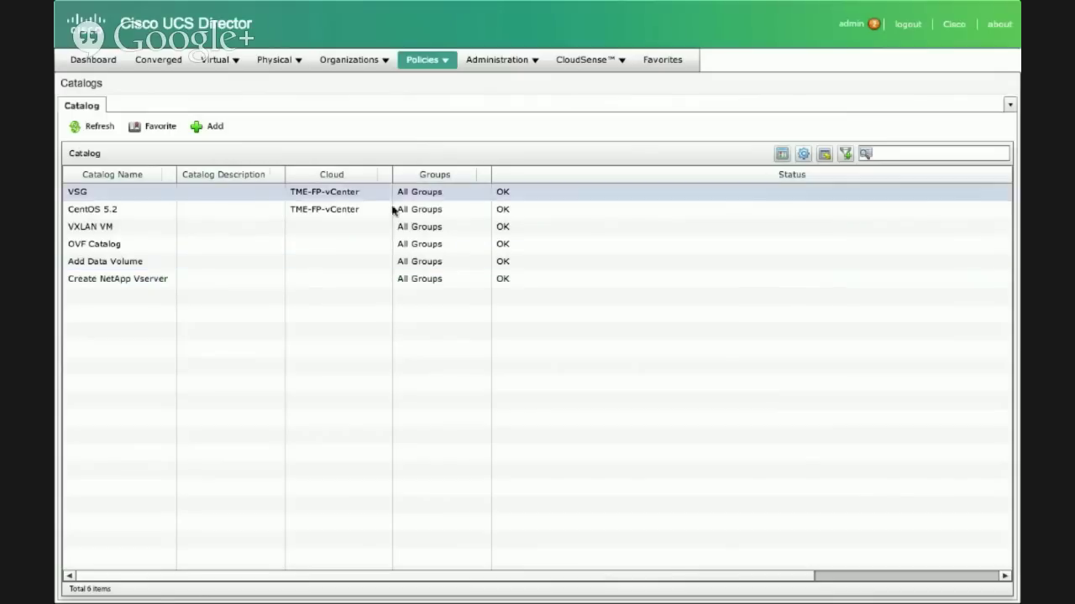
# - Add a catalog 'Add VLAN to Vblock Components' described 'Add VLAN to Vblock UCS Manager and Nexus Switch'
pyautogui.click(216, 127)
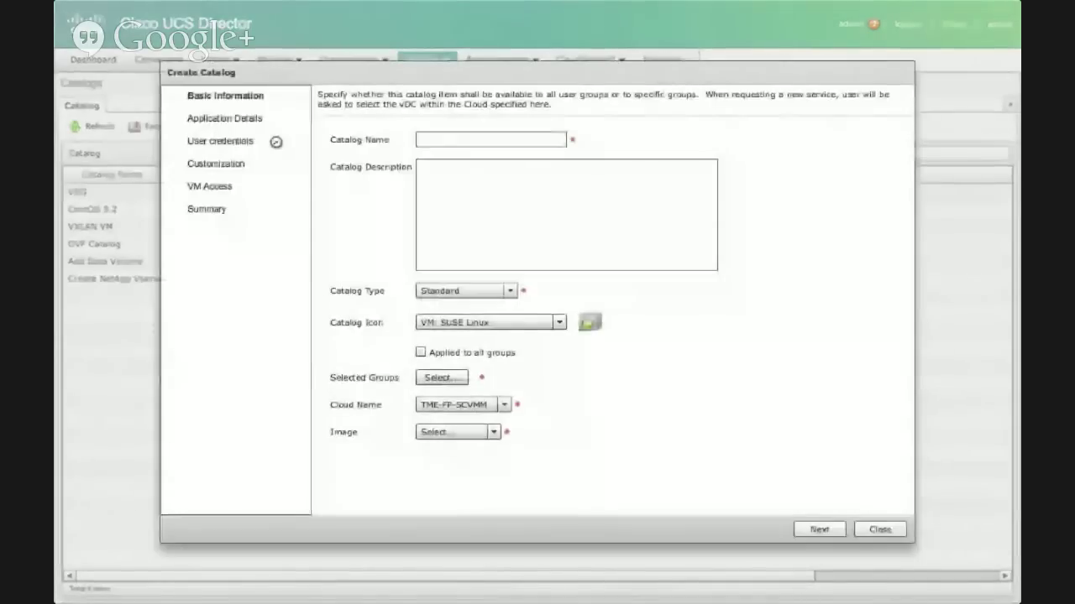
pyautogui.click(456, 140)
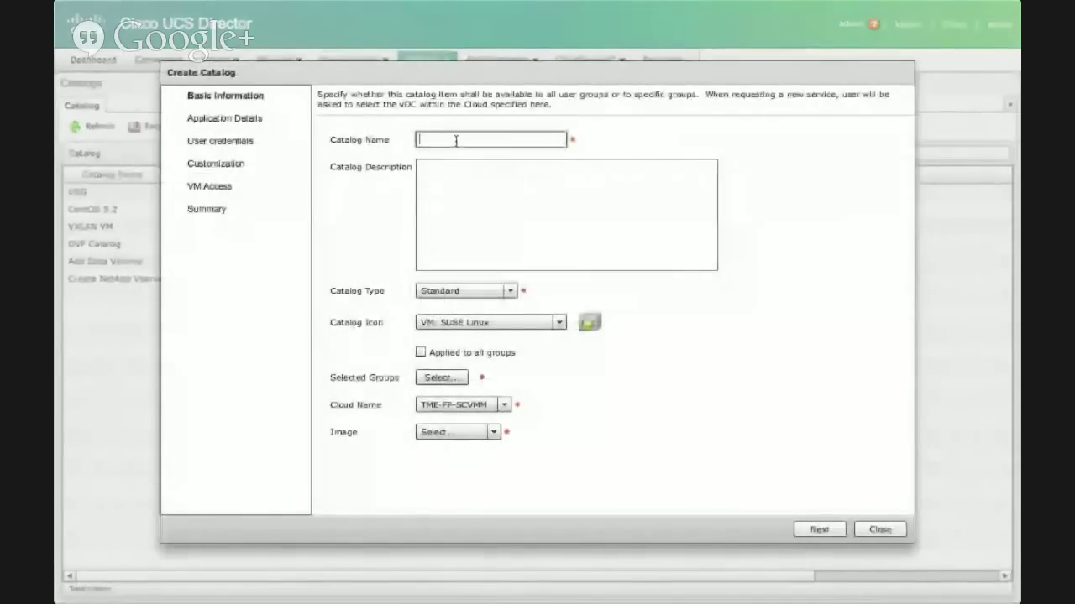
pyautogui.write('Ad')
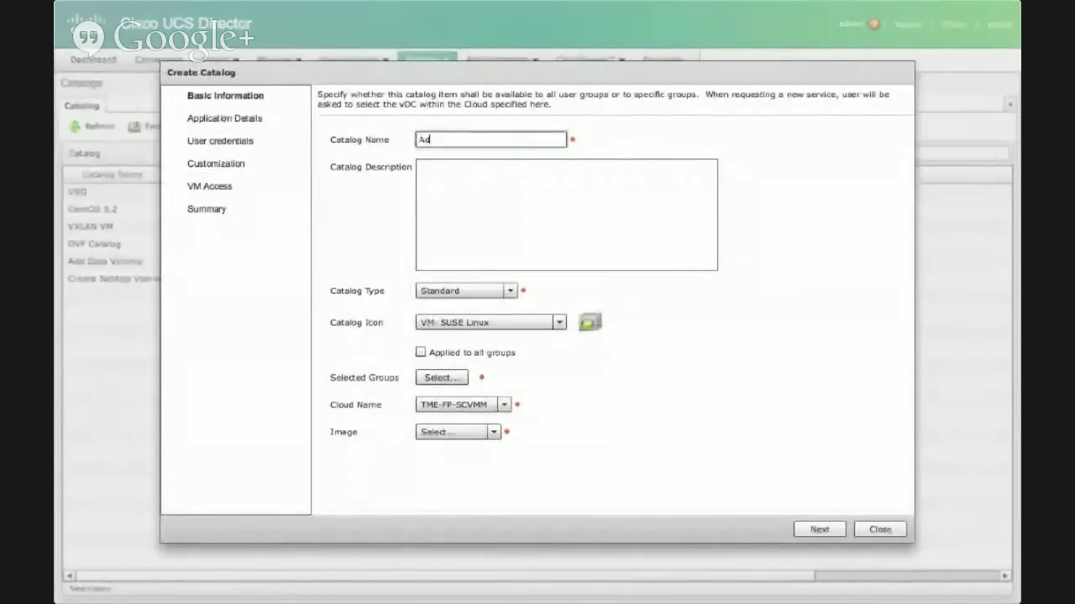
pyautogui.write('d VLAN to V')
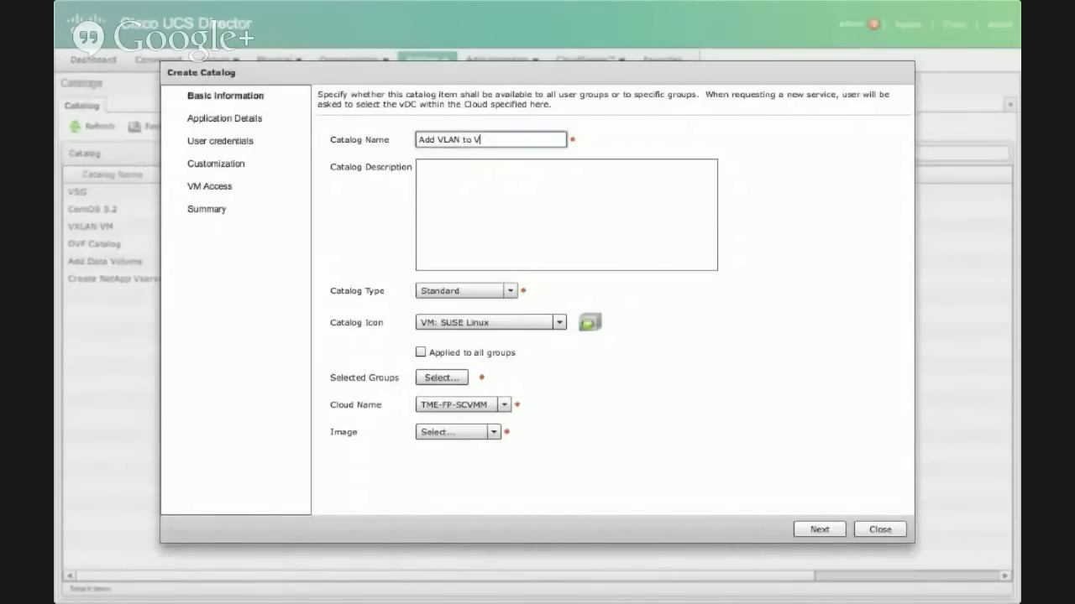
pyautogui.write('block Components')
pyautogui.click(456, 163)
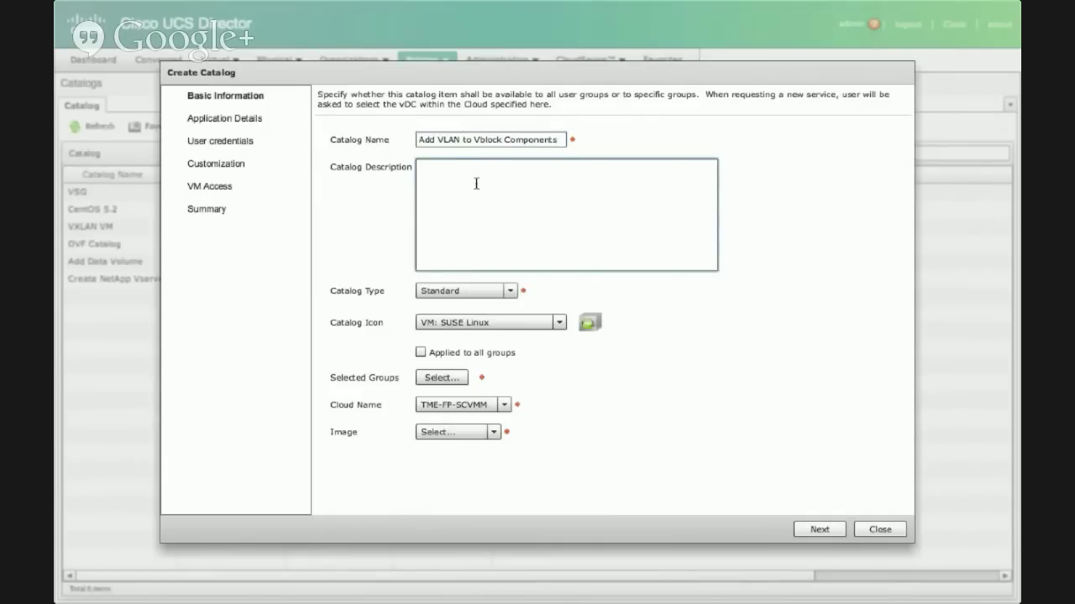
pyautogui.write('Add VL')
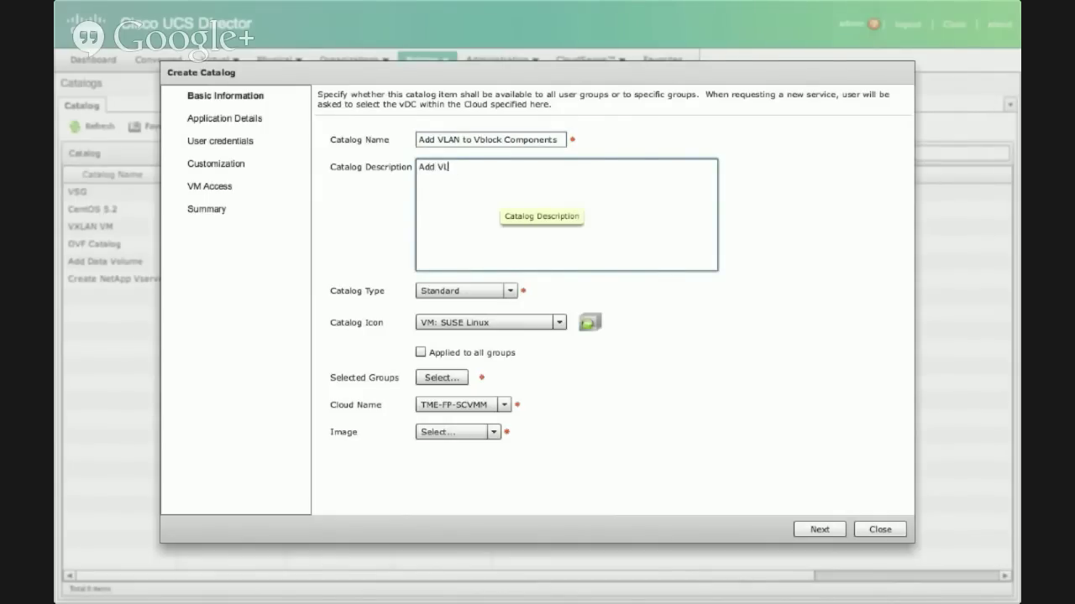
pyautogui.write('AN to Vblock UCS Mana')
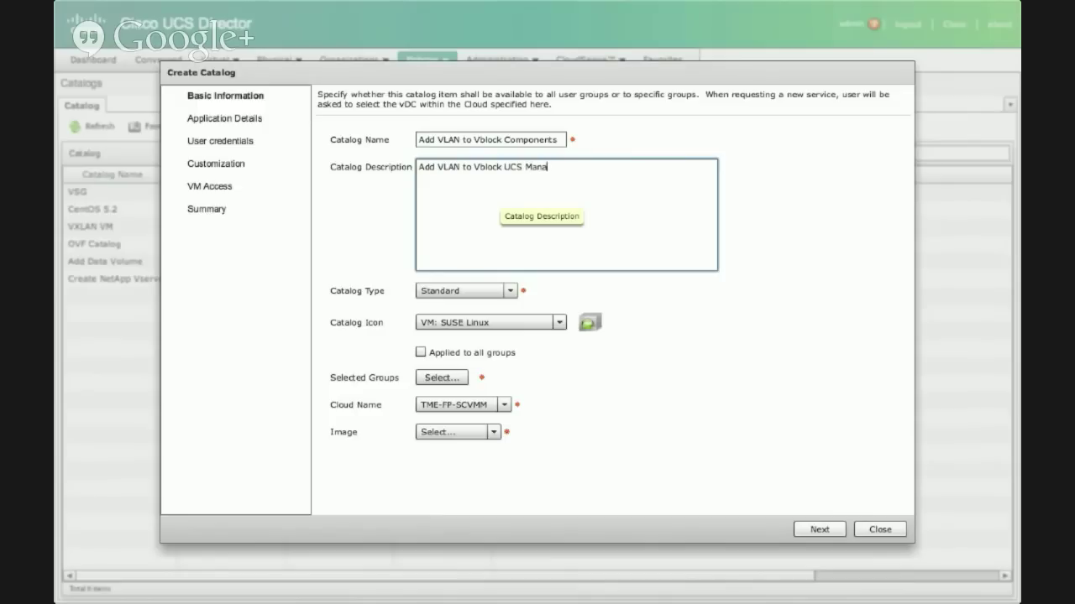
pyautogui.write('ger and Nexus Switch')
pyautogui.click(510, 291)
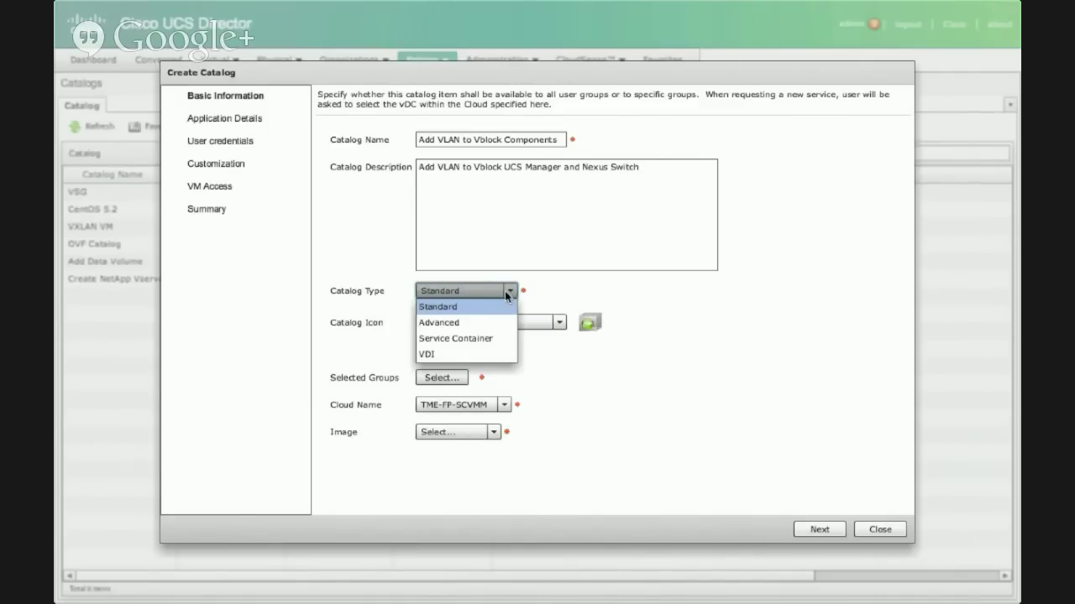
# - Make the catalog Advanced with the Workflow Icon, applied to all groups, and continue to vApp Workflow
pyautogui.click(445, 322)
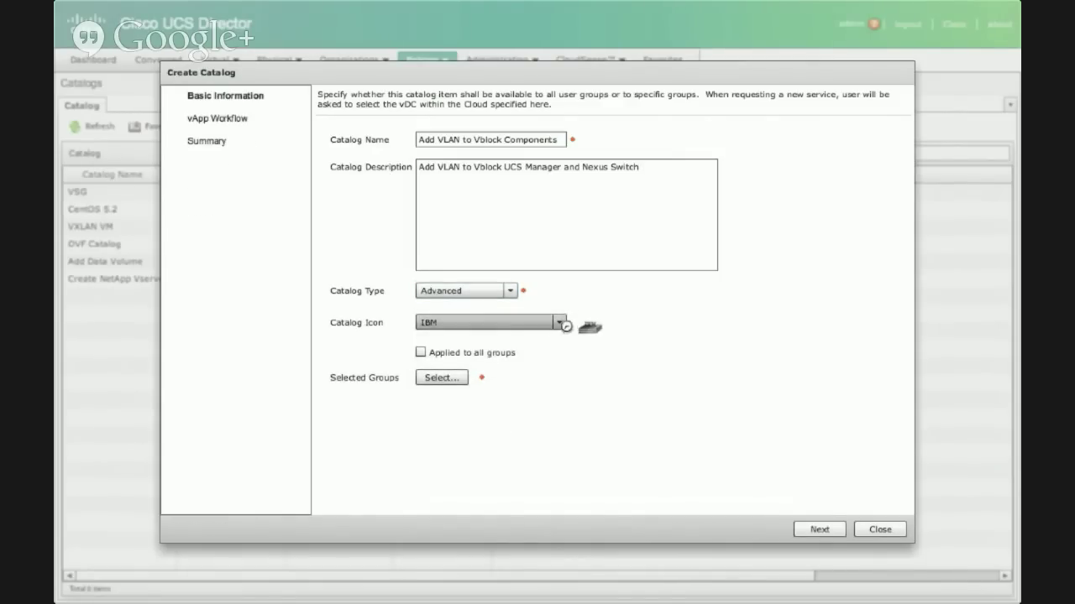
pyautogui.click(560, 323)
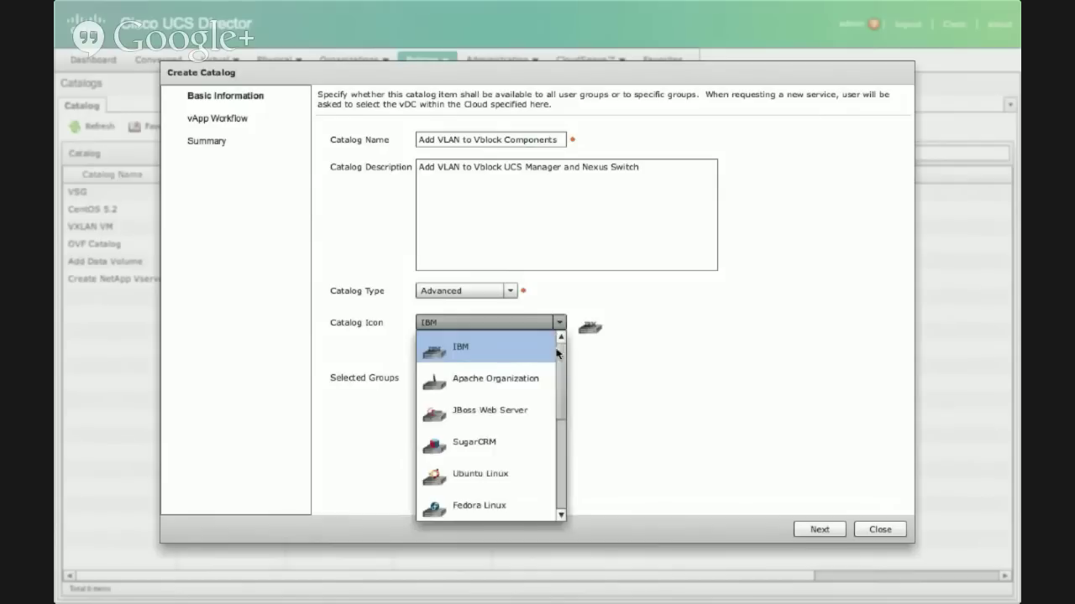
pyautogui.moveTo(560, 358); pyautogui.dragTo(582, 481)
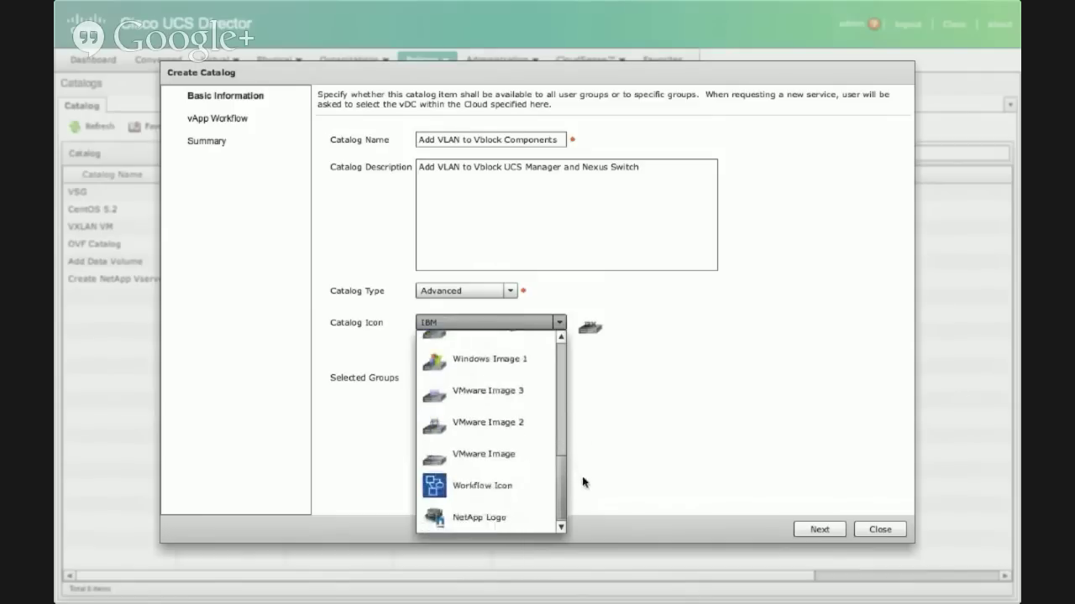
pyautogui.click(476, 499)
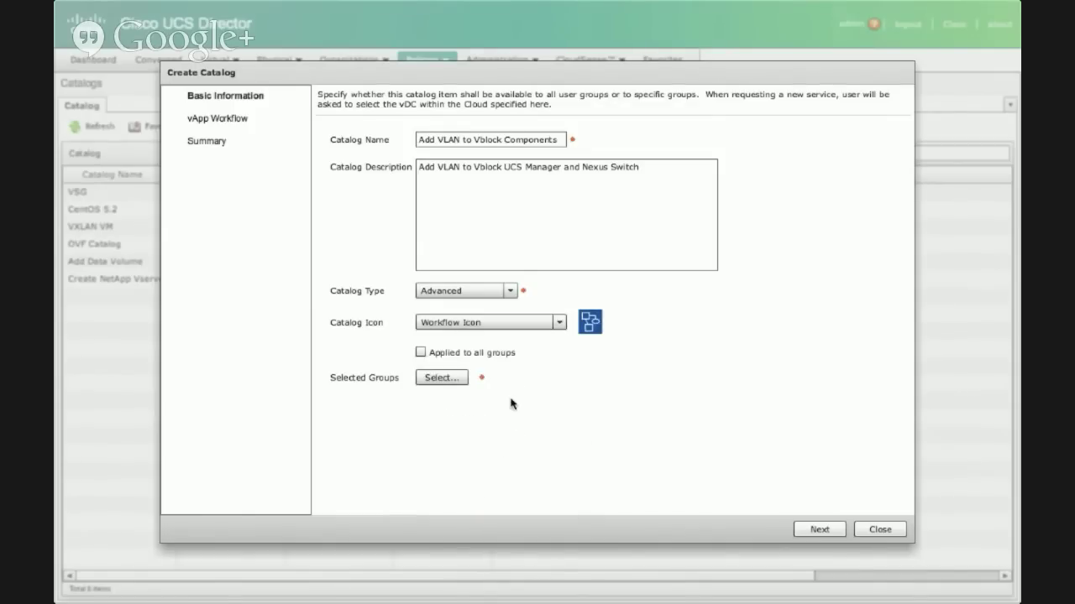
pyautogui.click(421, 353)
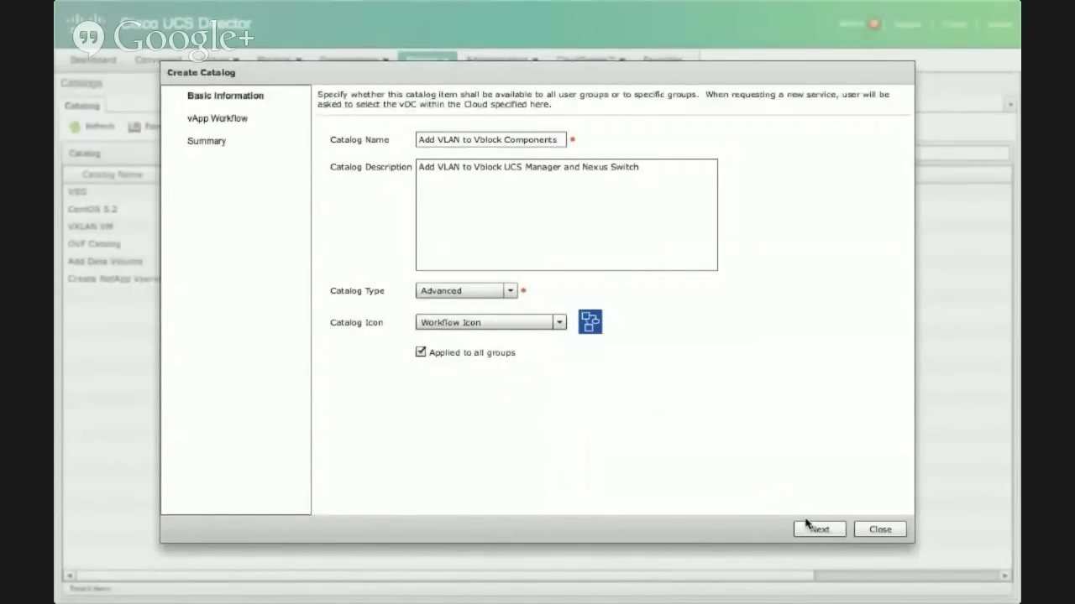
pyautogui.click(818, 528)
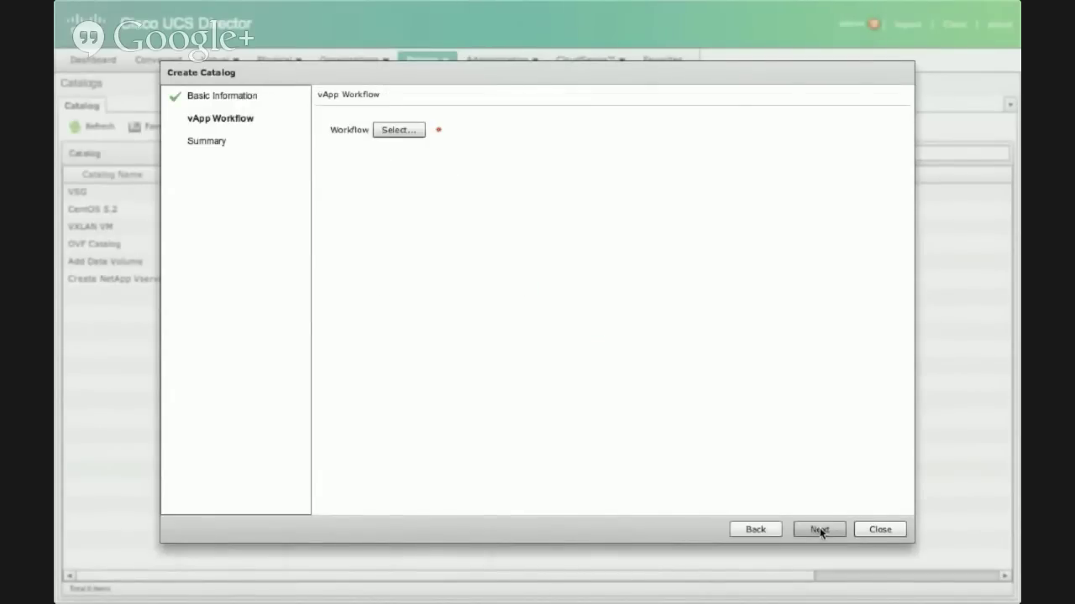
# - Choose workflow 104 Add_VLAN as the catalog's workflow
pyautogui.click(400, 132)
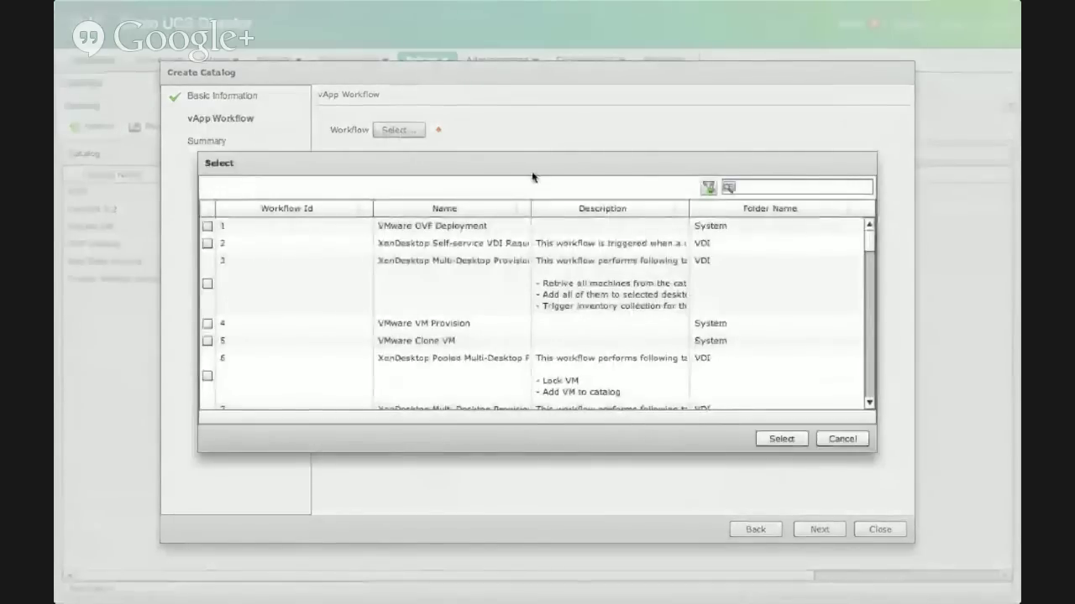
pyautogui.click(737, 187)
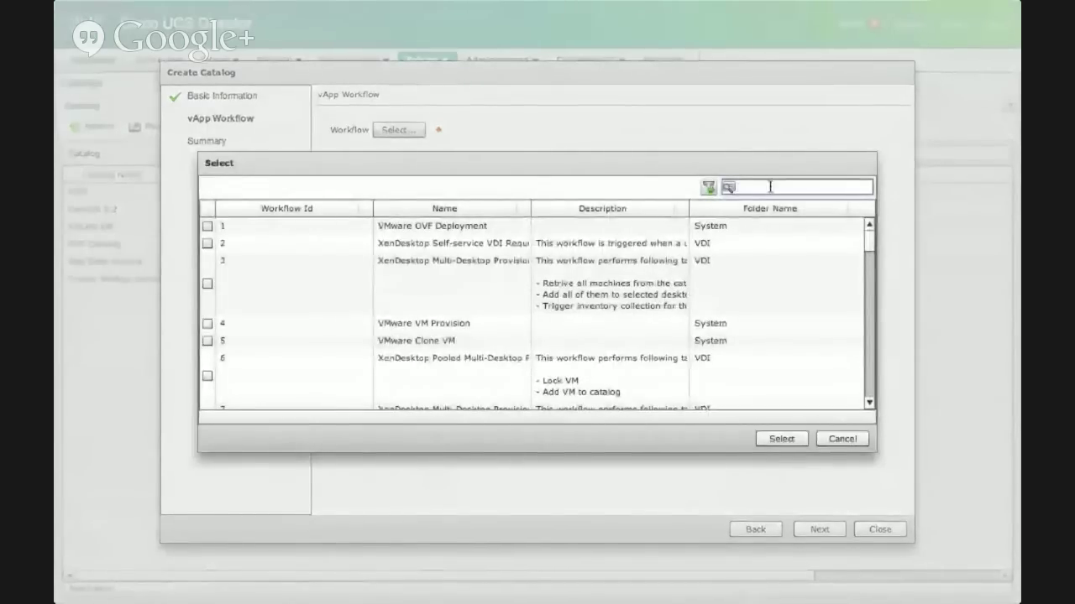
pyautogui.write('Add')
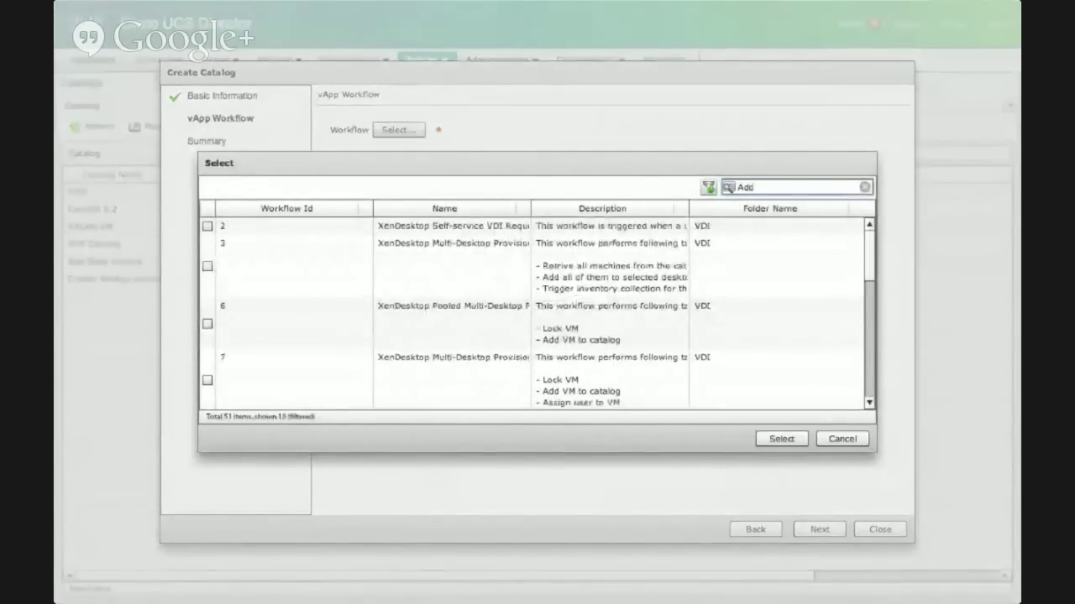
pyautogui.write('_VLAN')
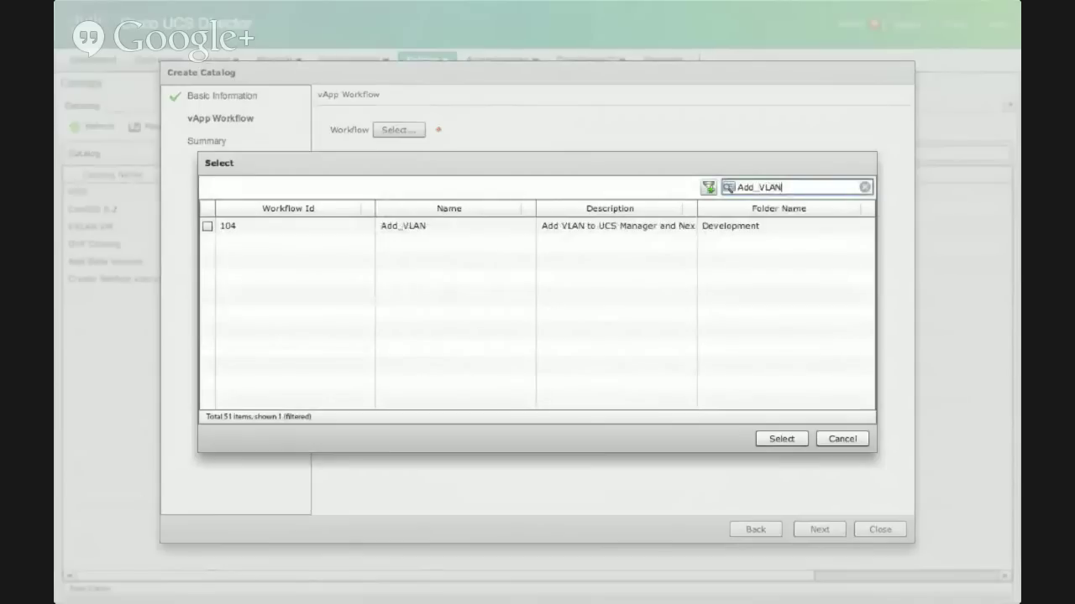
pyautogui.click(206, 226)
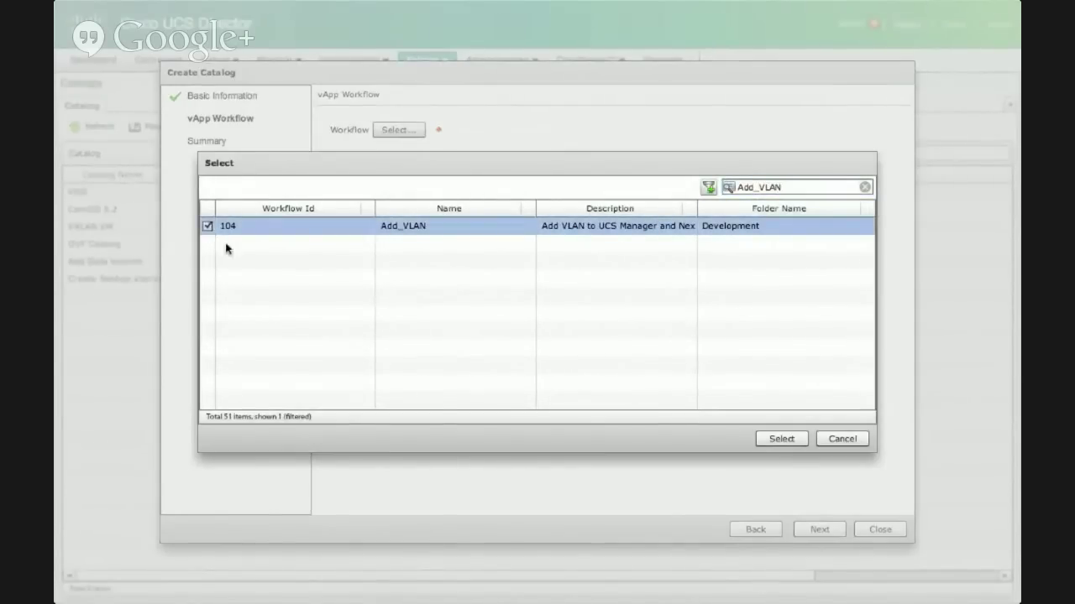
pyautogui.click(781, 439)
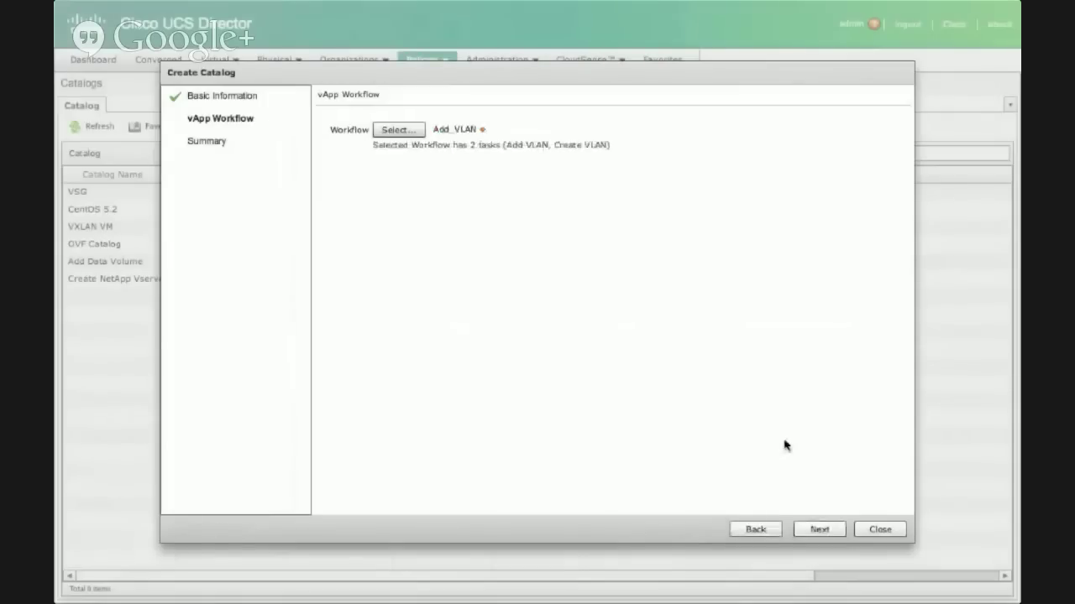
# - Submit the Add VLAN to Vblock Components catalog and log out
pyautogui.click(819, 530)
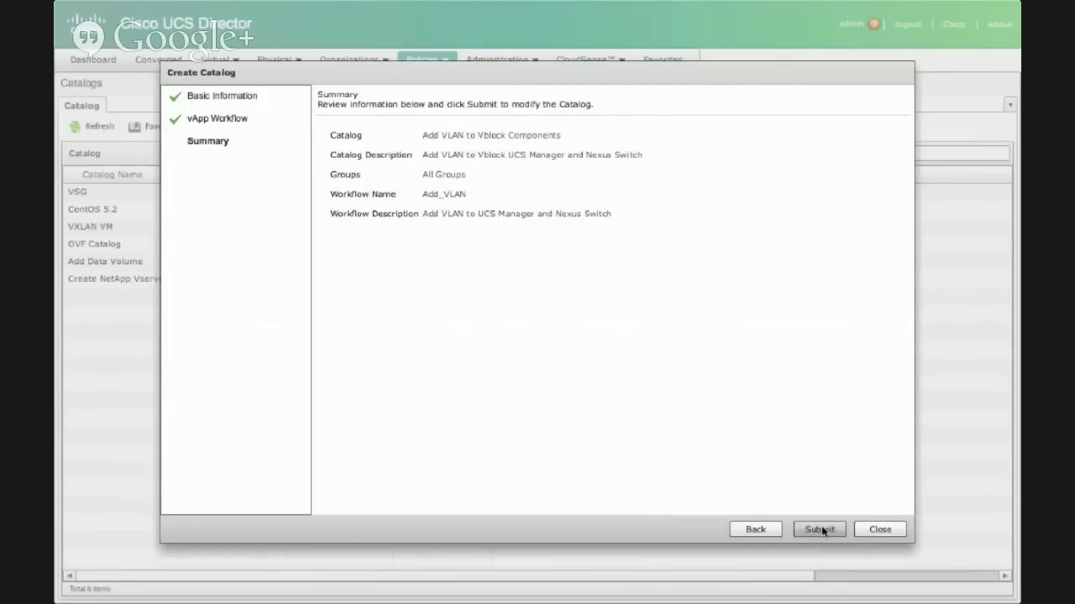
pyautogui.click(820, 530)
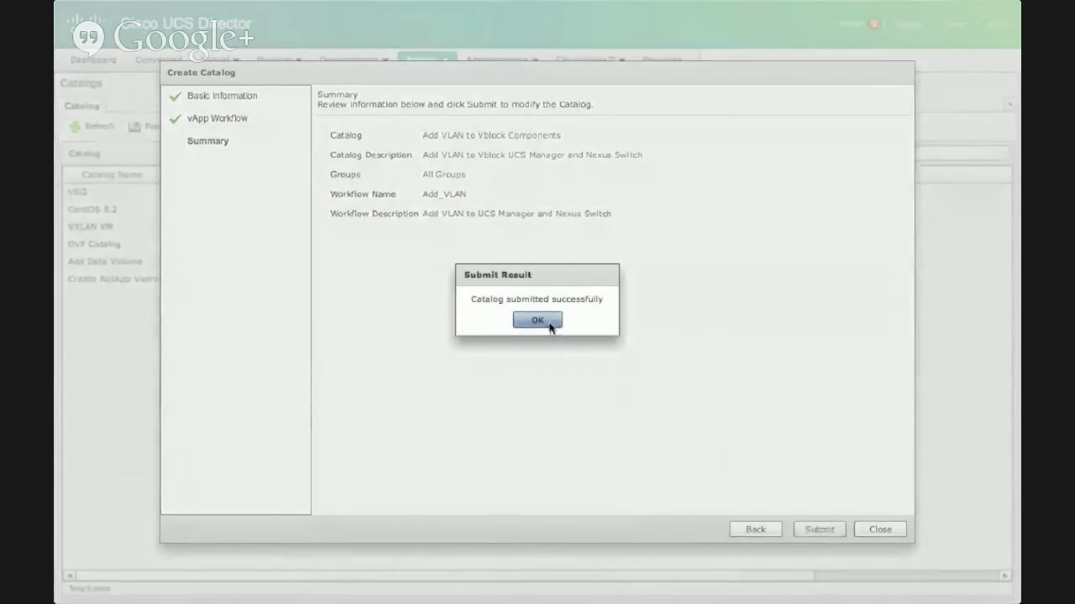
pyautogui.click(537, 321)
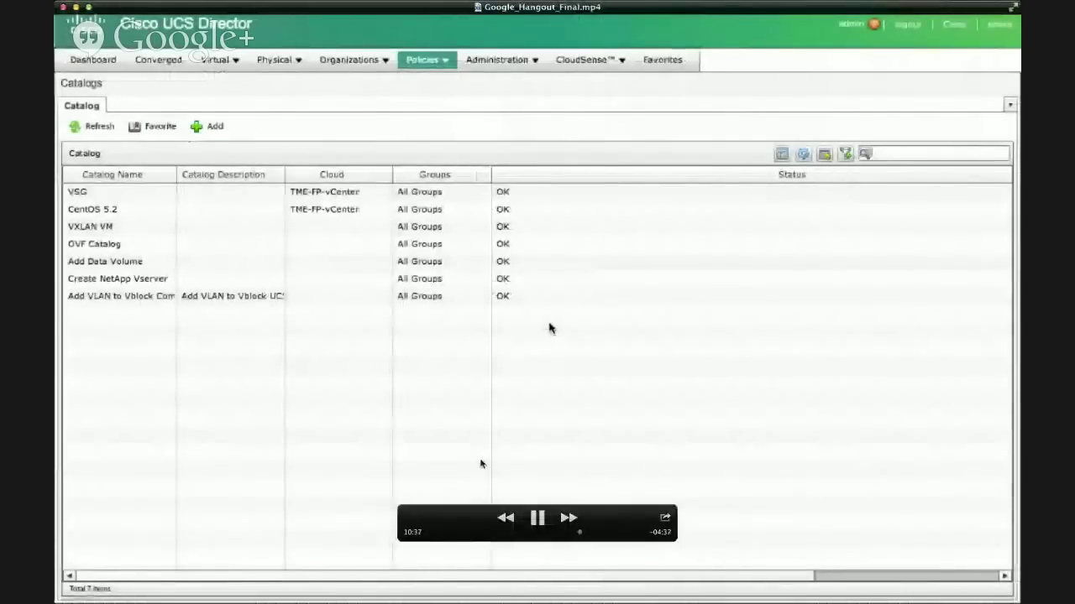
pyautogui.press('space')
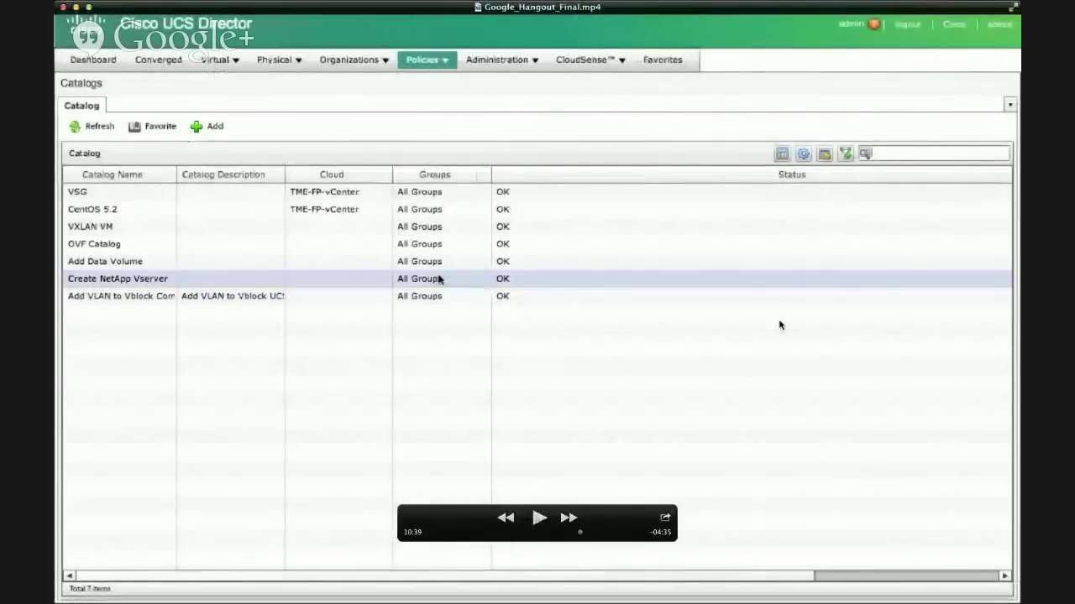
pyautogui.press('space')
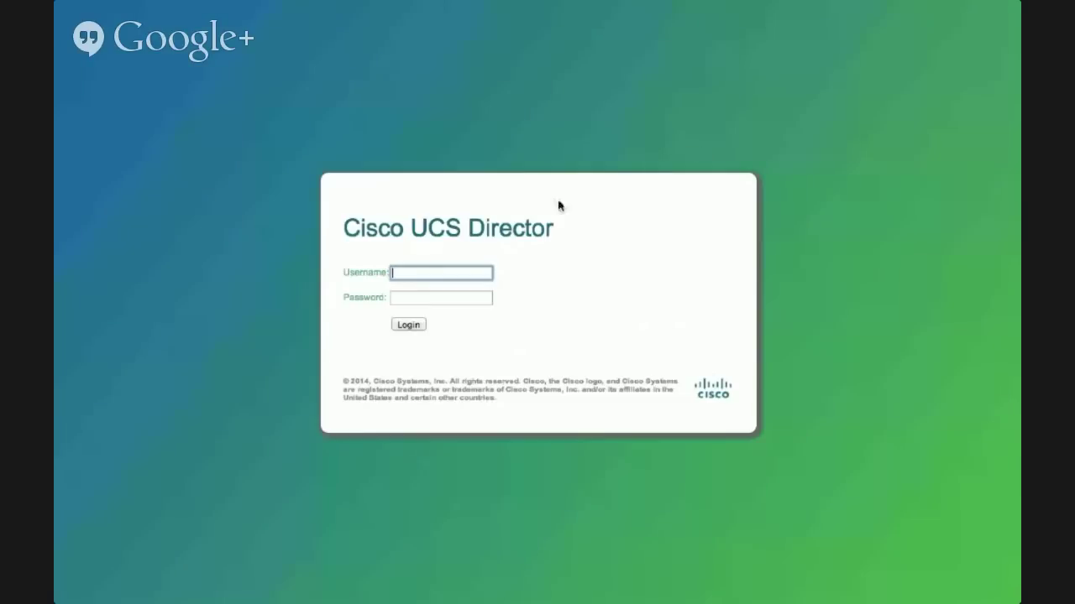
# - Log in with the end user's username and password
pyautogui.click(434, 268)
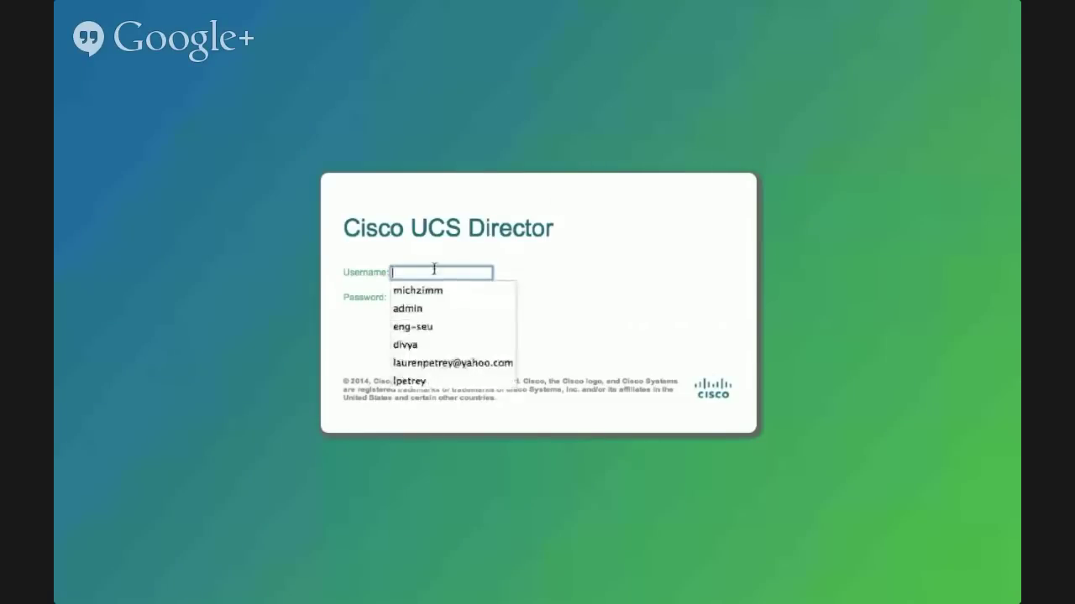
pyautogui.press('Tab')
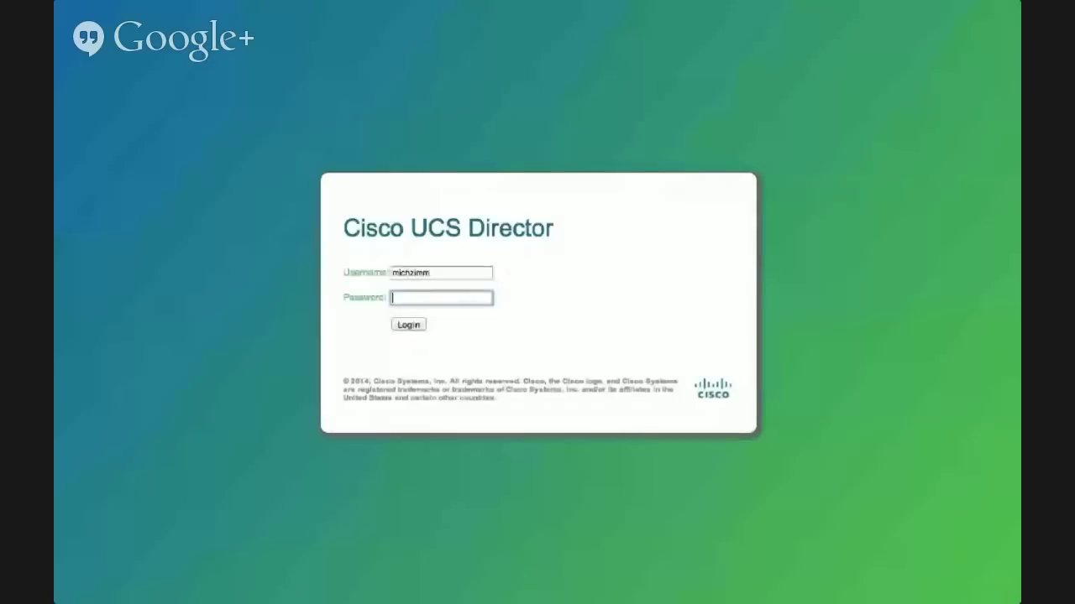
pyautogui.write('********')
pyautogui.click(409, 325)
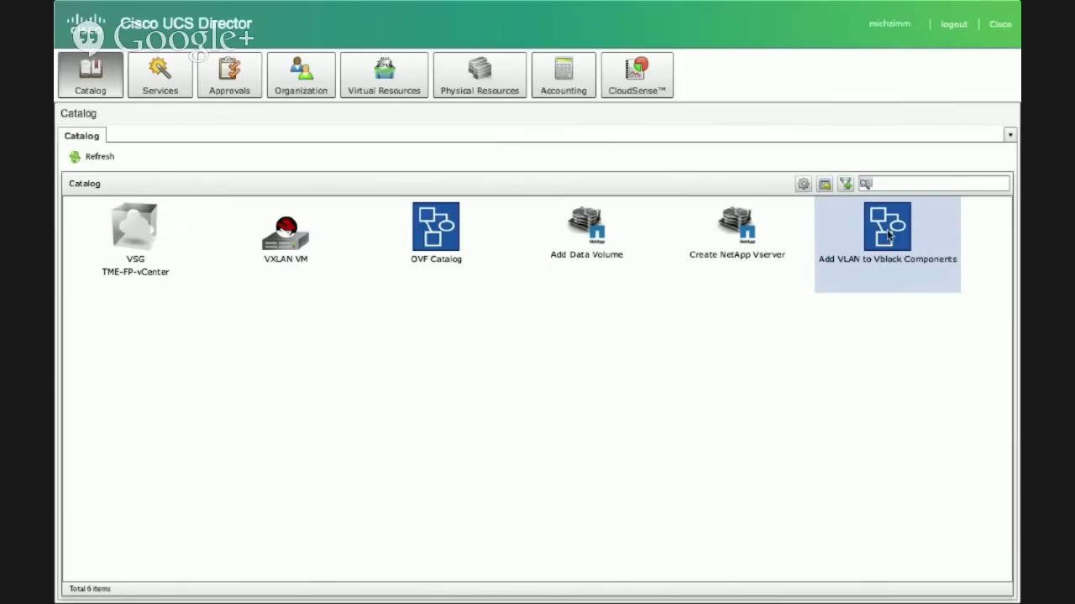
# - Start a service request for the Add VLAN to Vblock Components catalog item
pyautogui.click(888, 235)
pyautogui.doubleClick(888, 235)
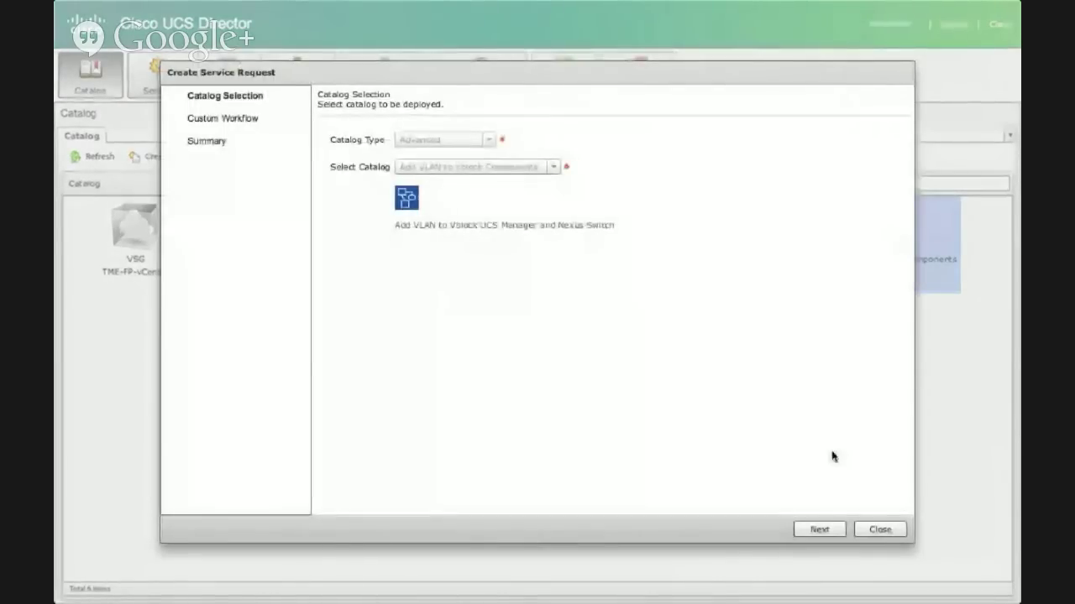
pyautogui.click(823, 527)
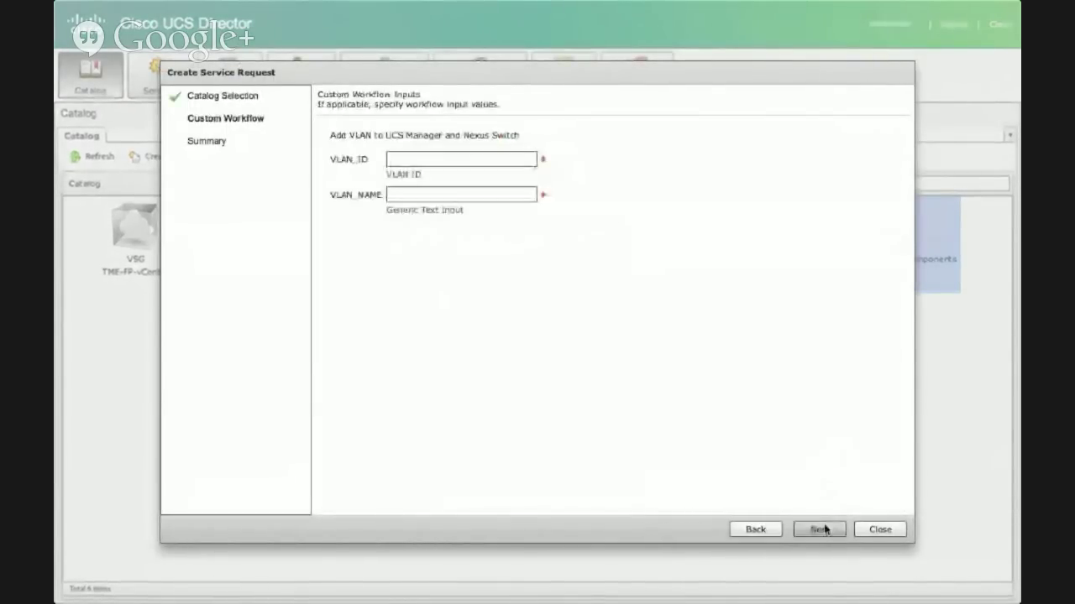
# - Enter VLAN ID 3002 and name VLAN_3002, then submit the request
pyautogui.click(501, 159)
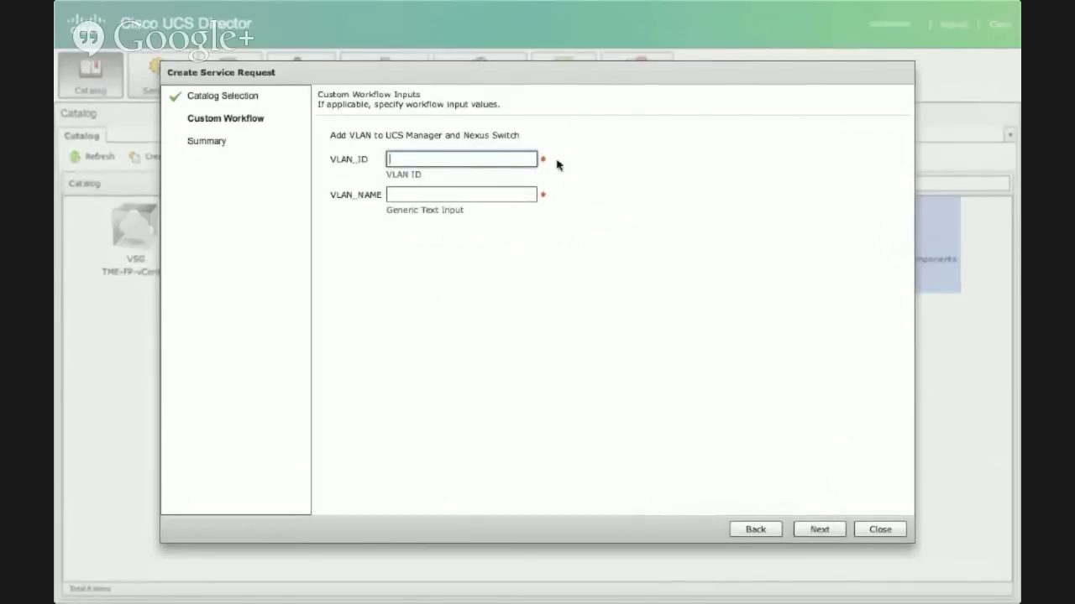
pyautogui.write('3002')
pyautogui.press('Tab')
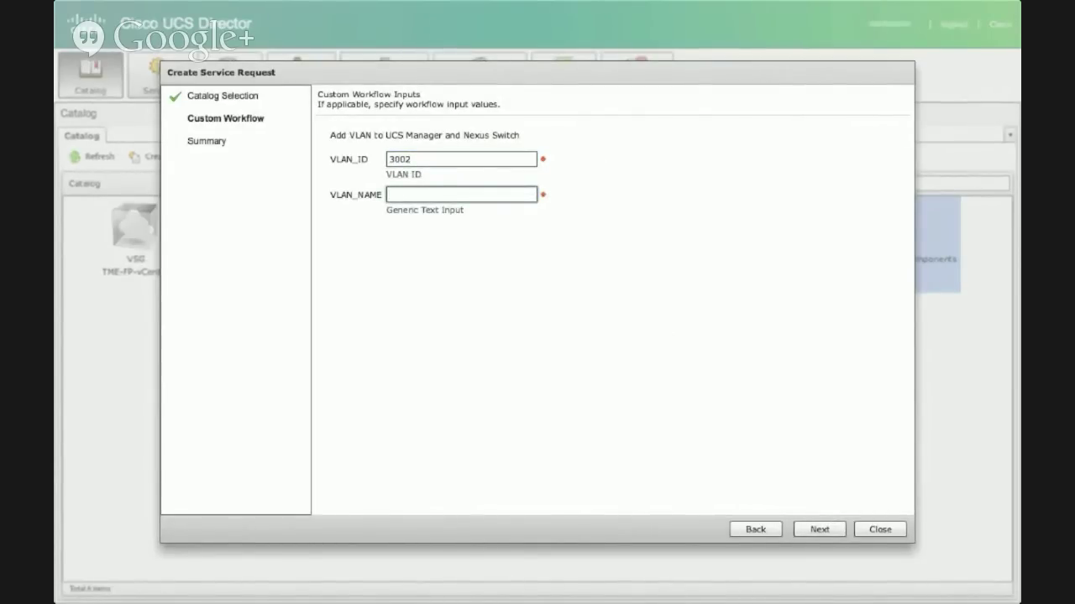
pyautogui.write('VLAN_3002')
pyautogui.click(821, 530)
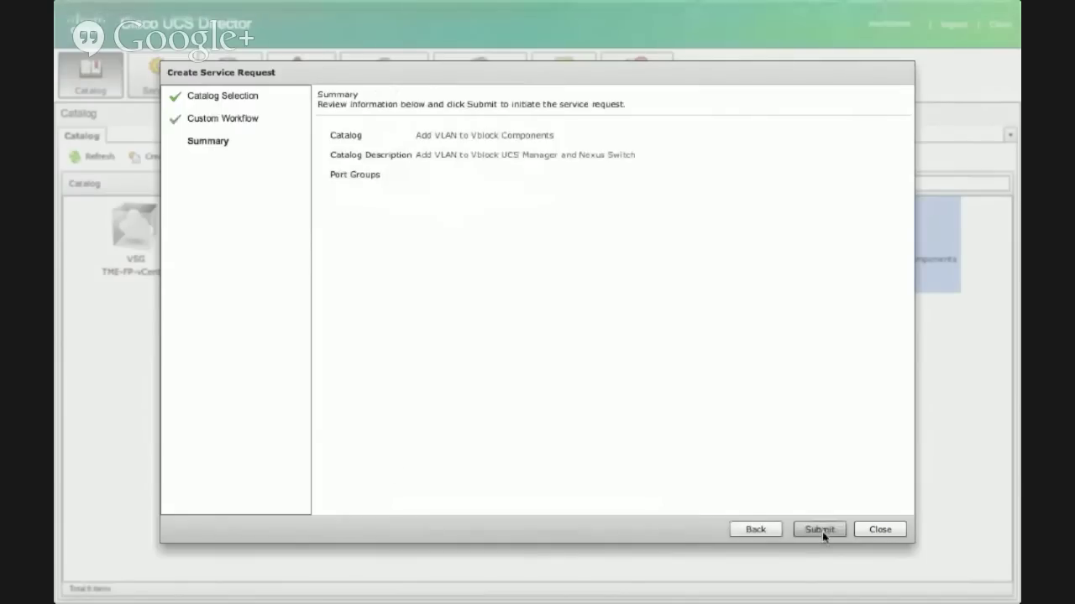
pyautogui.click(820, 531)
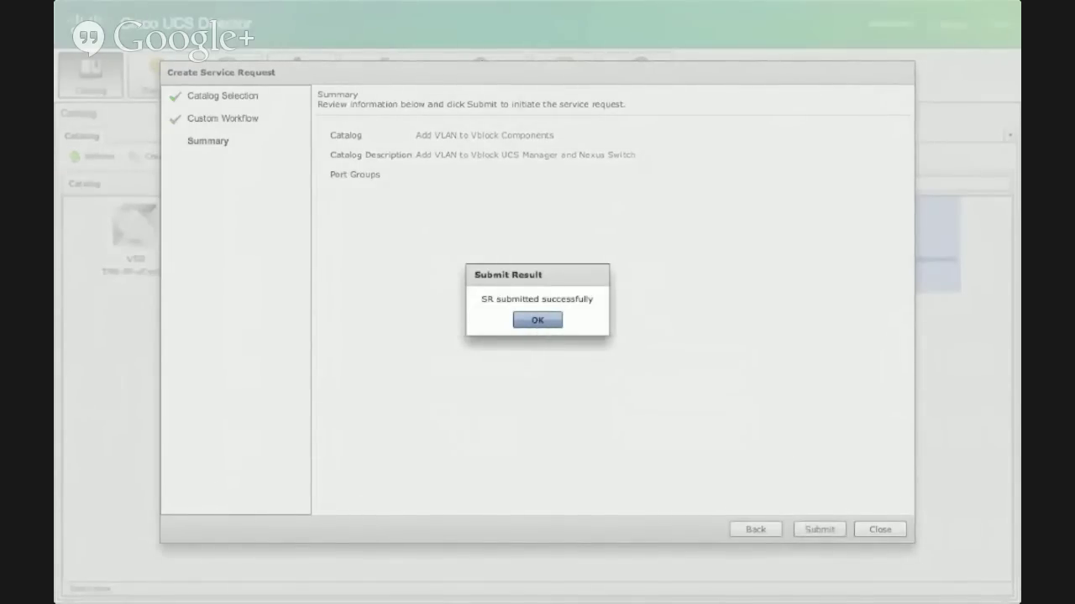
pyautogui.click(537, 321)
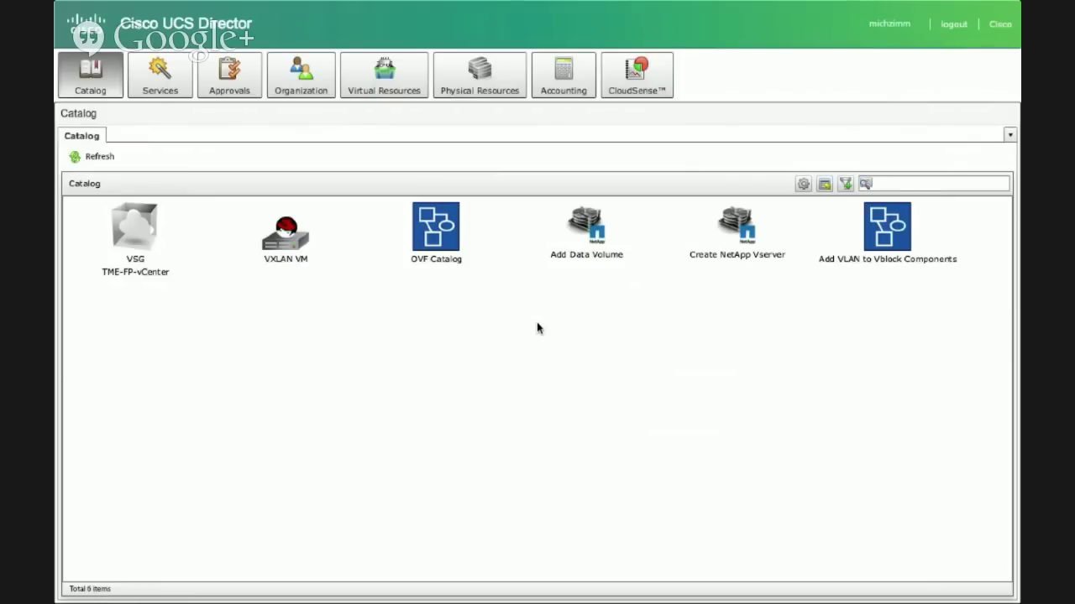
# - Show the Service Requests list with Add_VLAN request 165 In Progress
pyautogui.moveTo(319, 595)
pyautogui.click(436, 270)
pyautogui.click(168, 90)
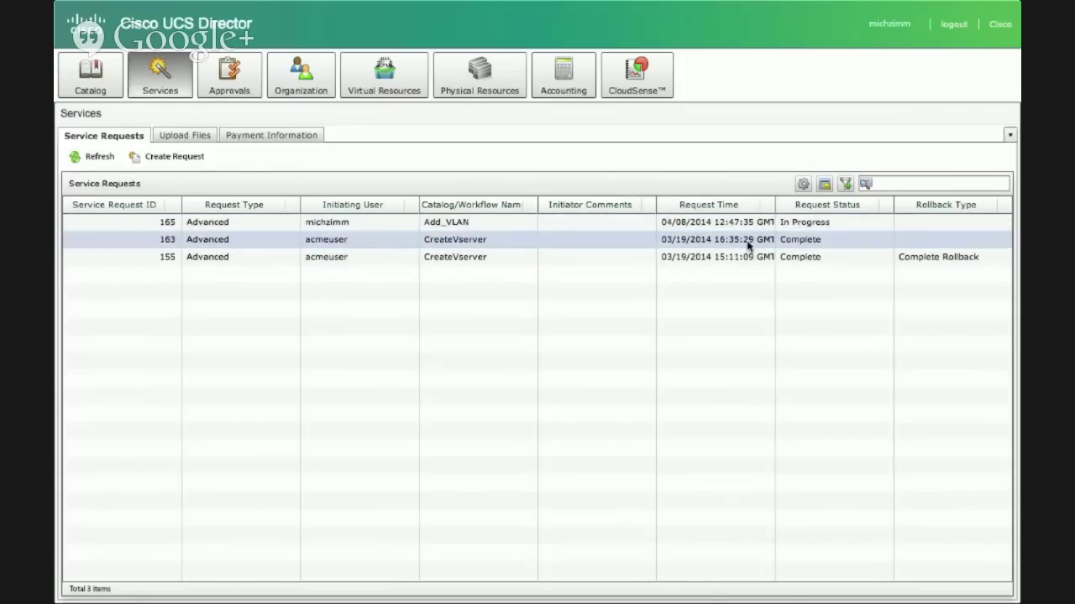
# - Refresh request 165's status until Add_VLAN completes, then refresh the Service Requests list
pyautogui.doubleClick(475, 225)
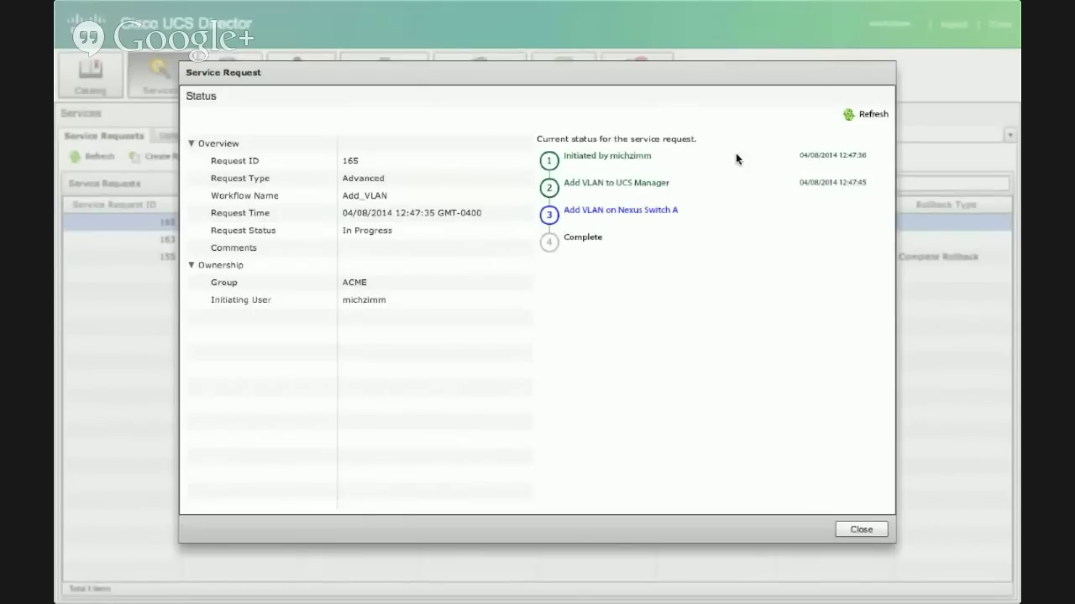
pyautogui.click(874, 115)
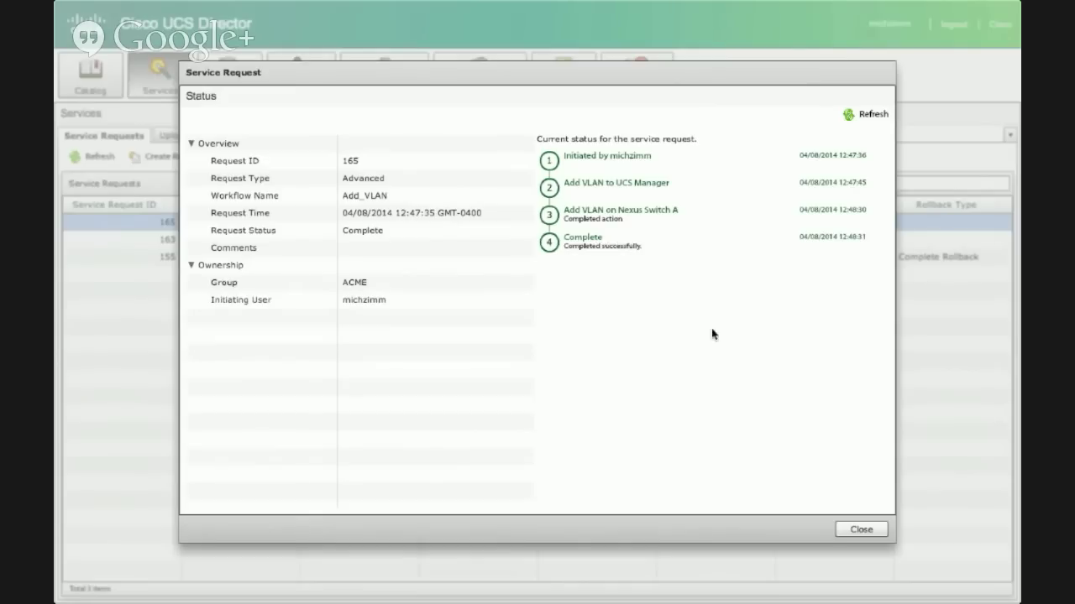
pyautogui.click(860, 529)
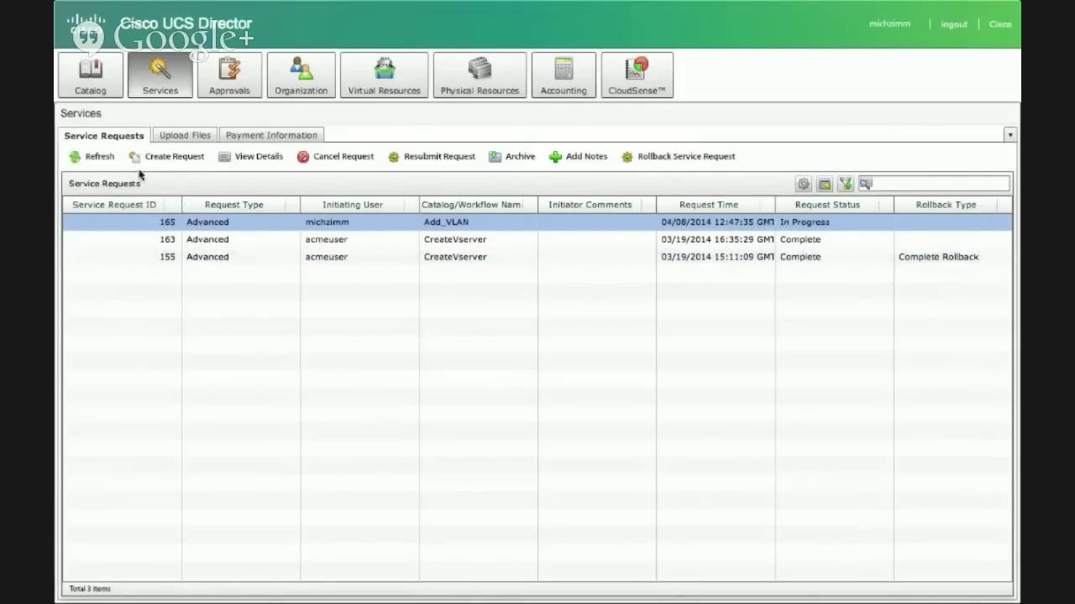
pyautogui.click(109, 159)
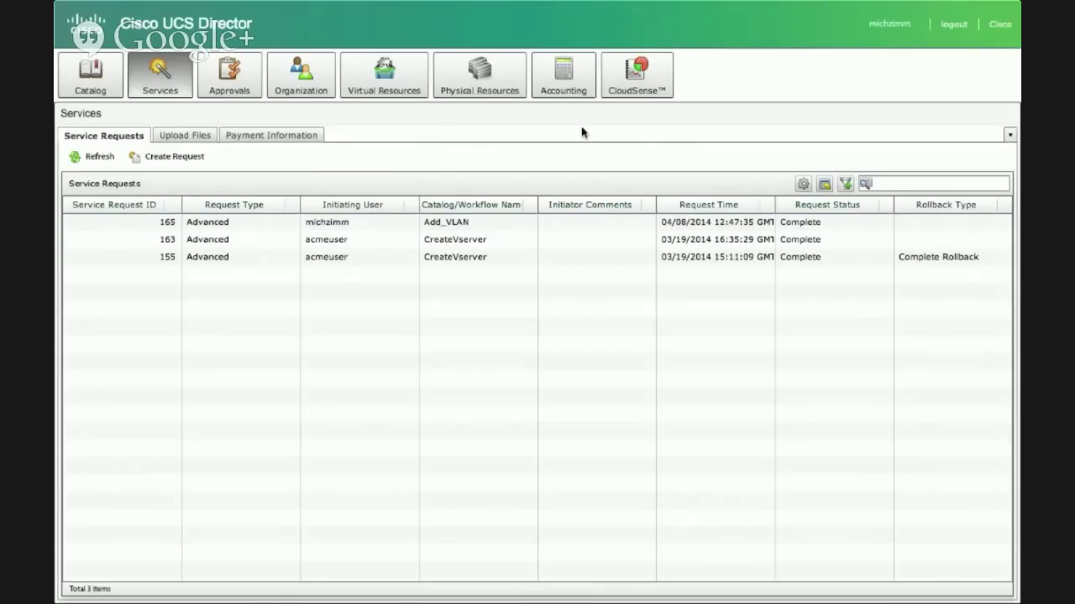
# - Log out of the end-user session and log back in as administrator
pyautogui.click(954, 25)
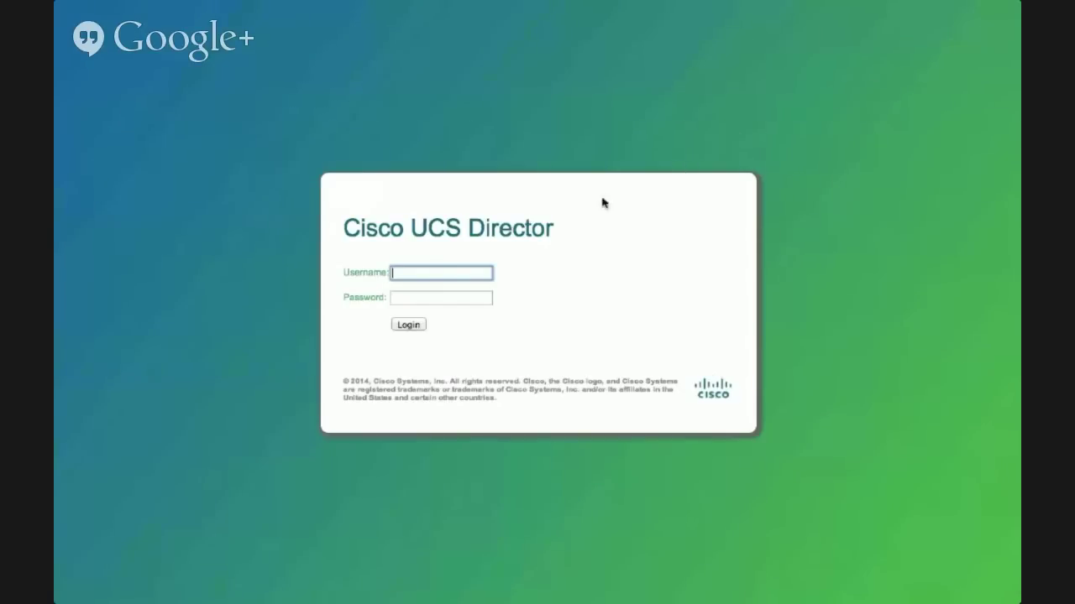
pyautogui.click(473, 270)
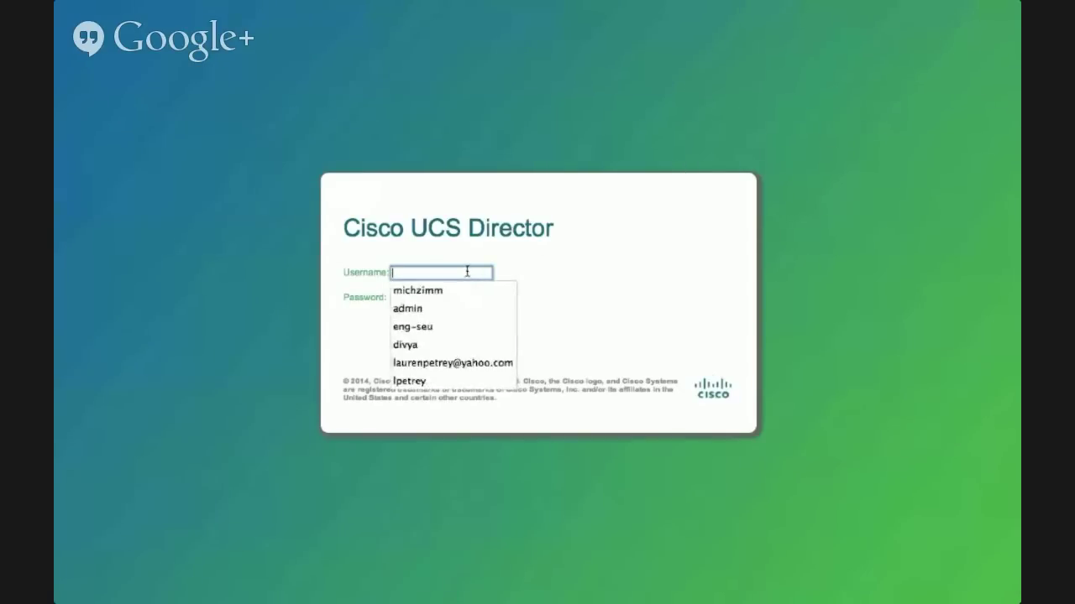
pyautogui.write('admin')
pyautogui.press('Tab')
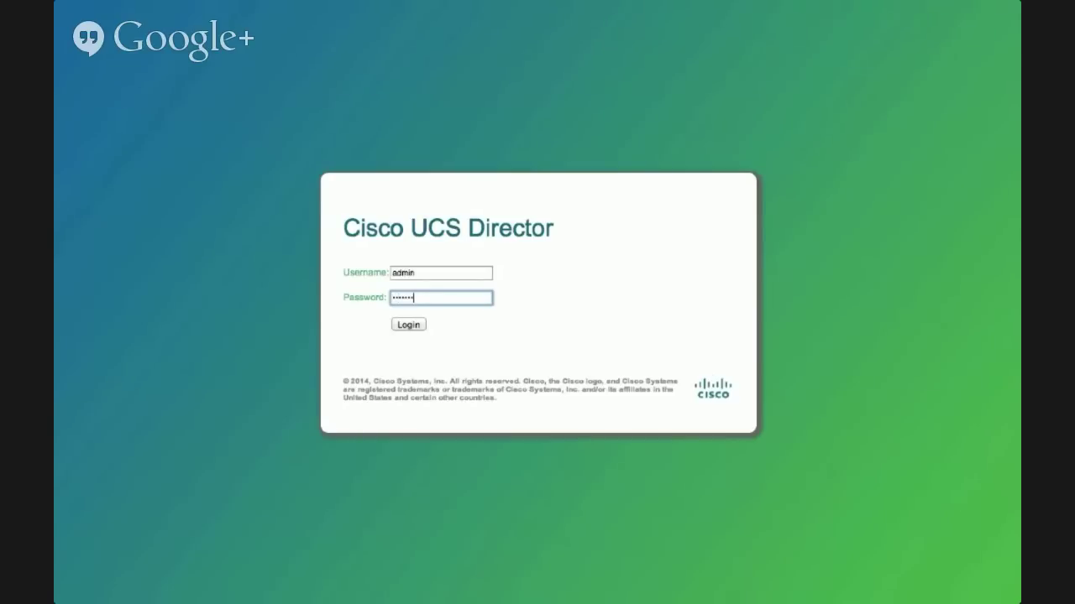
pyautogui.press('Return')
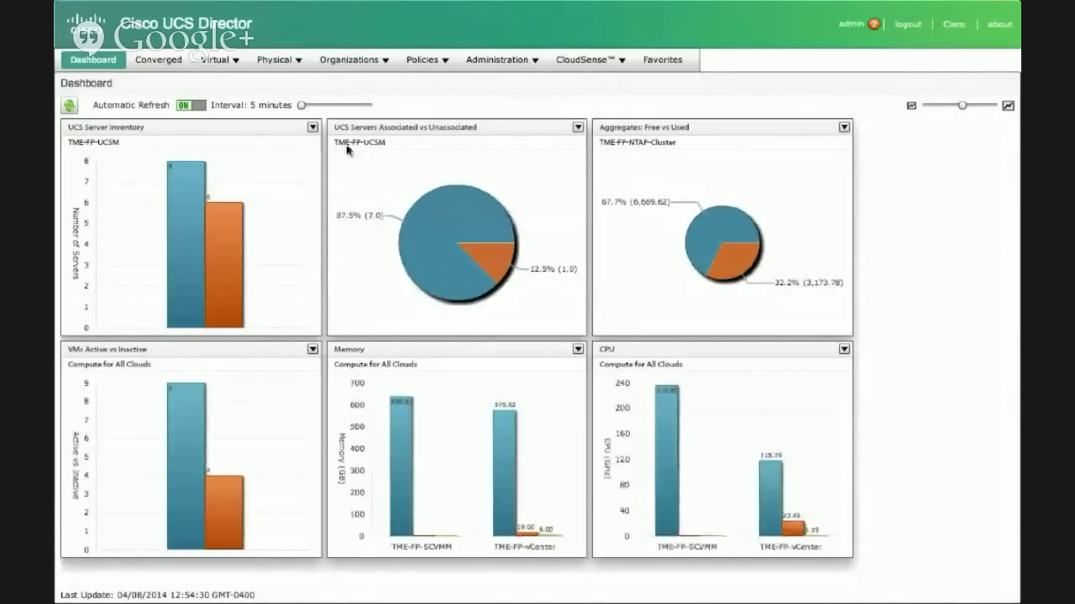
pyautogui.click(360, 64)
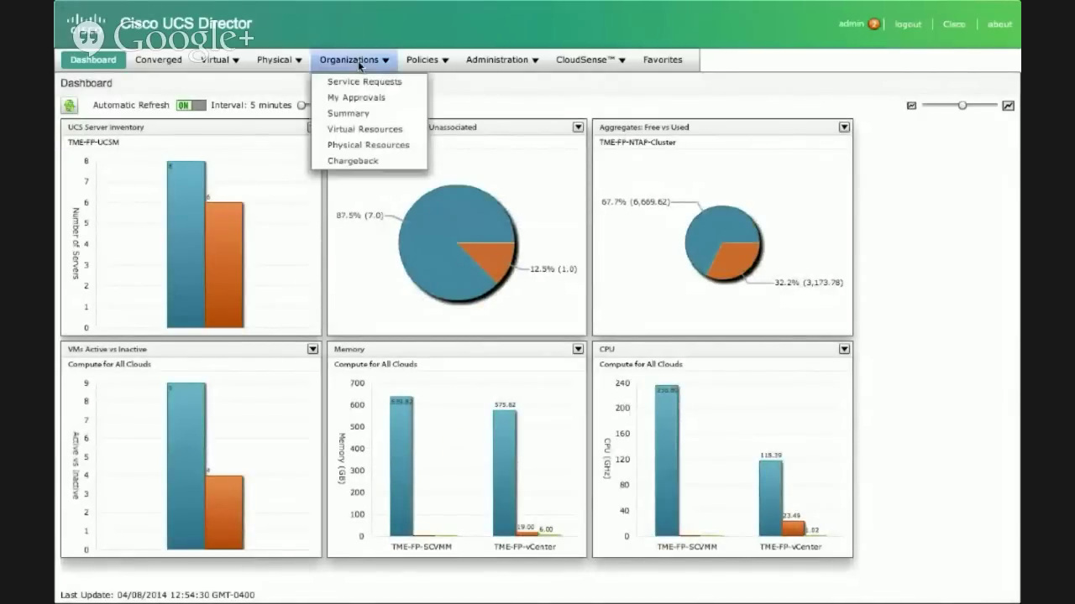
# - Open request 165's details from the All User Groups Service Requests list
pyautogui.click(359, 82)
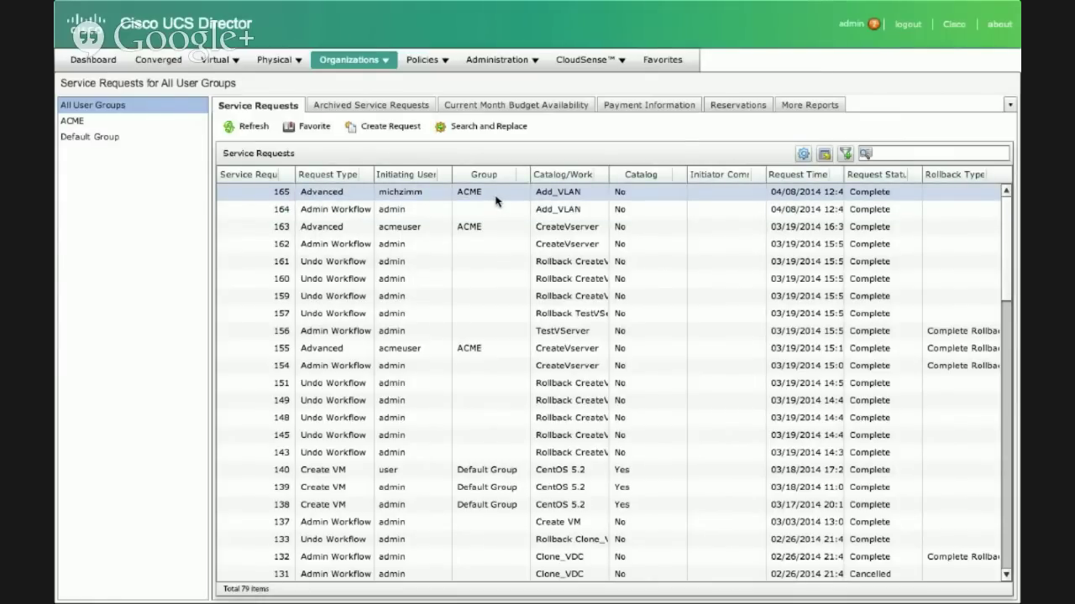
pyautogui.doubleClick(414, 194)
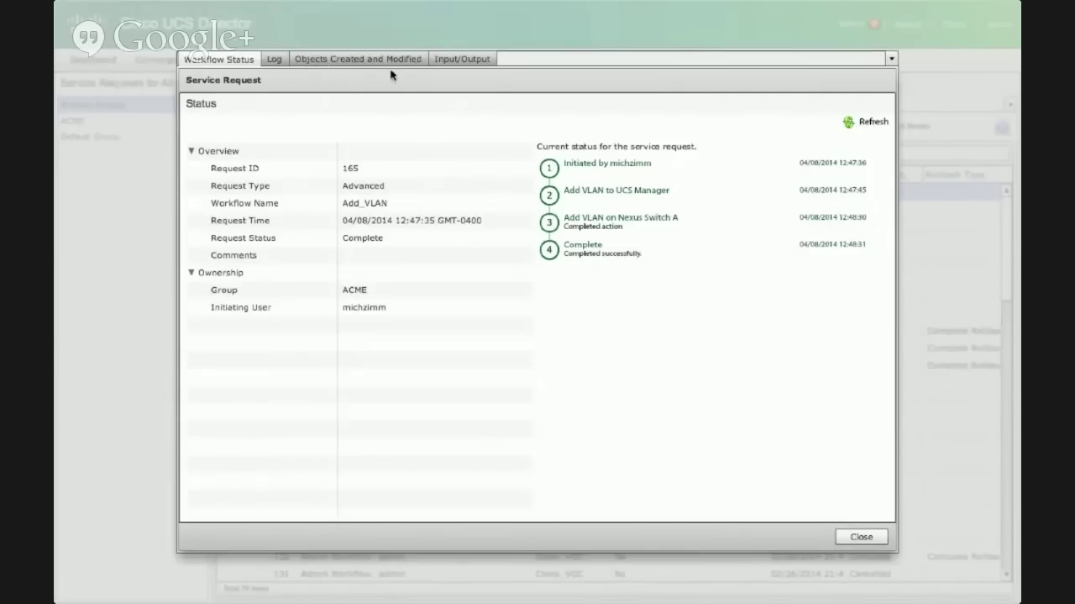
# - Review request 165's execution log and the objects it created
pyautogui.click(276, 60)
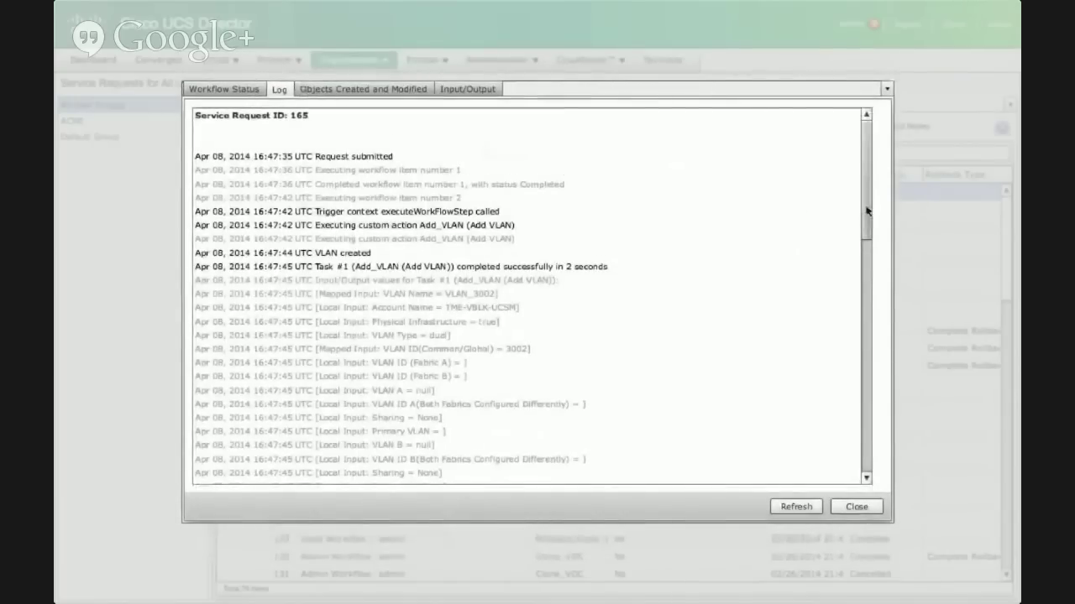
pyautogui.moveTo(868, 209); pyautogui.dragTo(844, 202)
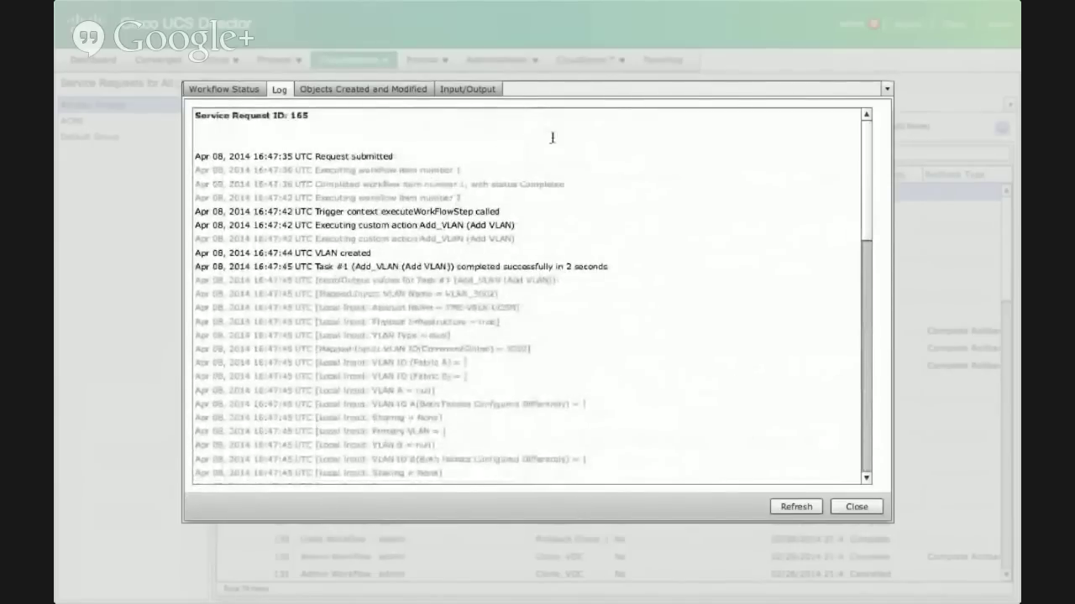
pyautogui.click(404, 89)
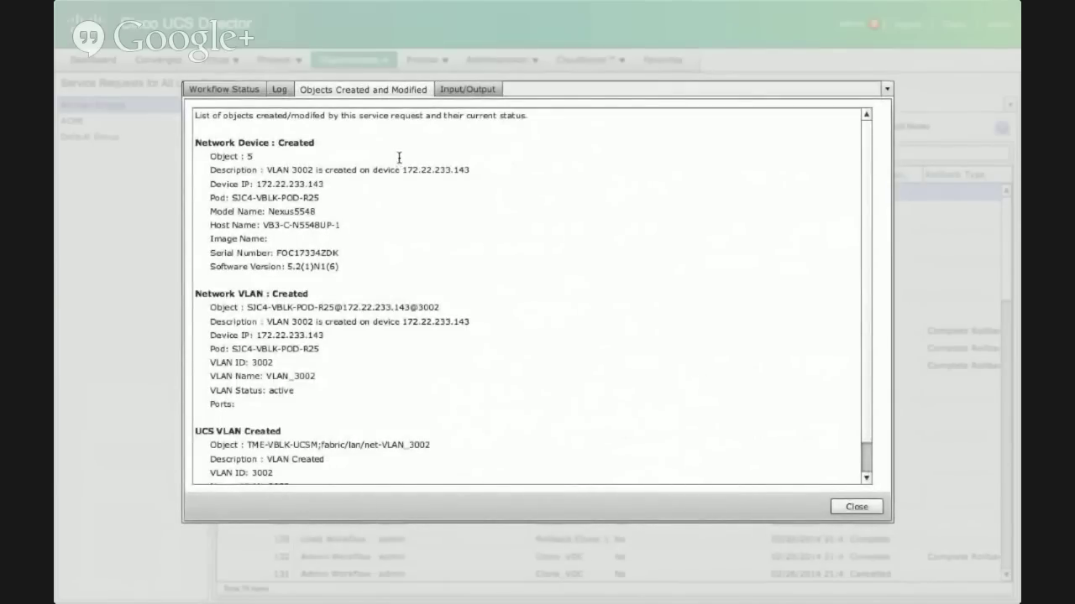
# - Check the Add VLAN and Create VLAN inputs and outputs for VLAN 3002, then close
pyautogui.click(465, 91)
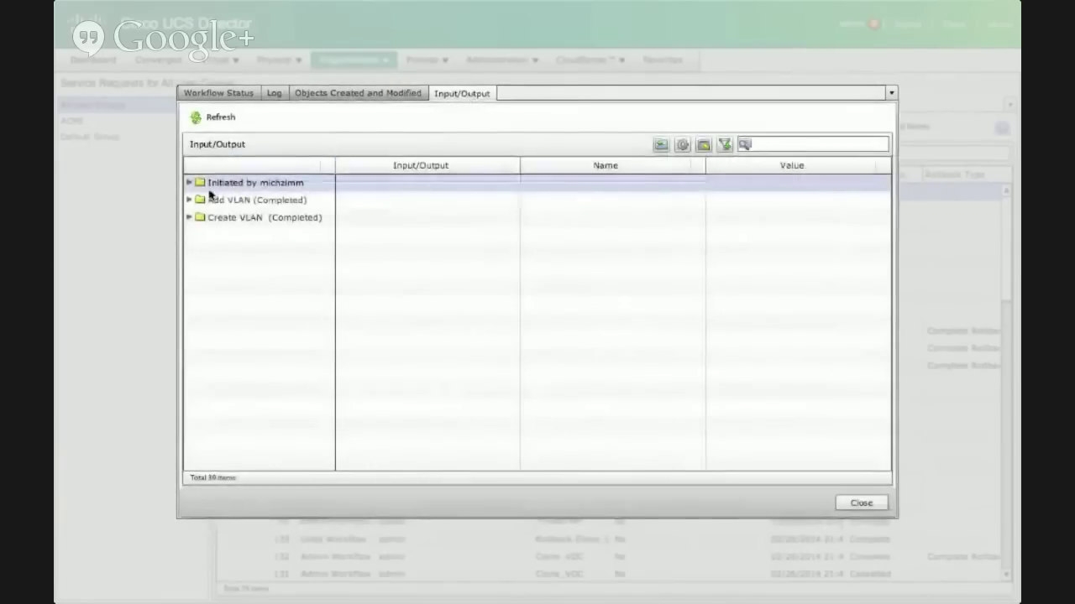
pyautogui.click(190, 201)
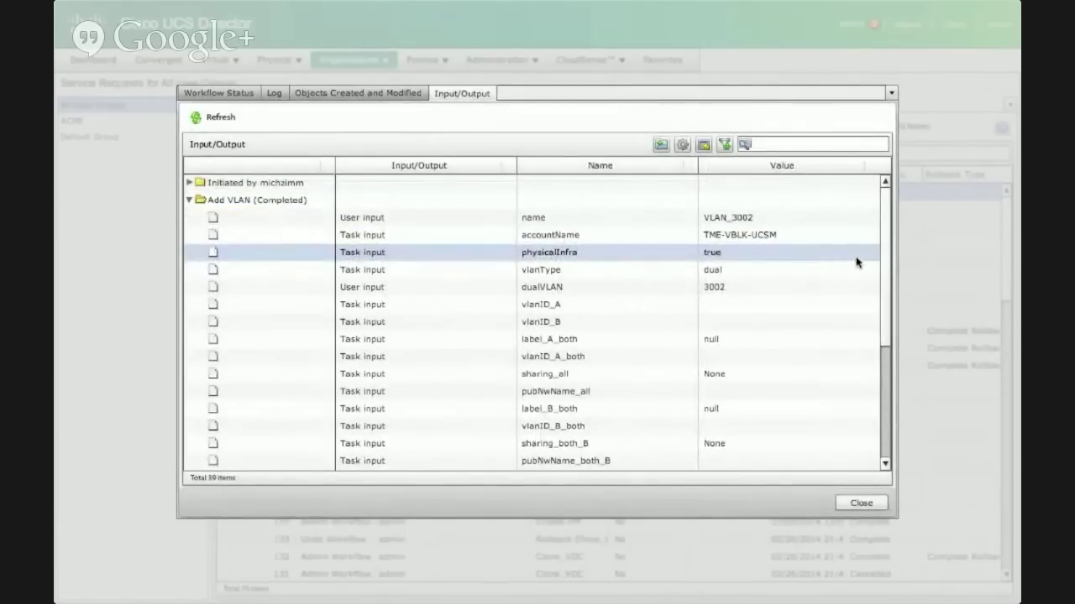
pyautogui.scroll(-1, 890, 269)
pyautogui.moveTo(892, 269); pyautogui.dragTo(901, 362)
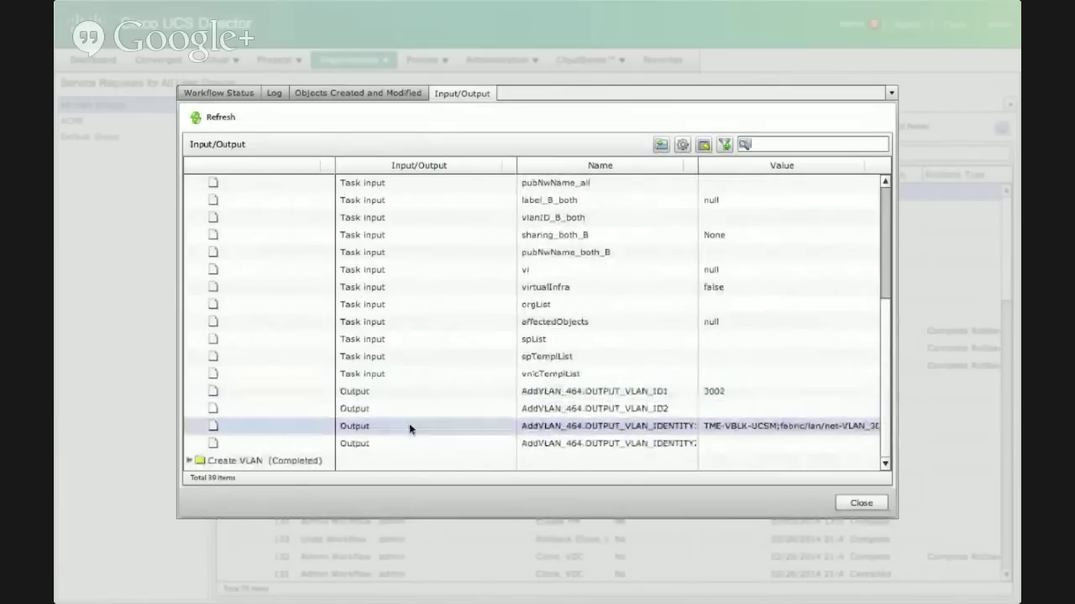
pyautogui.click(190, 460)
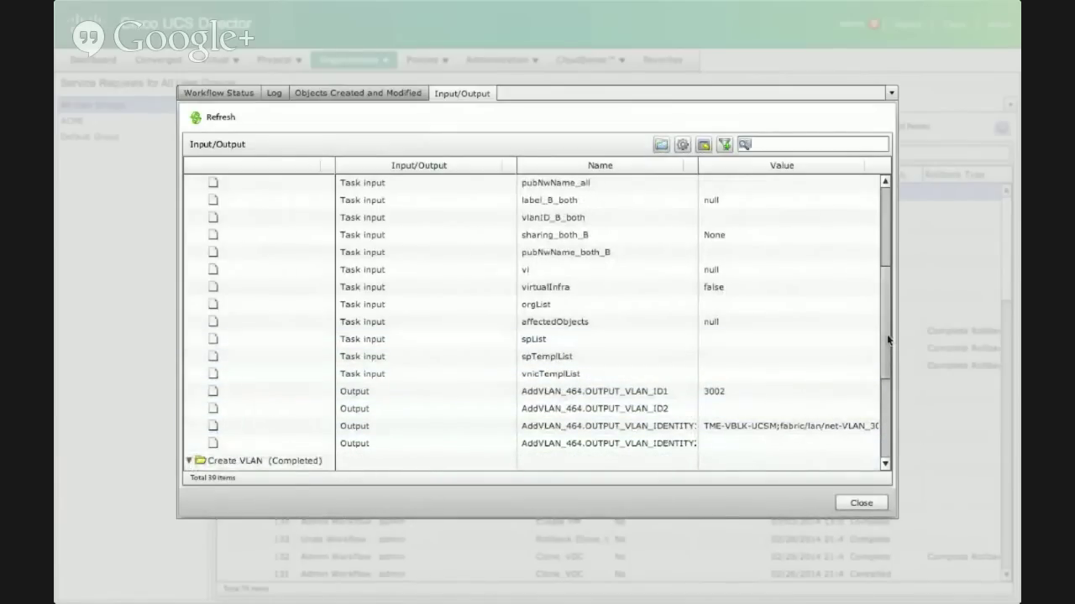
pyautogui.moveTo(887, 336); pyautogui.dragTo(894, 417)
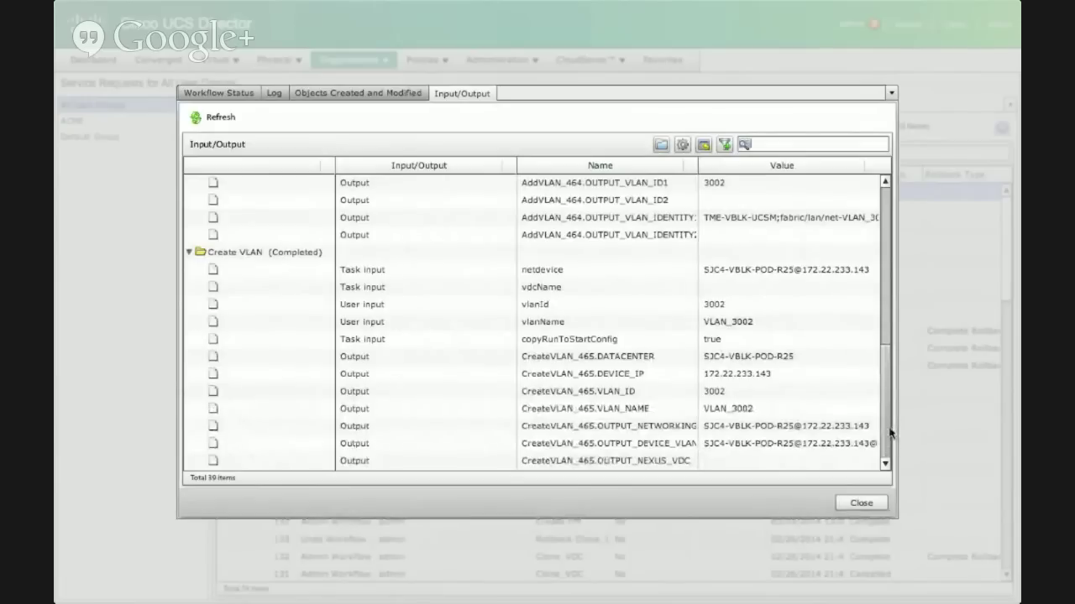
pyautogui.click(860, 503)
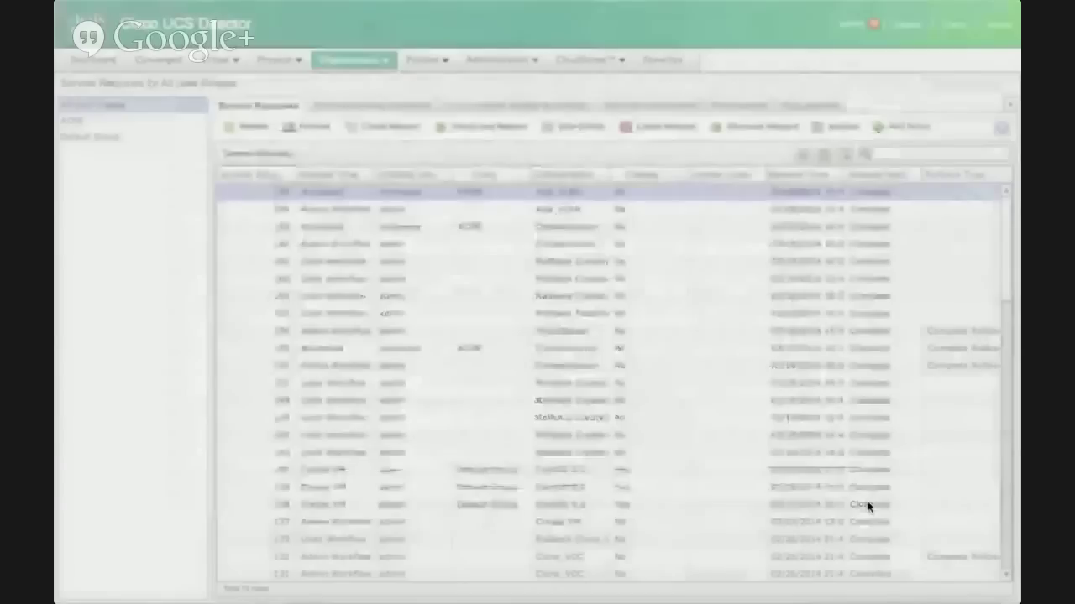
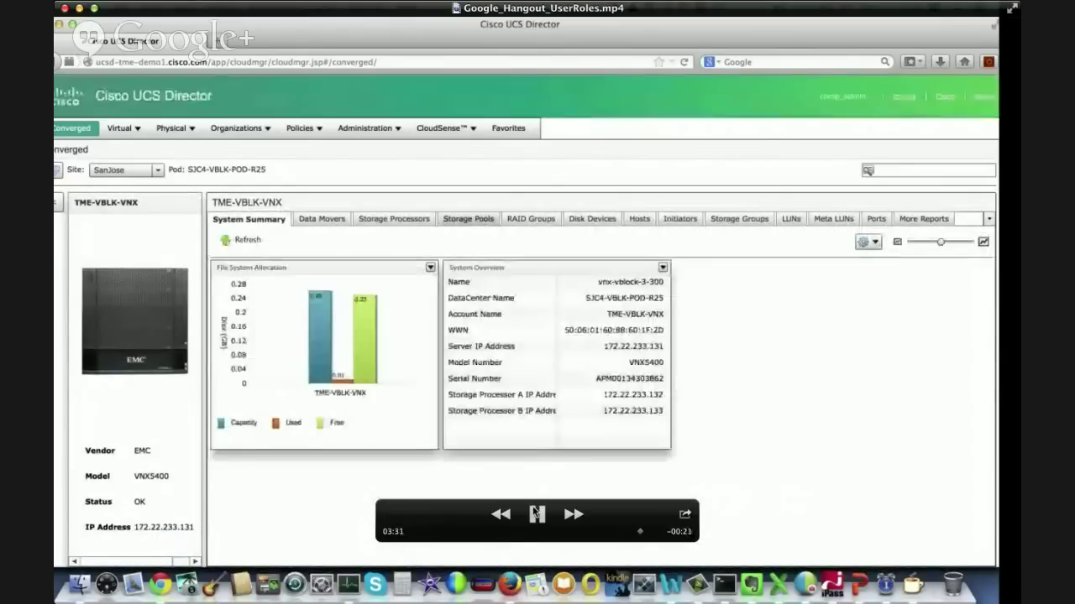
# - Show the storage pools of the TME-VBLK-VNX array
pyautogui.click(469, 219)
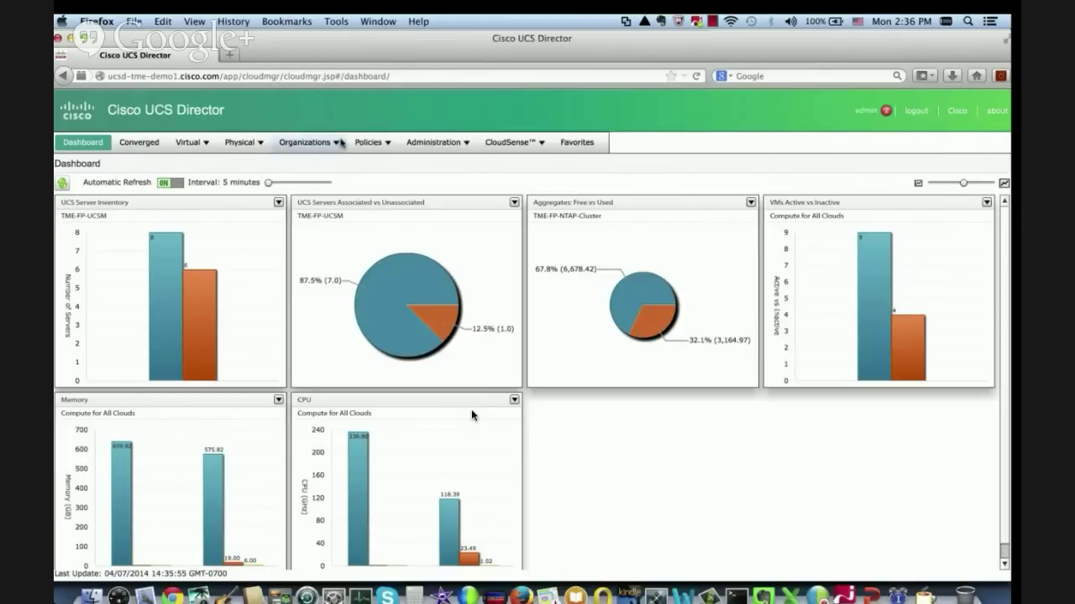
# - Generate the saved admin VM Activity Report By Group as HTML from CloudSense Reports
pyautogui.click(484, 147)
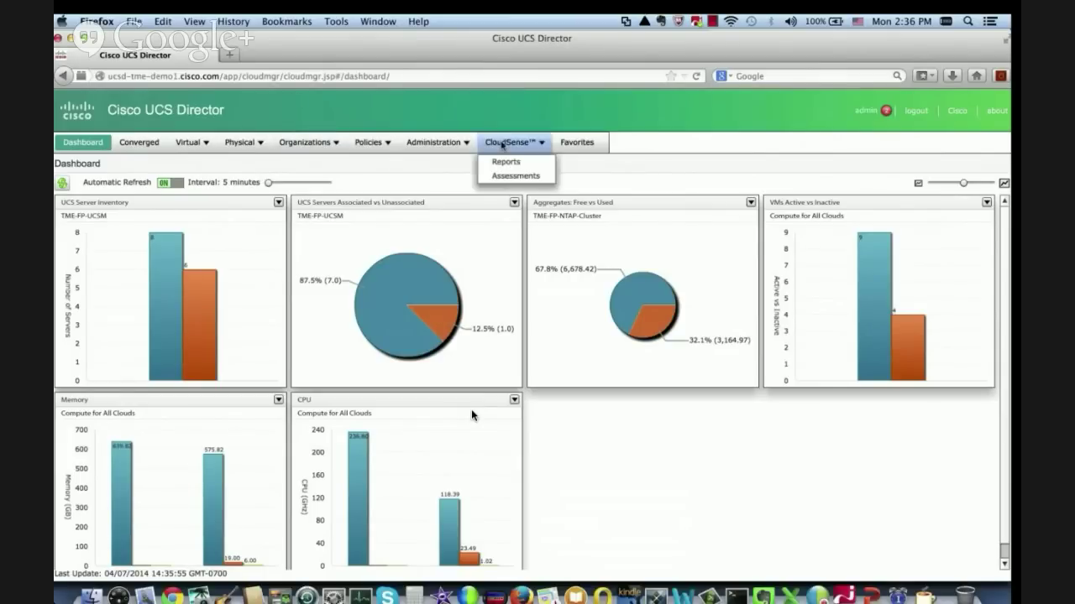
pyautogui.click(506, 164)
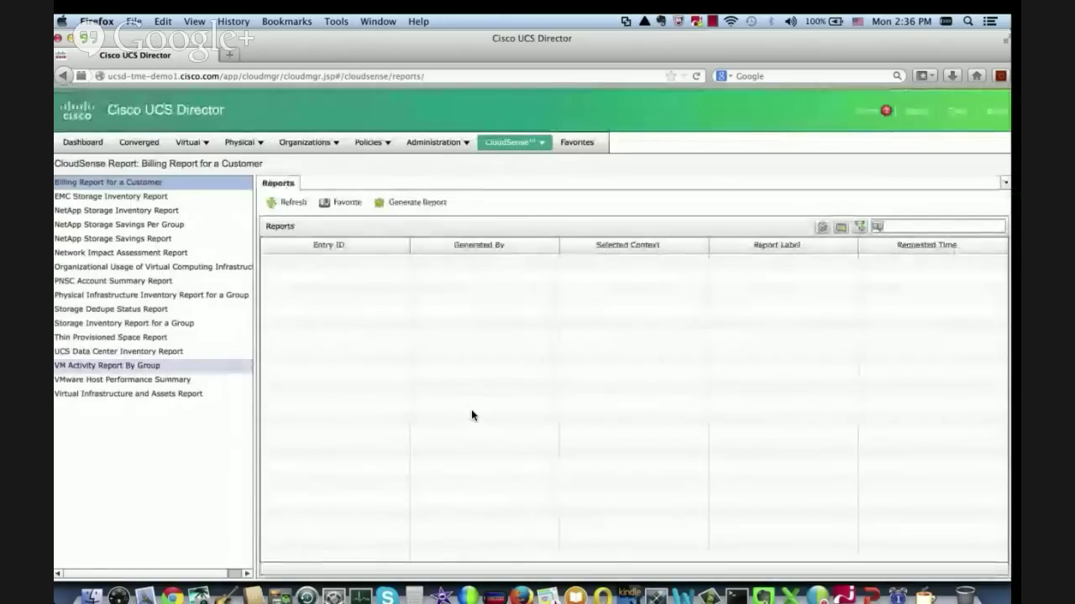
pyautogui.click(233, 365)
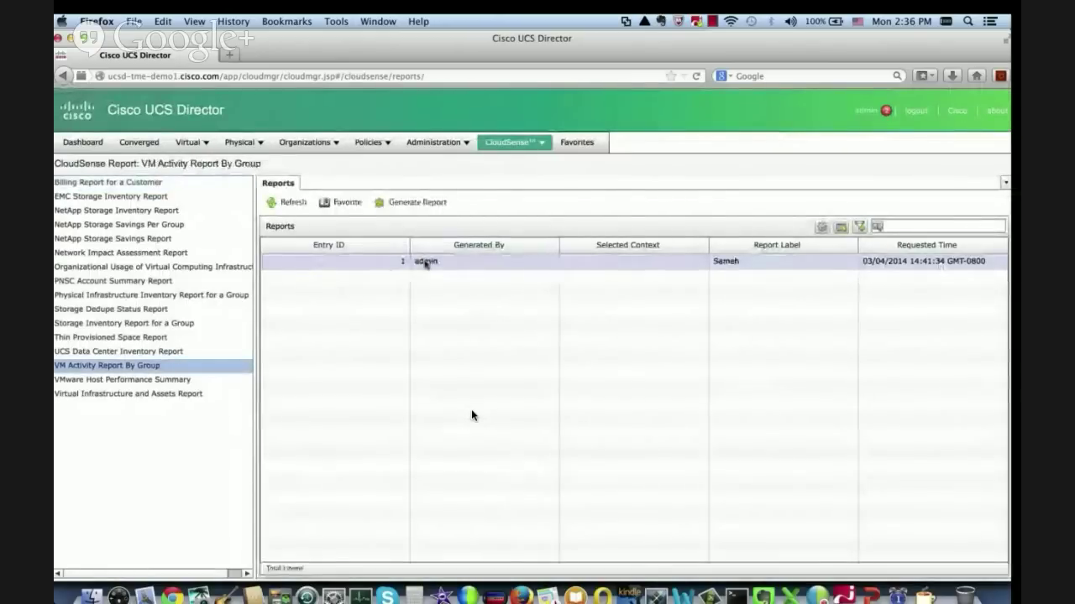
pyautogui.doubleClick(426, 261)
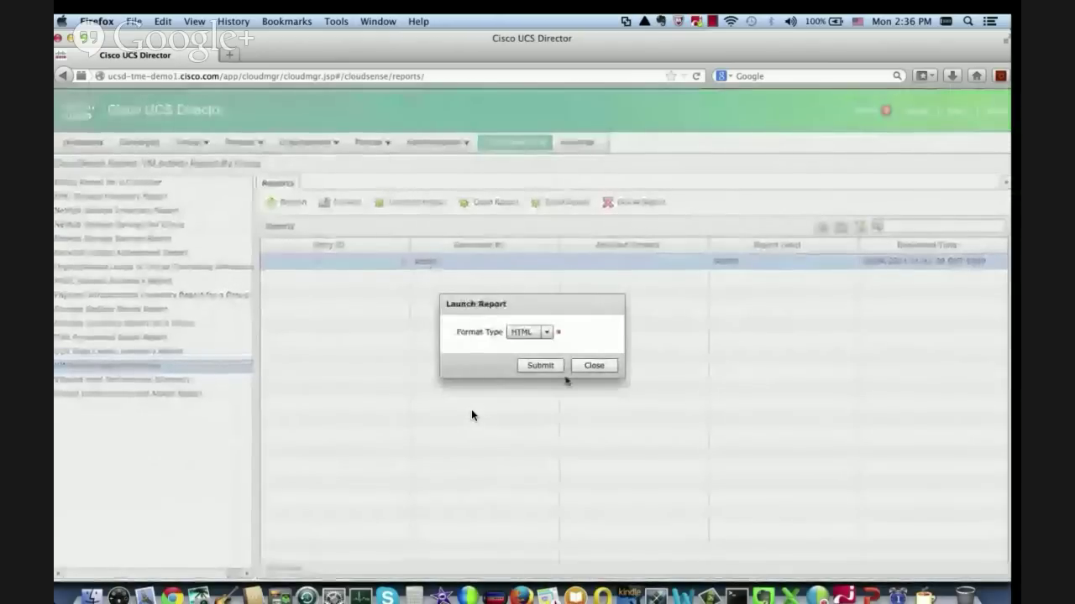
pyautogui.click(546, 368)
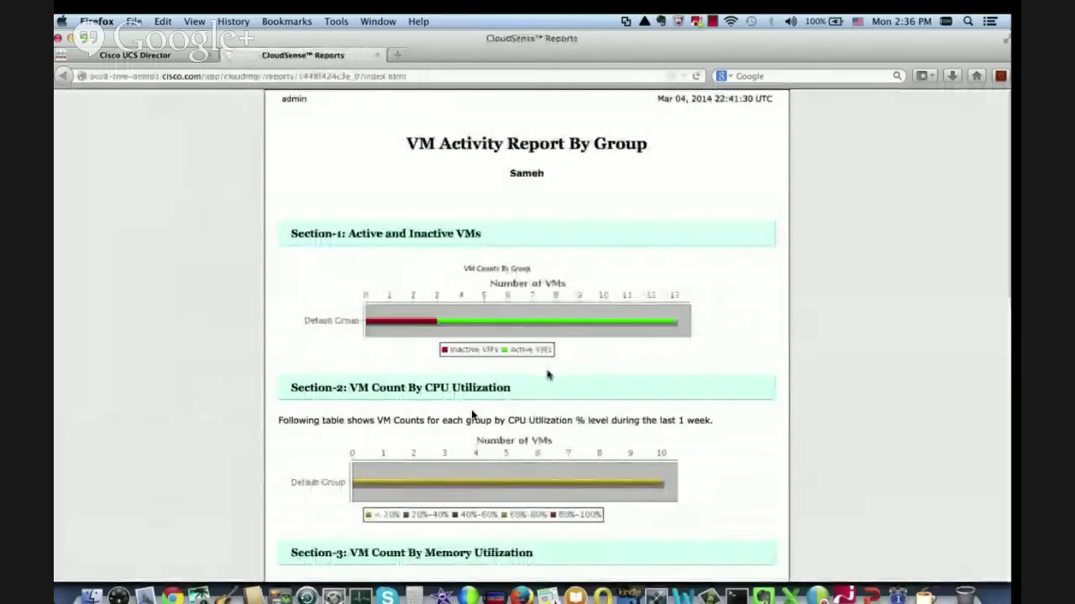
# - Scroll through the HTML report, then close it to return to the reports list
pyautogui.scroll(-5, 547, 375)
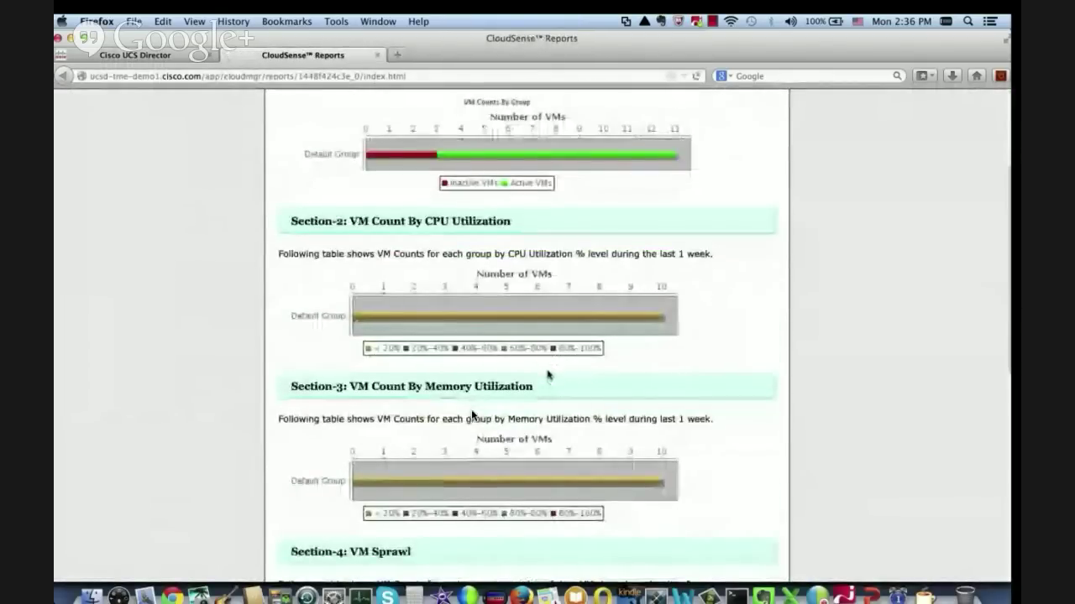
pyautogui.scroll(3, 471, 414)
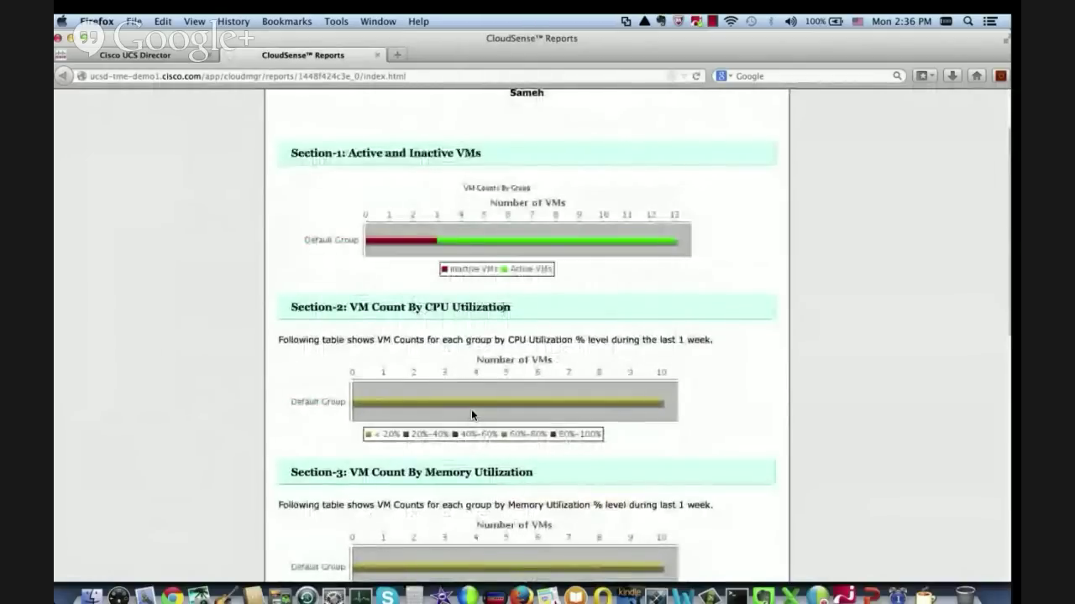
pyautogui.scroll(-2, 471, 414)
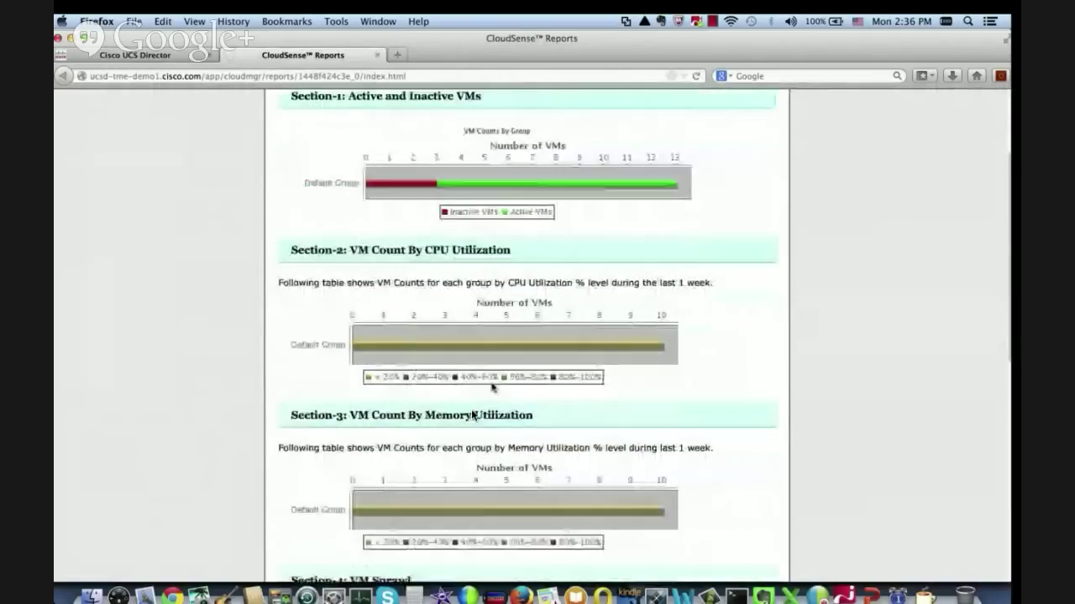
pyautogui.scroll(-2, 471, 415)
pyautogui.rightClick(494, 173)
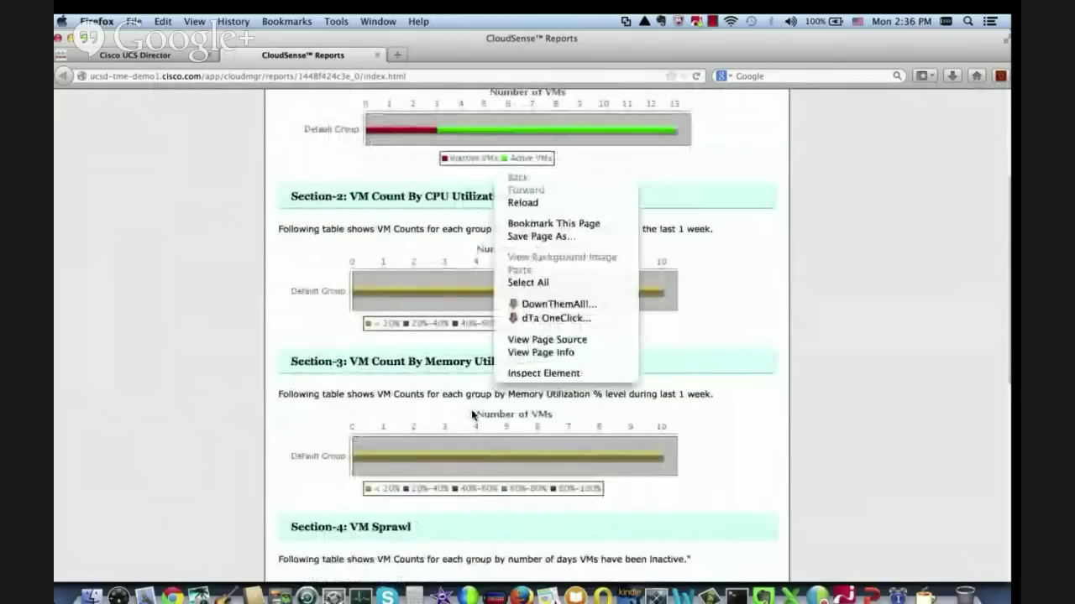
pyautogui.click(378, 49)
pyautogui.click(377, 54)
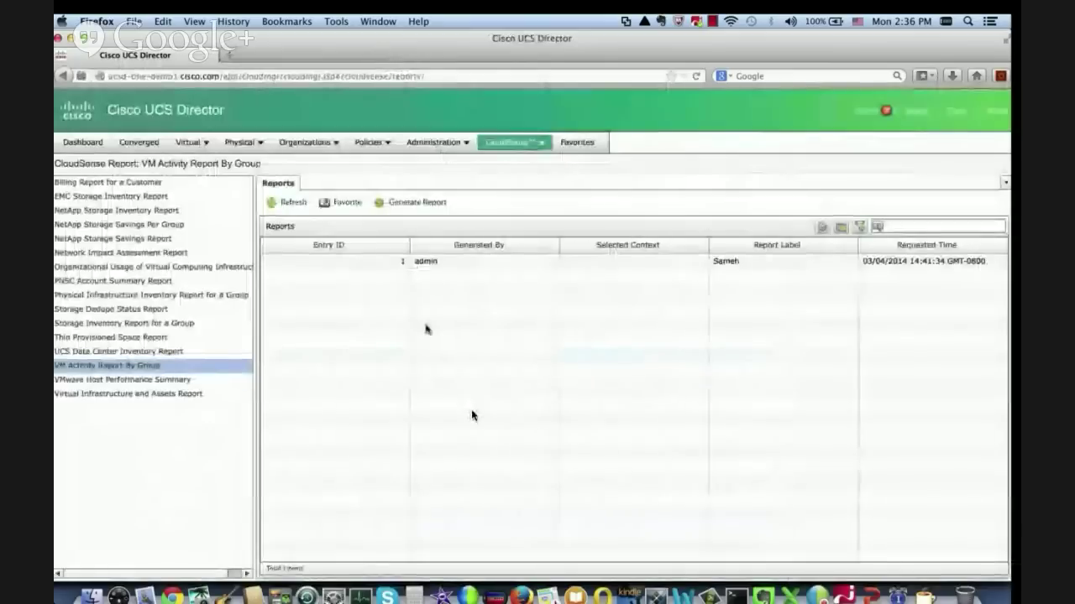
# - Generate the saved TME-FP-vCenter Virtual Infrastructure and Assets report as HTML, scroll through it, then close it
pyautogui.click(150, 379)
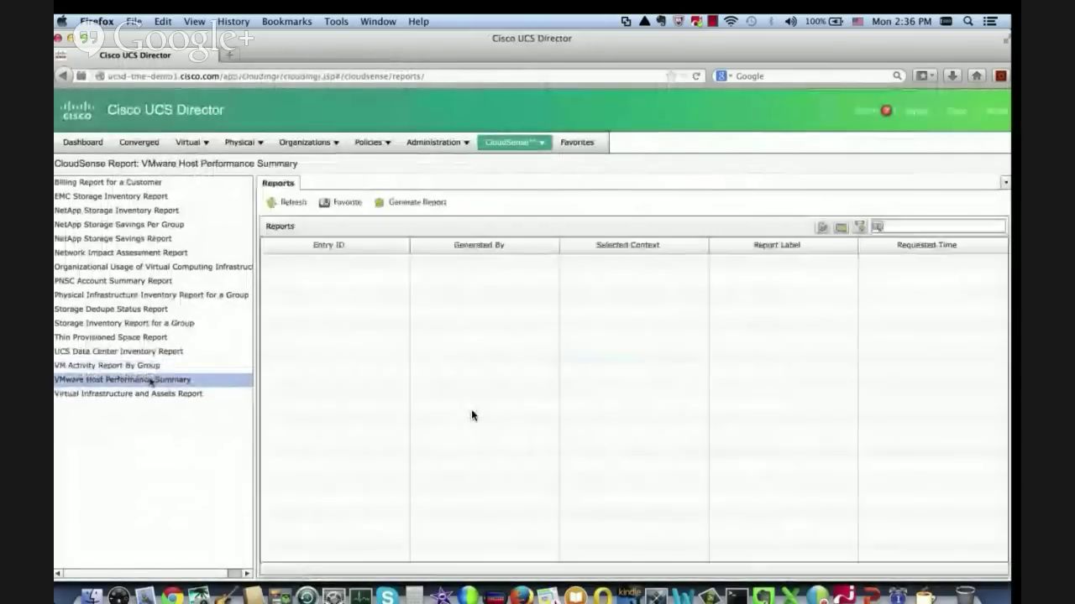
pyautogui.click(120, 395)
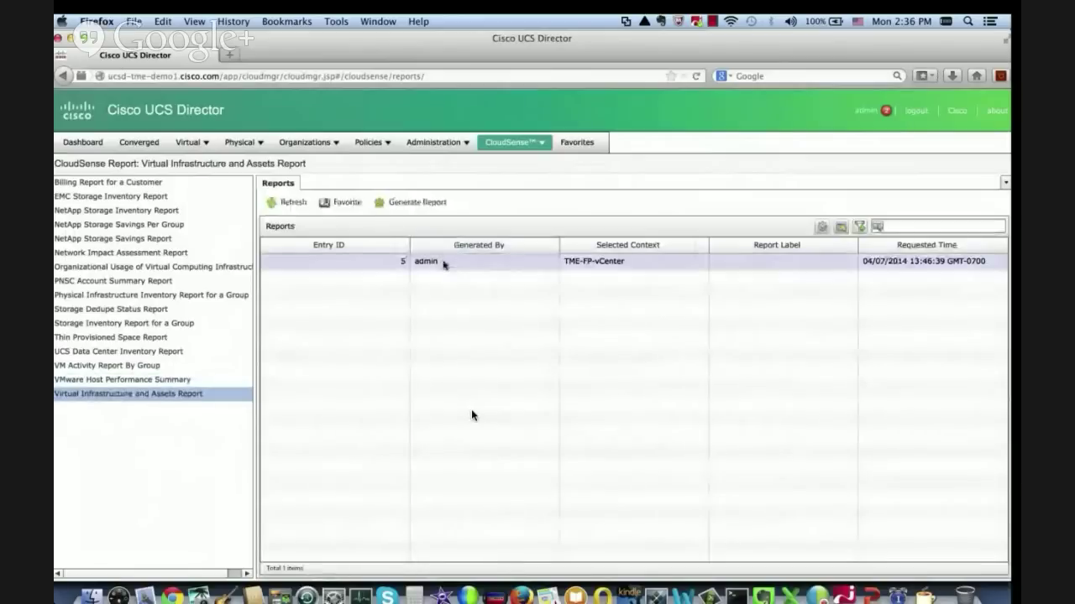
pyautogui.doubleClick(443, 264)
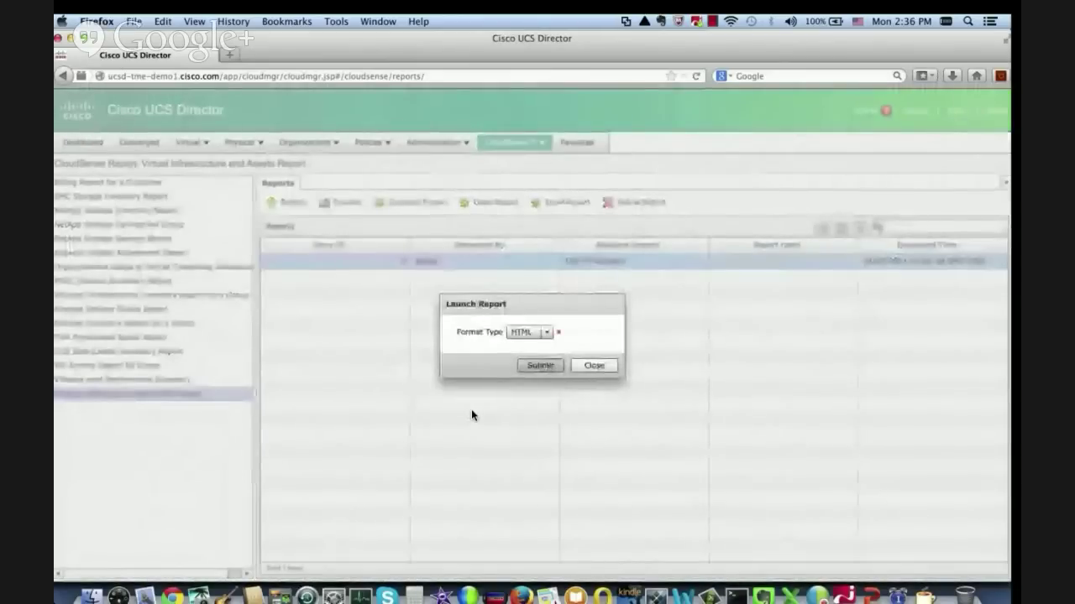
pyautogui.click(540, 366)
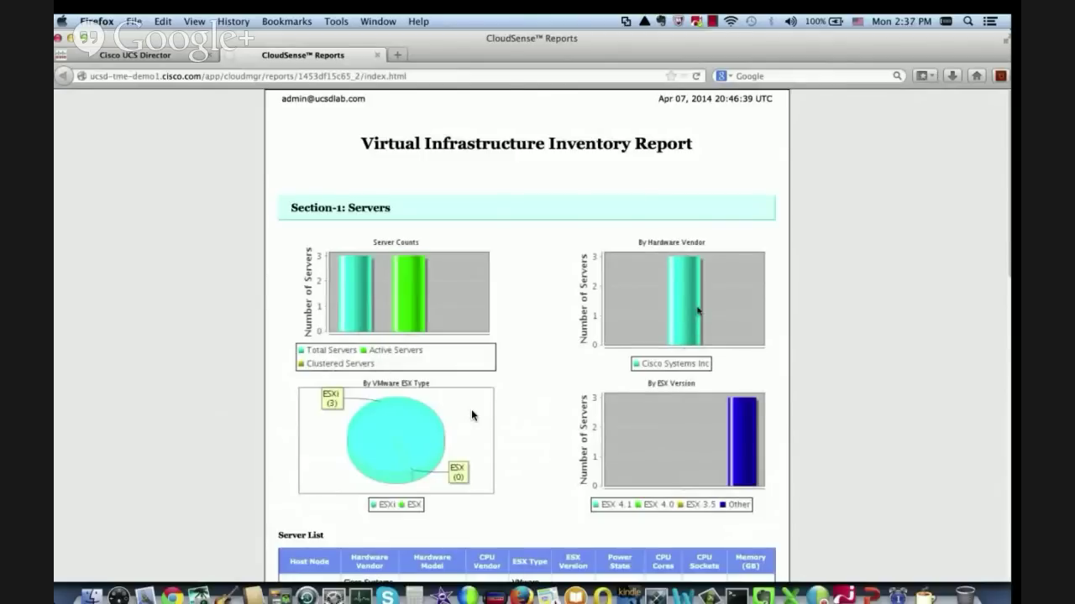
pyautogui.scroll(-3, 696, 311)
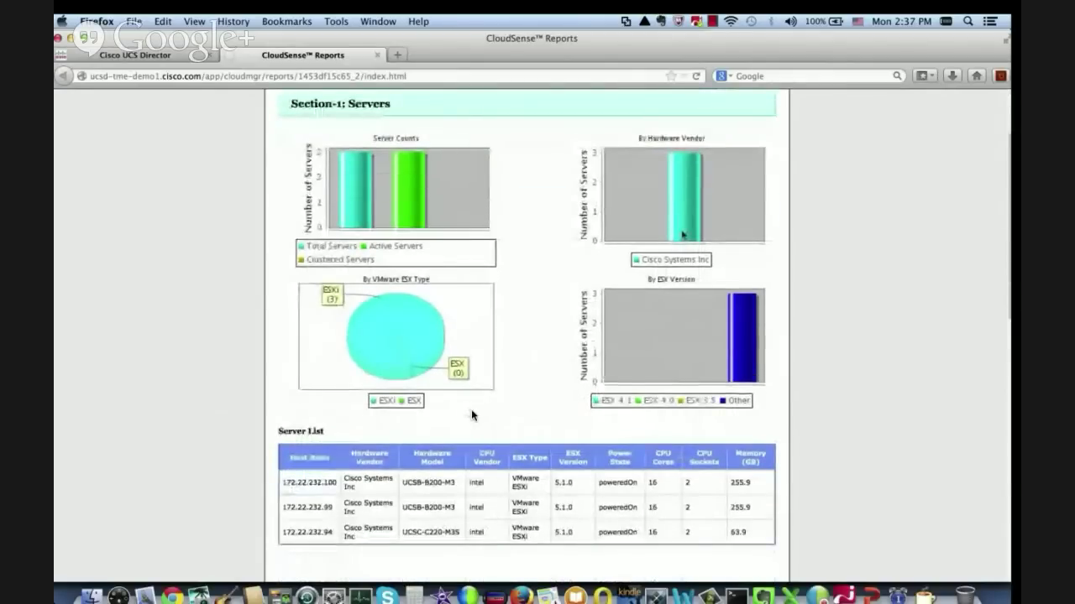
pyautogui.scroll(-3, 599, 356)
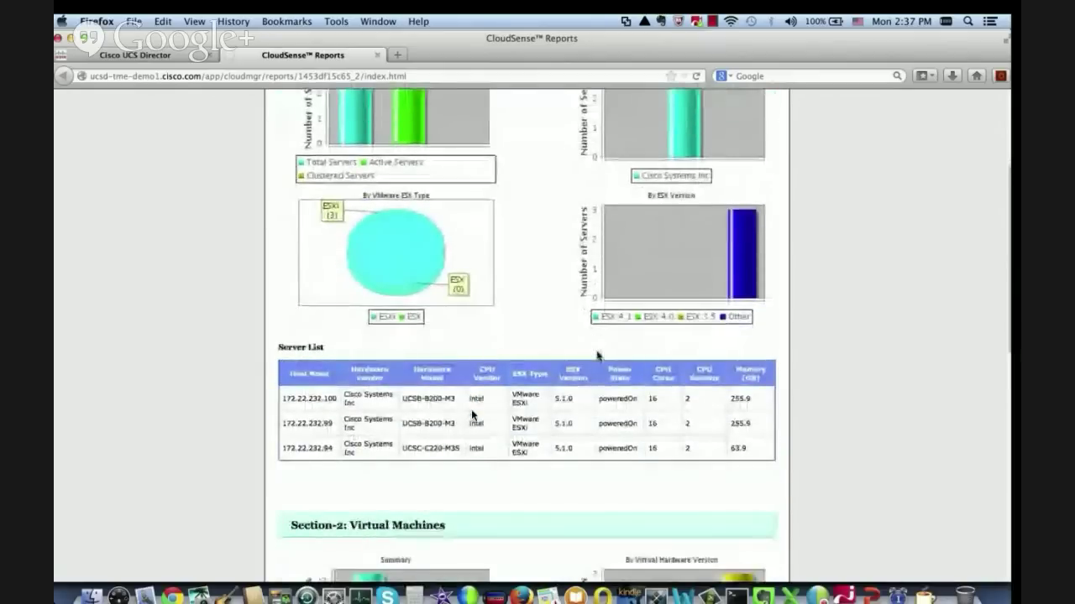
pyautogui.scroll(-8, 599, 356)
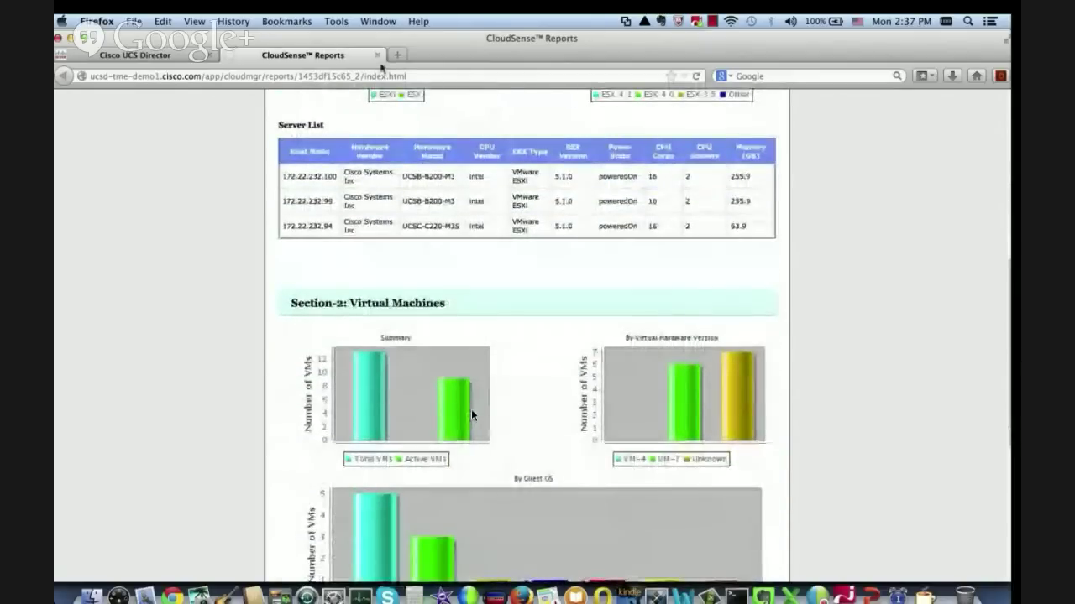
pyautogui.click(377, 54)
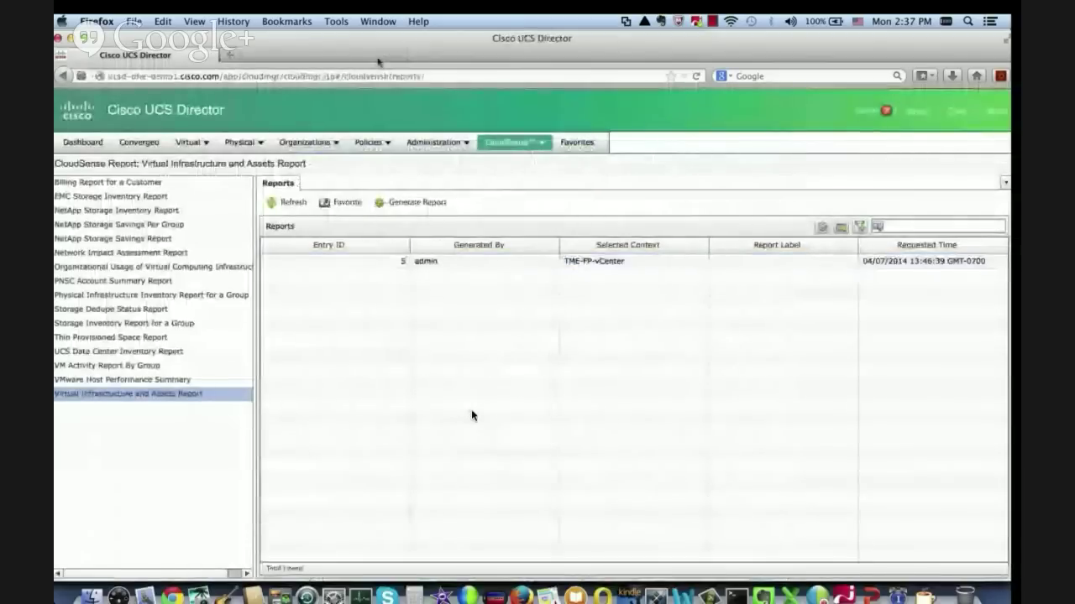
# - Open the Resource Limit dialog for the ACME group under Administration > Users and Groups
pyautogui.click(375, 144)
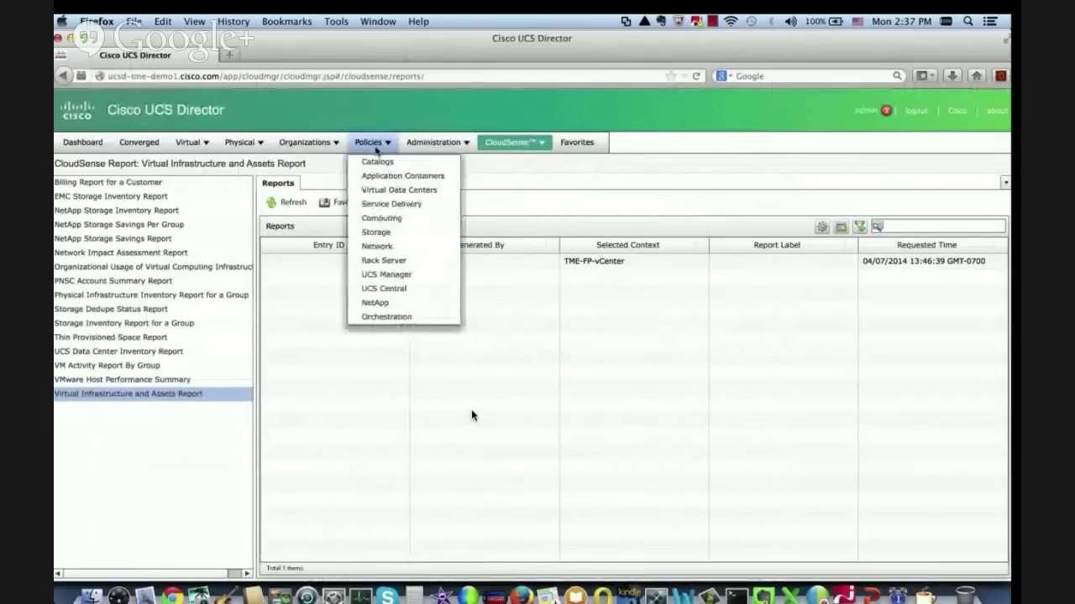
pyautogui.click(433, 143)
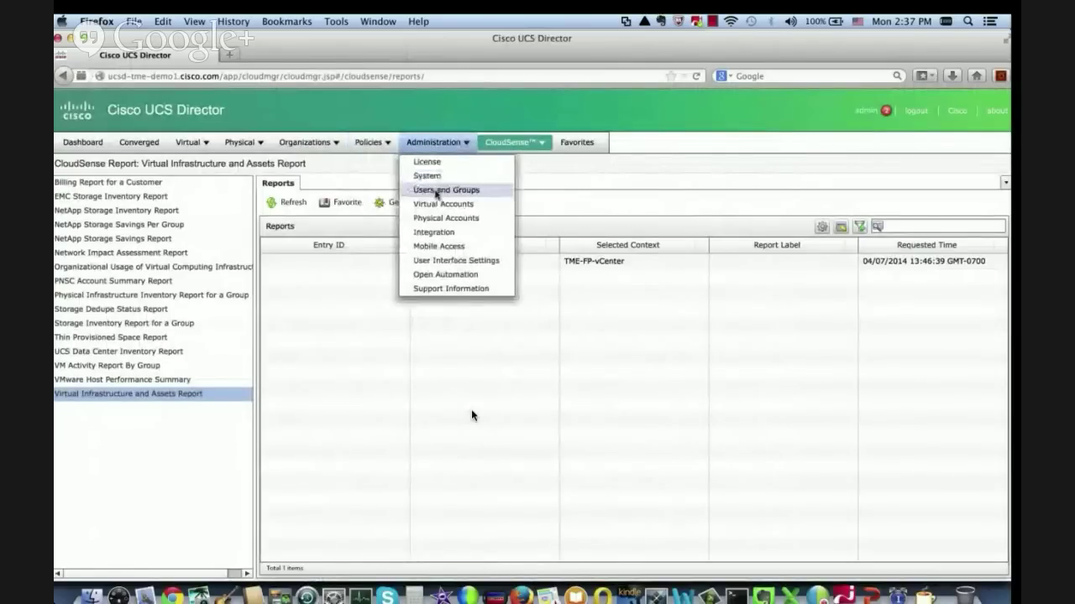
pyautogui.click(436, 191)
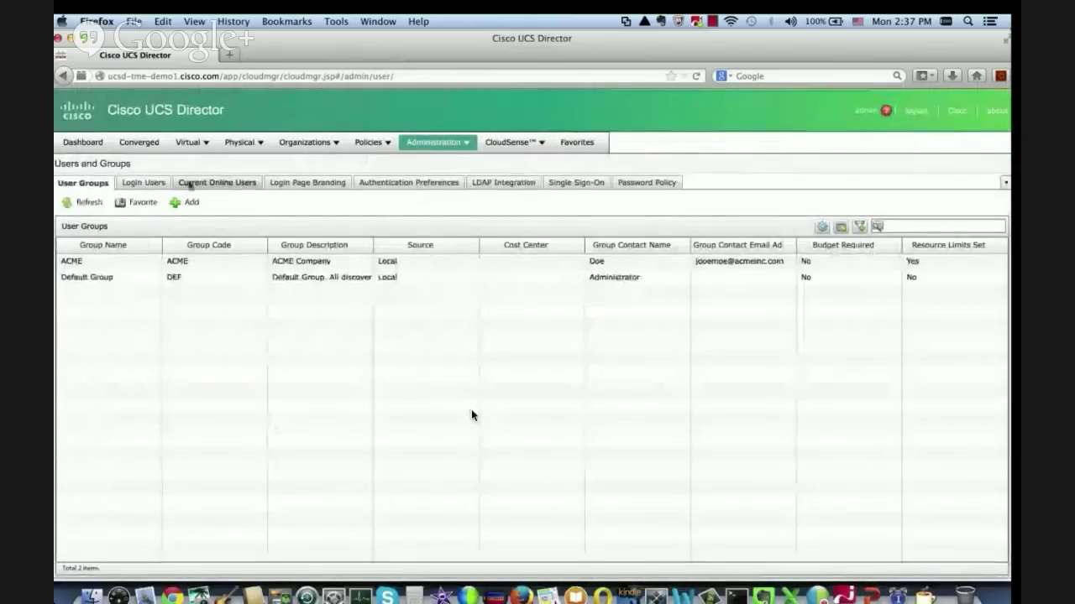
pyautogui.click(145, 263)
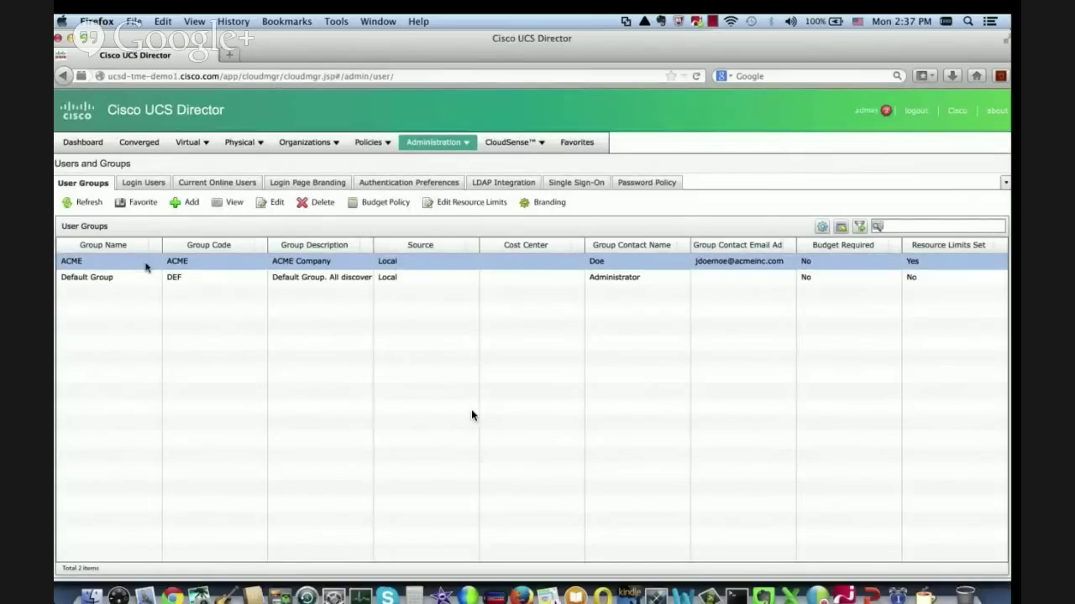
pyautogui.click(471, 203)
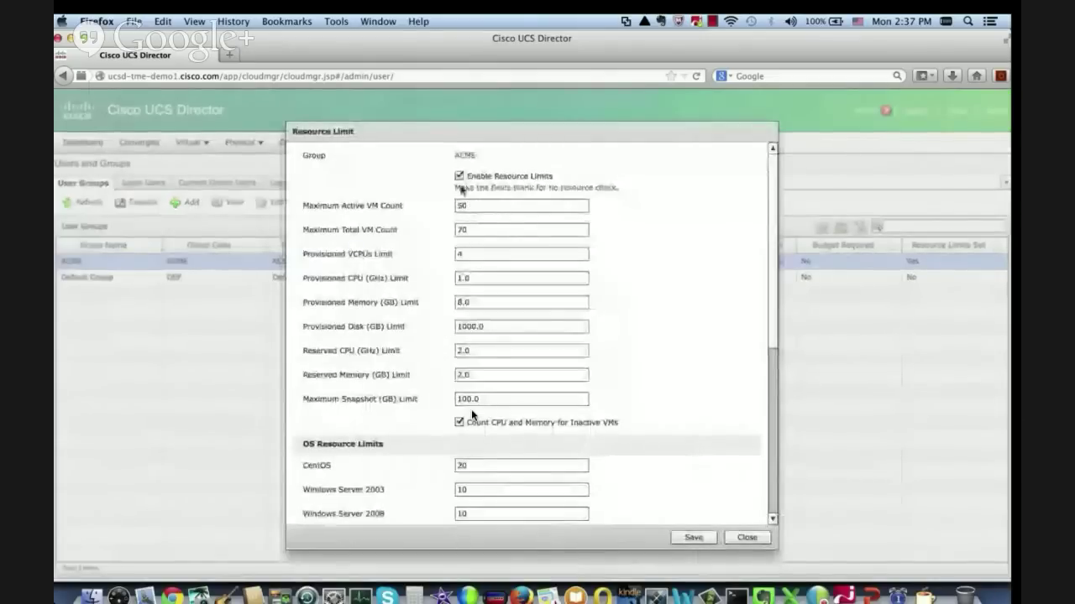
# - Re-enable ACME's resource limits, including 50 active VMs, and save them
pyautogui.click(458, 176)
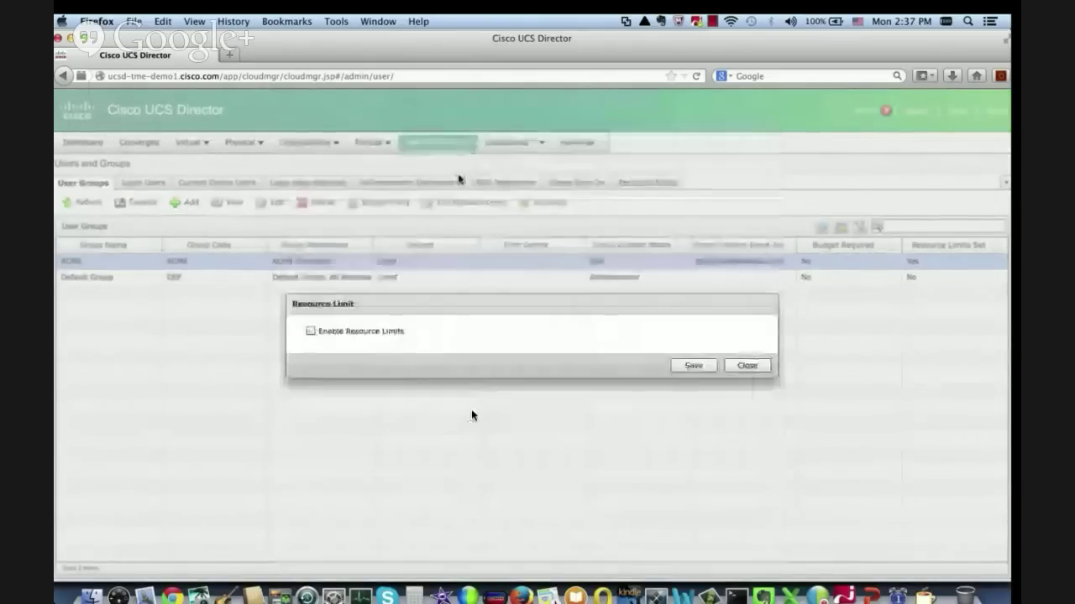
pyautogui.click(311, 331)
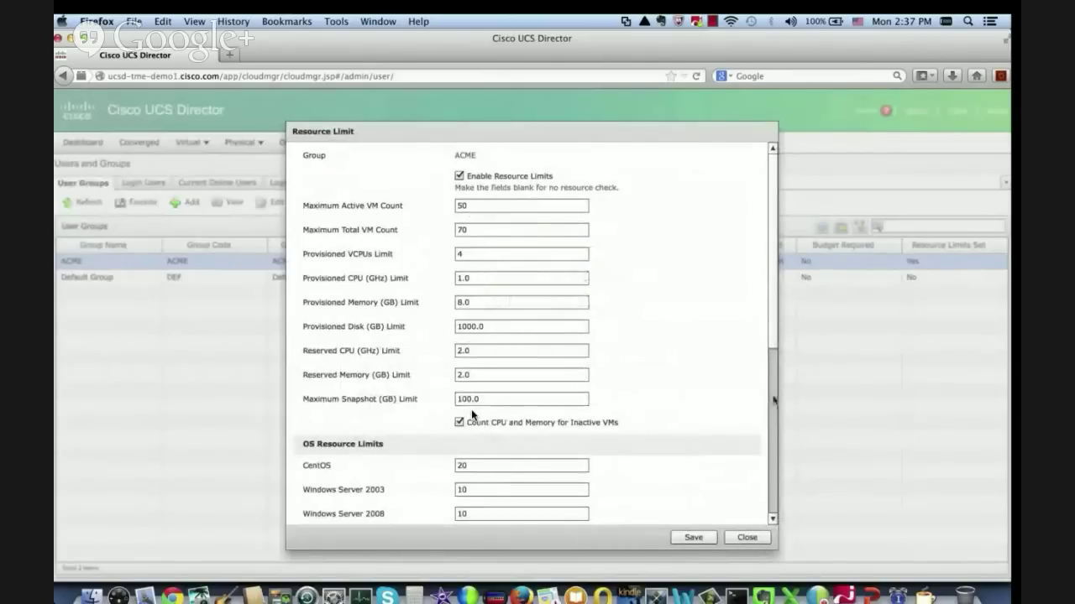
pyautogui.scroll(-5, 471, 409)
pyautogui.scroll(2, 472, 414)
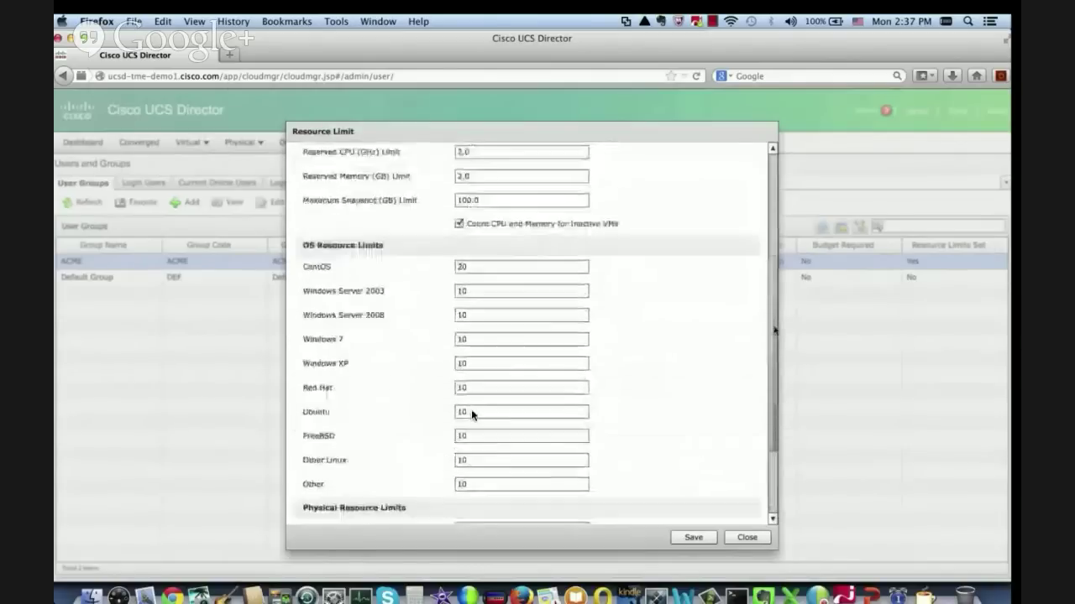
pyautogui.scroll(1, 471, 414)
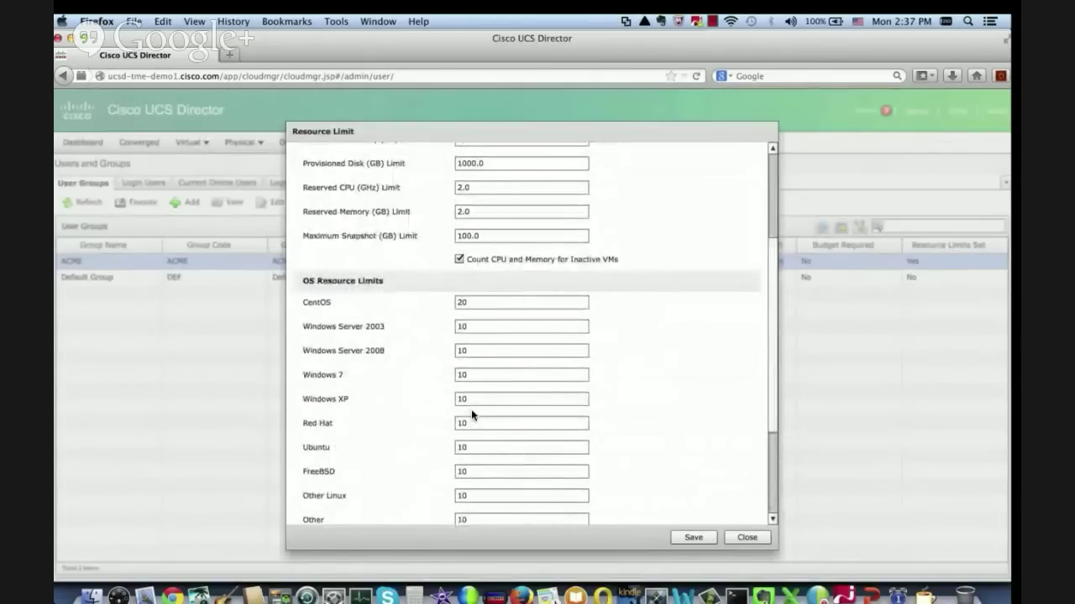
pyautogui.scroll(-4, 773, 499)
pyautogui.click(693, 537)
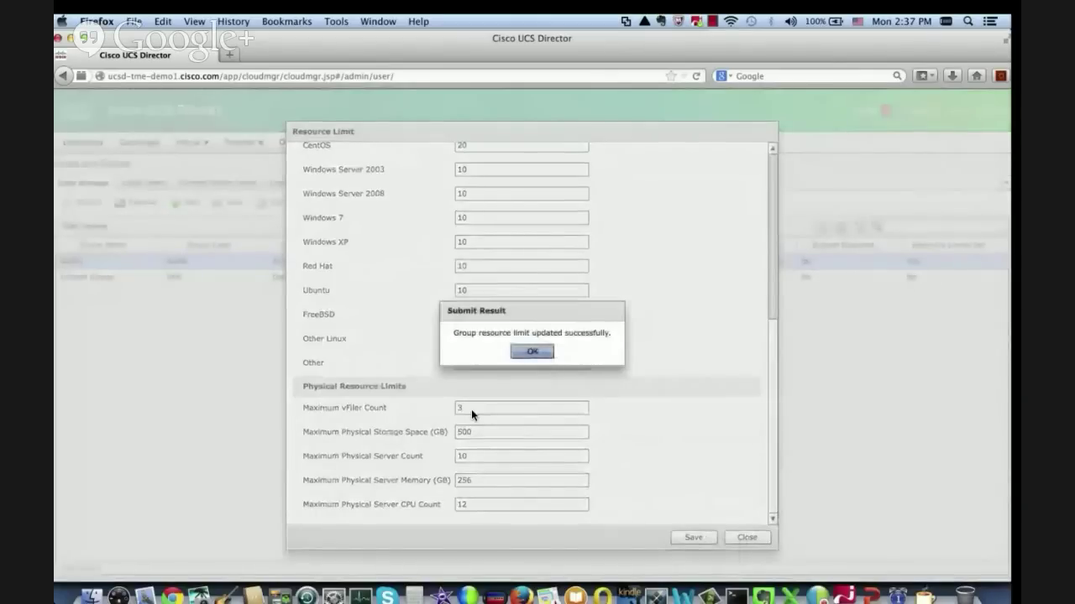
pyautogui.press('Return')
pyautogui.click(402, 262)
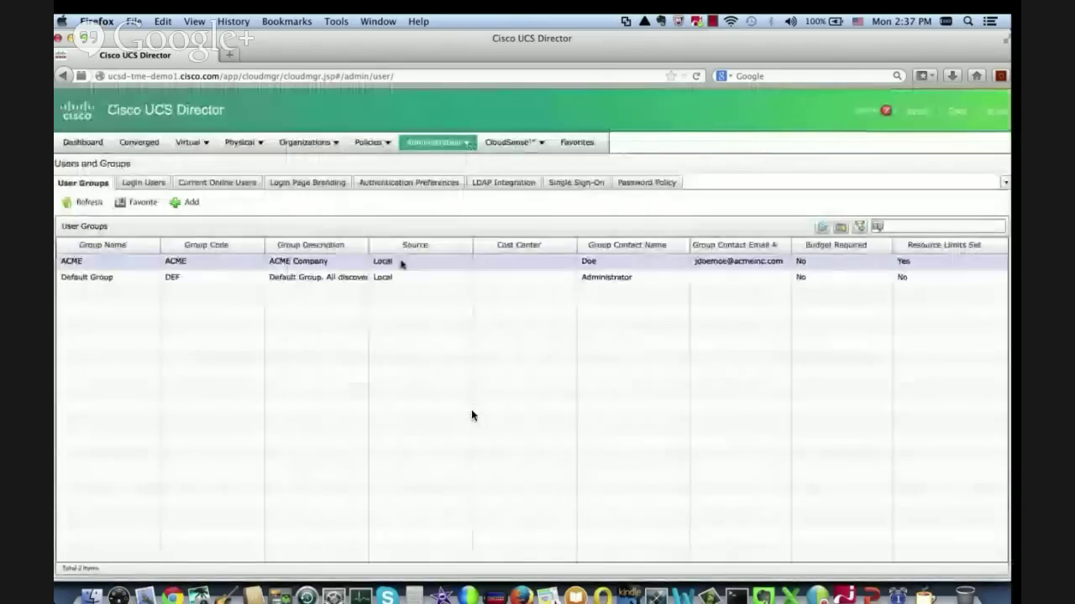
# - Show ACME's resource limits in the organization summary, highlighting Provisioned CPU at 1.00 GHz (Limit Reached)
pyautogui.click(323, 146)
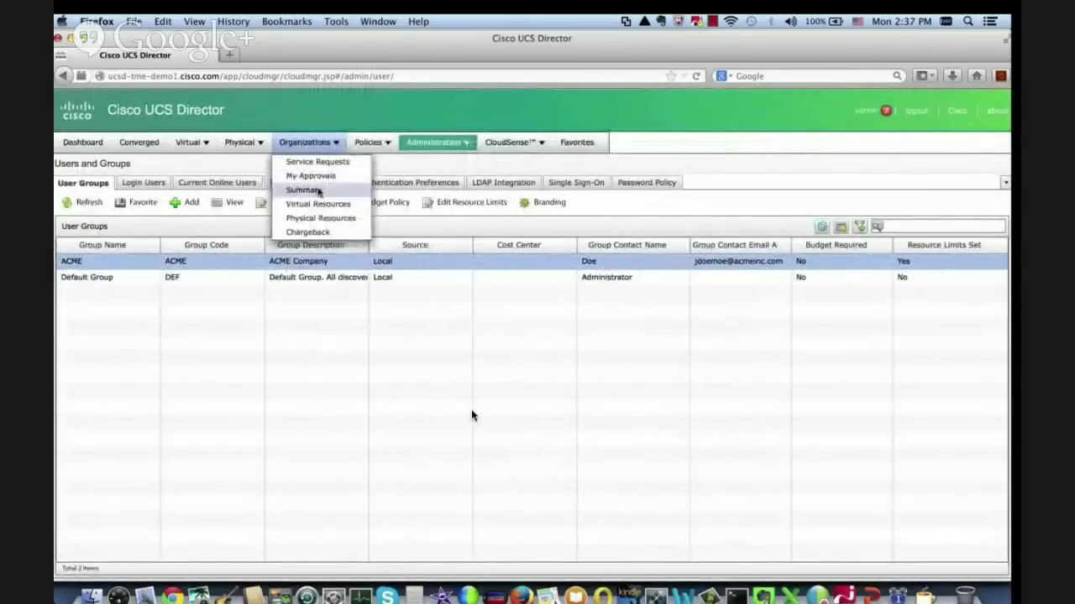
pyautogui.click(318, 190)
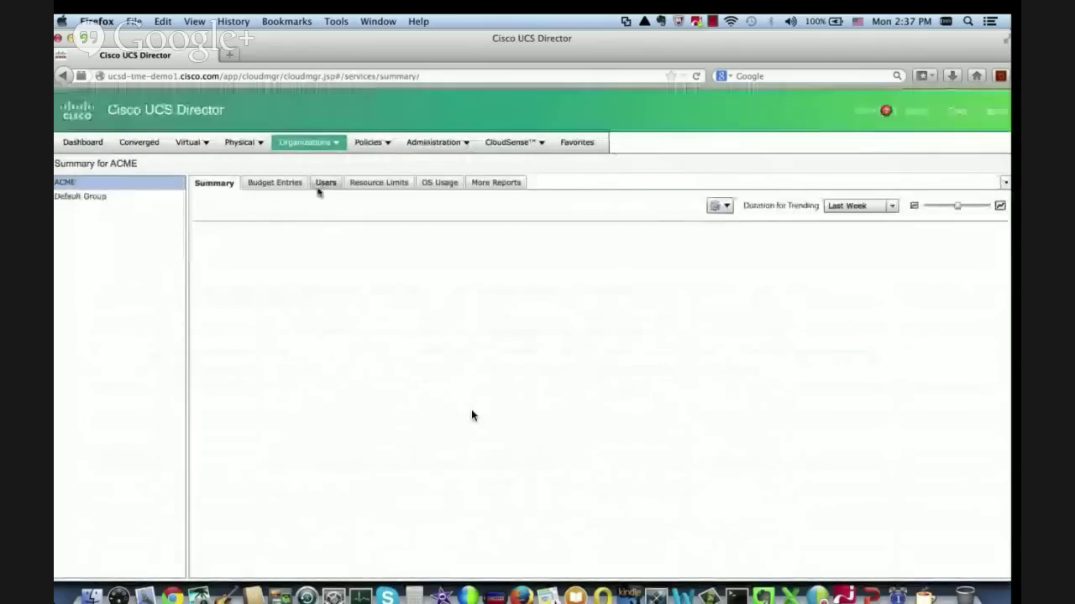
pyautogui.click(365, 188)
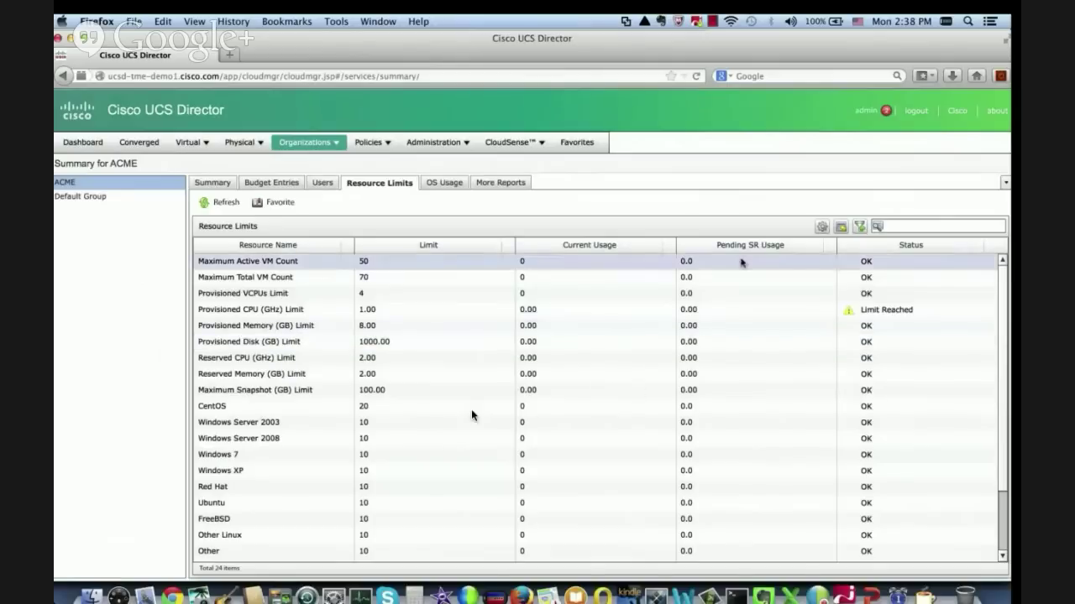
pyautogui.click(900, 310)
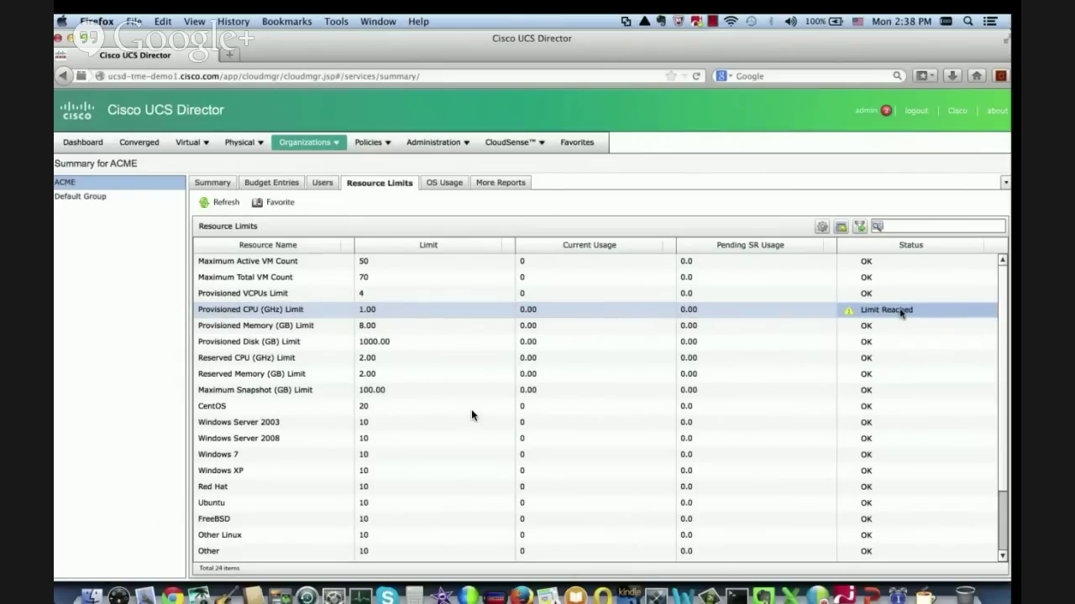
# - Switch to ACME's Budget Entries list
pyautogui.click(324, 145)
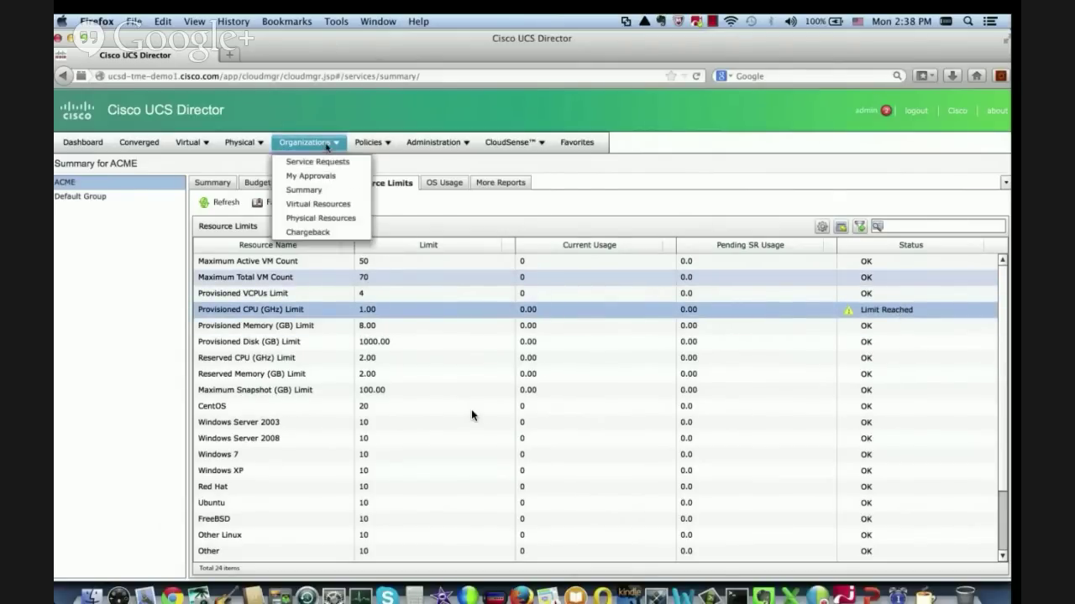
pyautogui.click(366, 144)
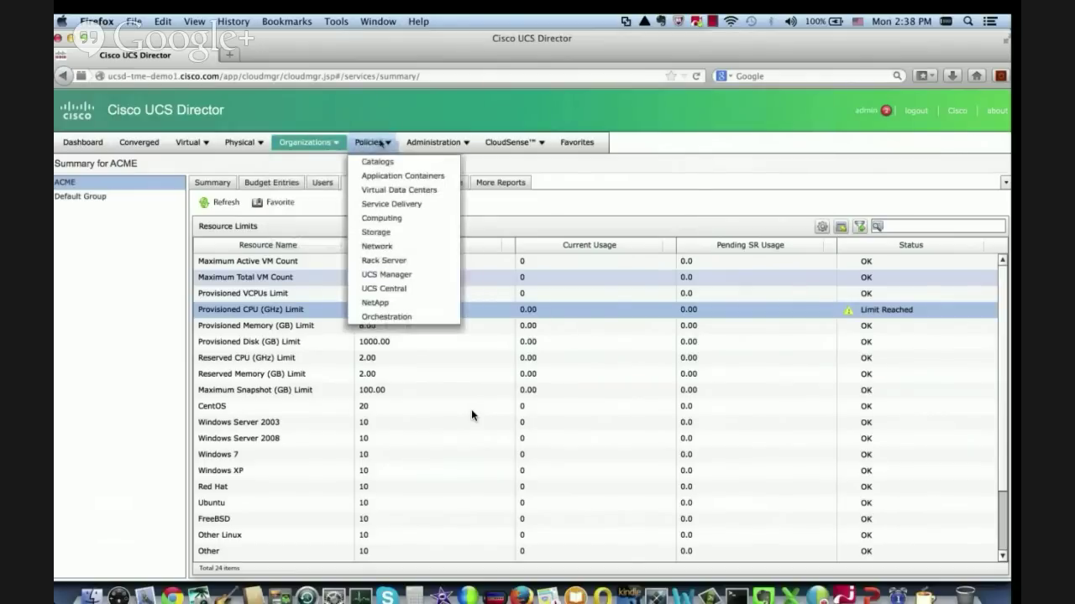
pyautogui.click(260, 182)
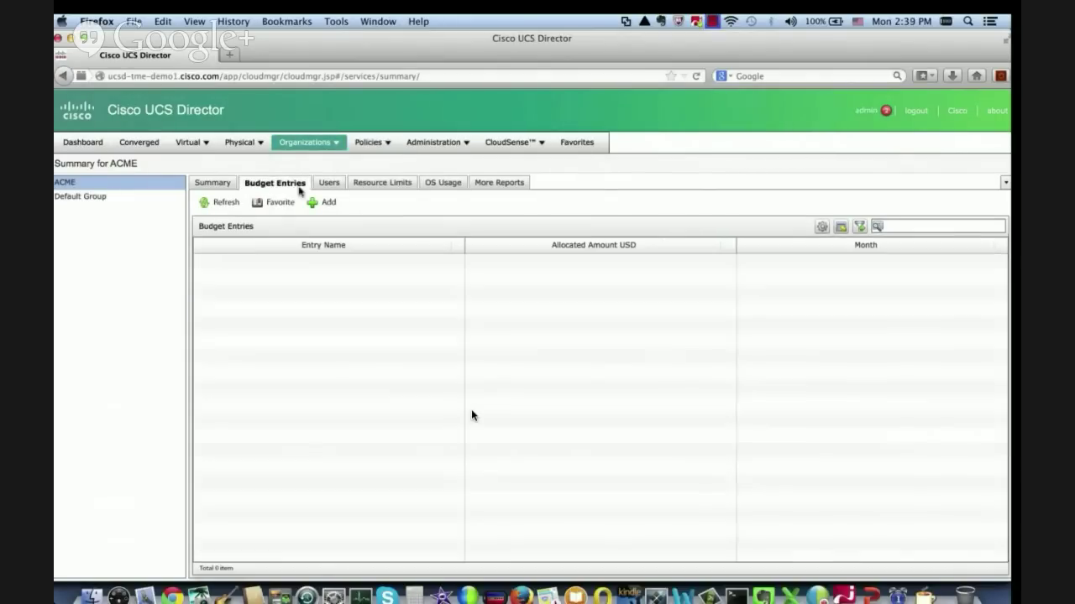
# - Add budget entry 'Acme_Bdgt_5000' of 5000 USD for April 2014, then return to Users and Groups
pyautogui.click(322, 202)
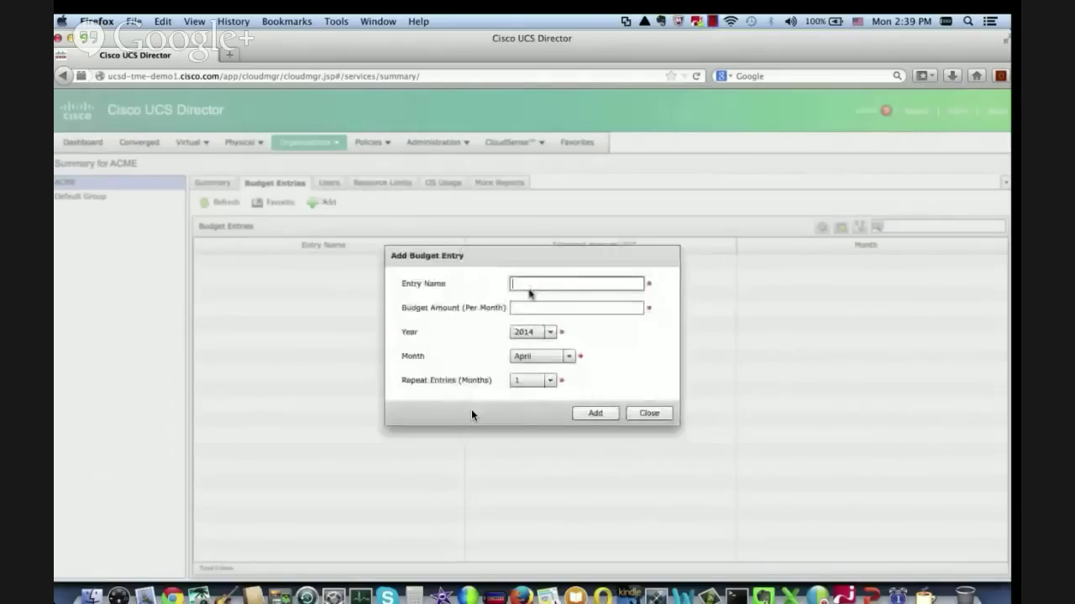
pyautogui.write('Acme_Bdgt_5000')
pyautogui.press('Tab')
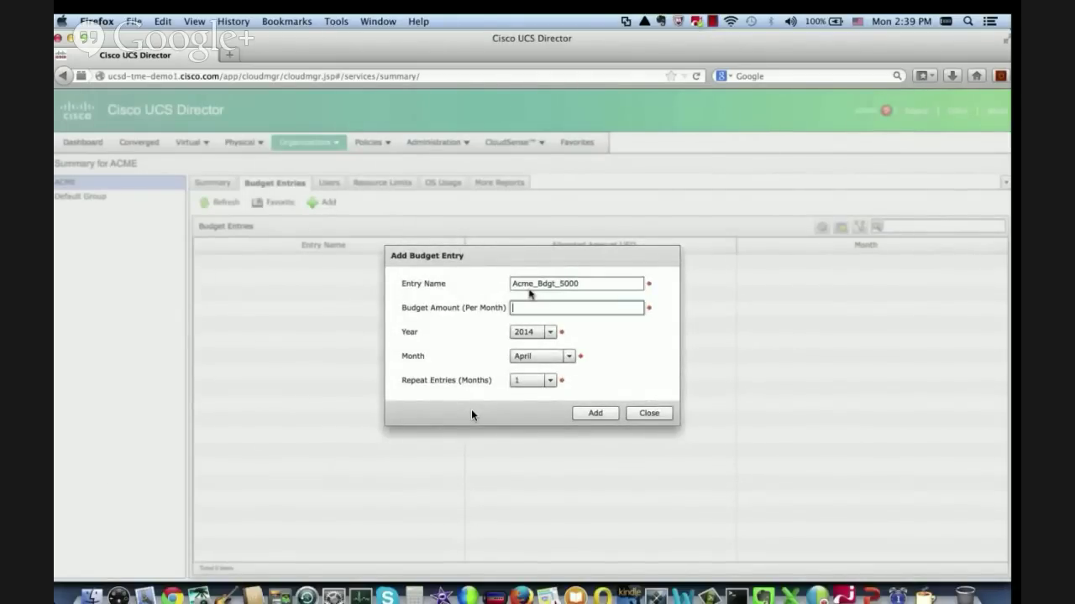
pyautogui.write('5000')
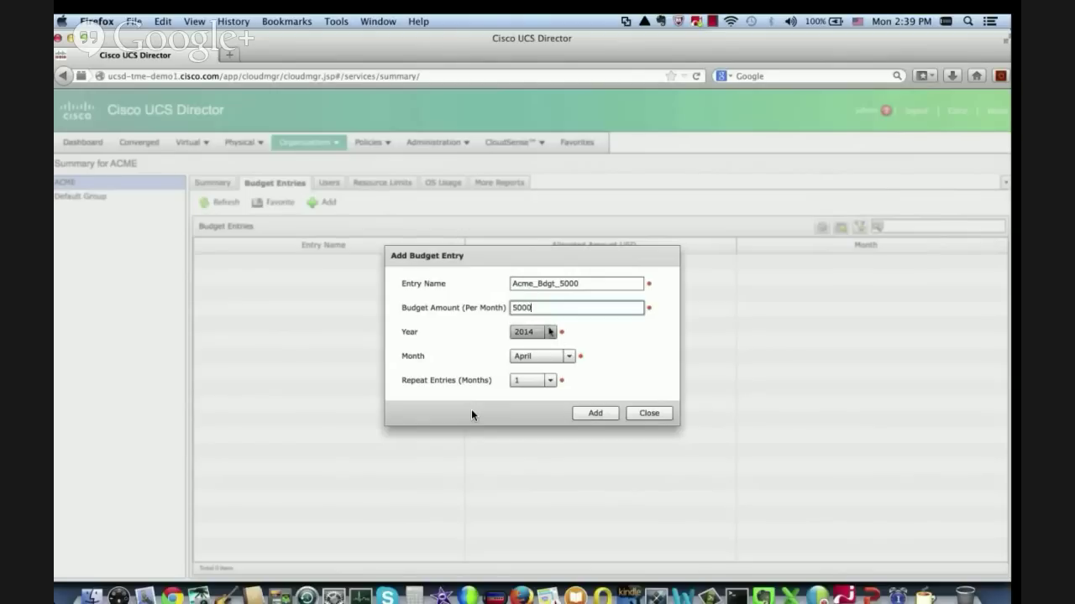
pyautogui.click(595, 416)
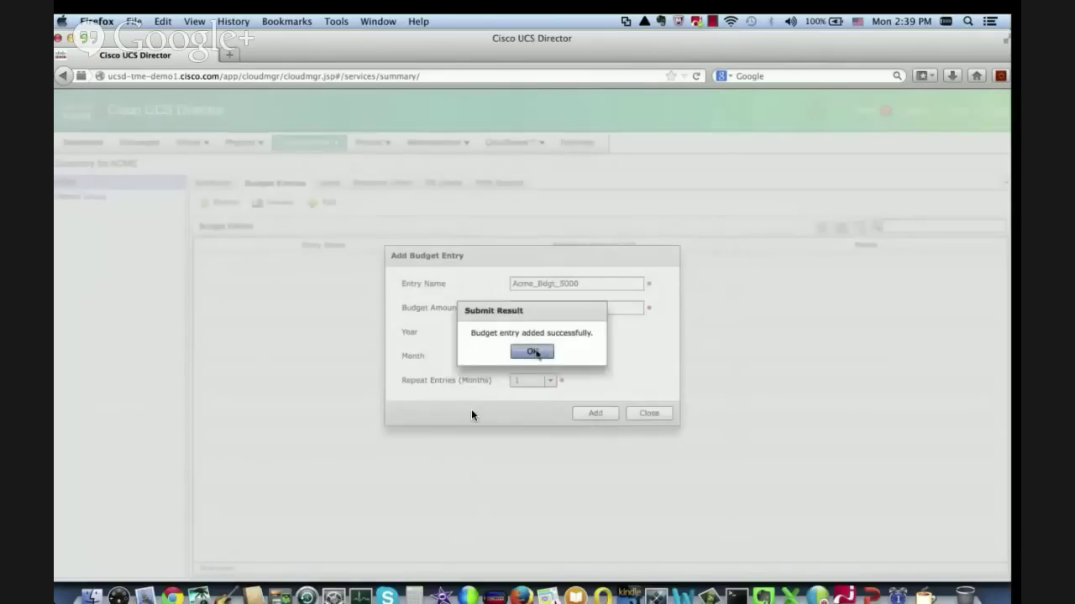
pyautogui.click(534, 351)
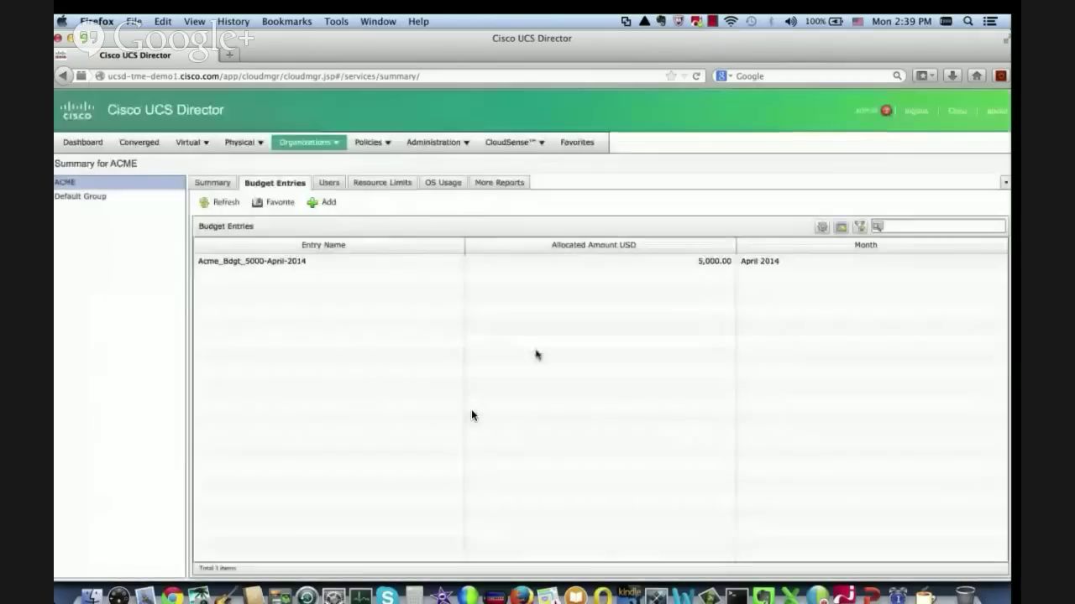
pyautogui.click(319, 261)
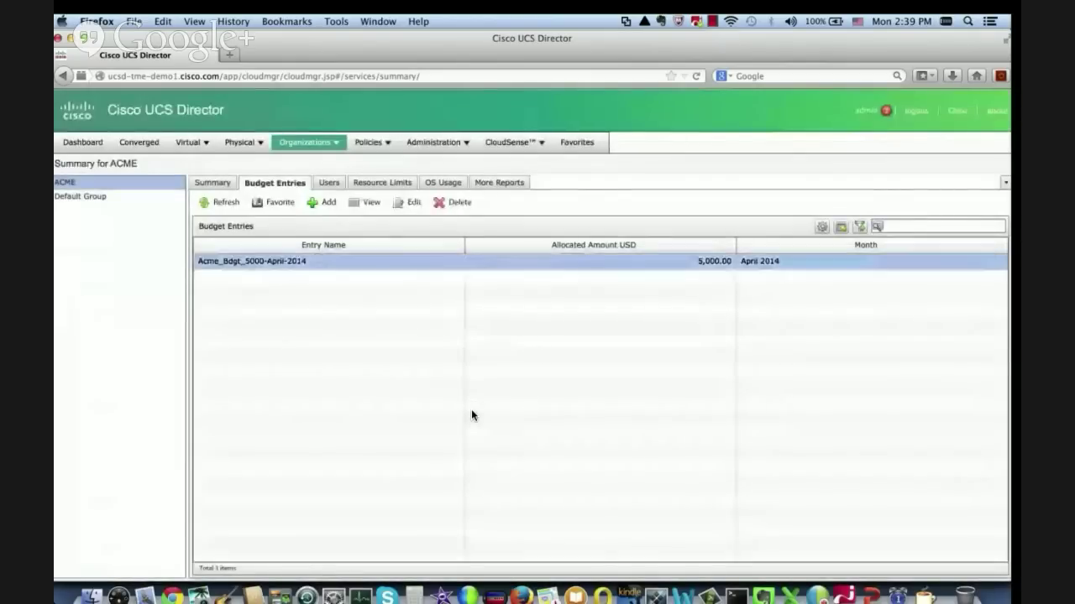
pyautogui.click(436, 142)
pyautogui.click(425, 193)
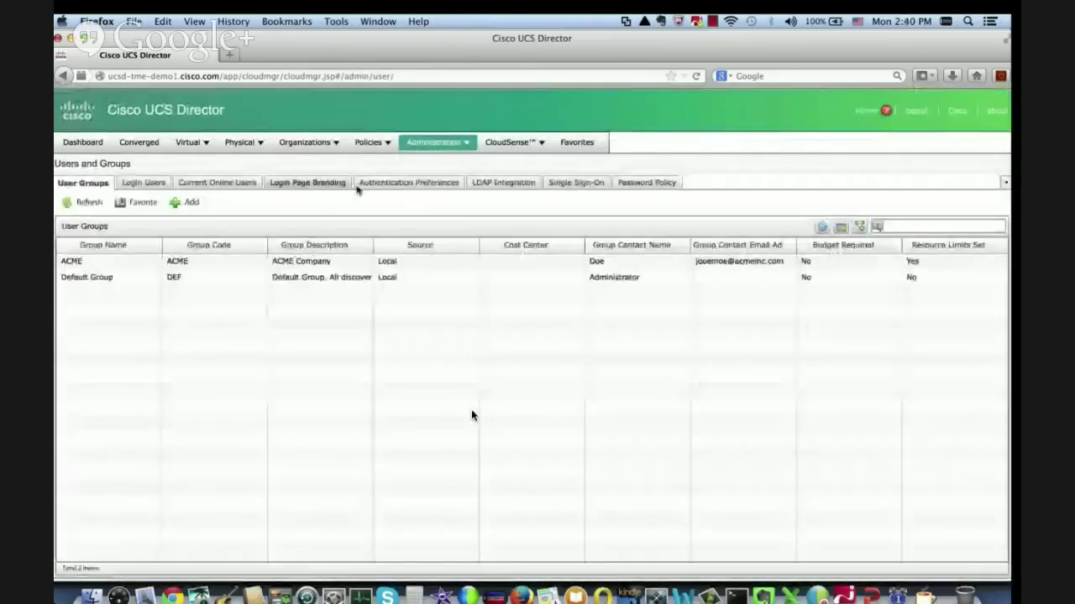
# - Enable Budget Watch and Allow Over Budget in ACME's budget policy and save it
pyautogui.click(158, 261)
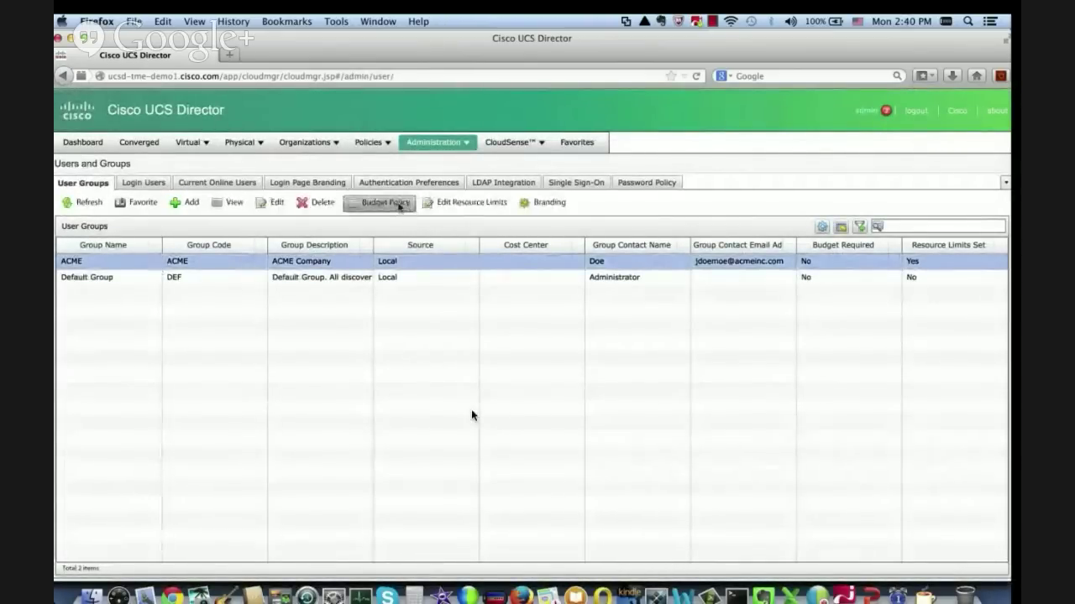
pyautogui.click(399, 206)
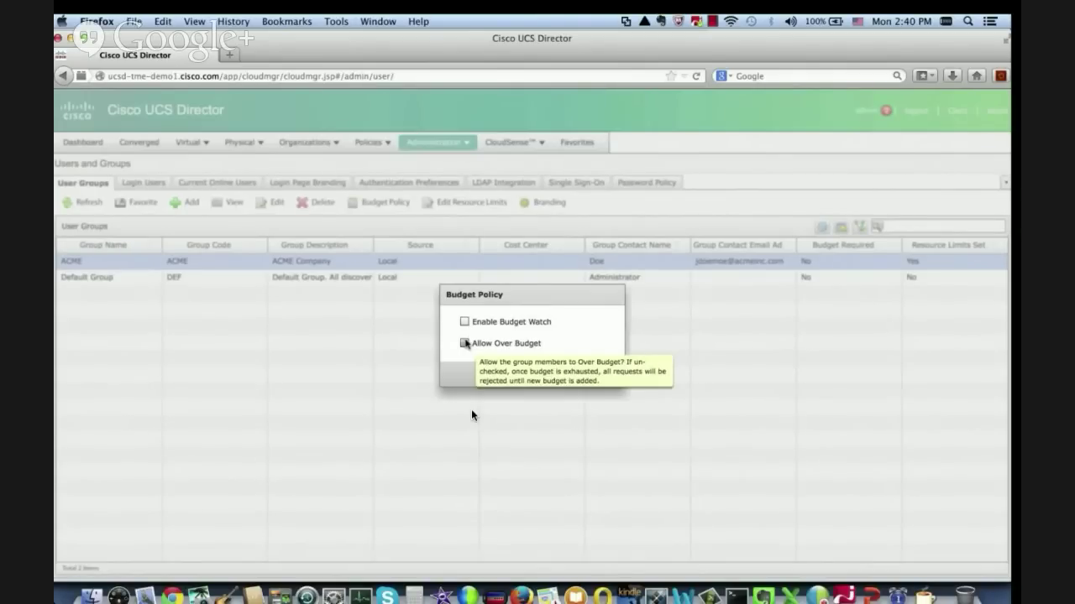
pyautogui.click(464, 321)
pyautogui.click(464, 344)
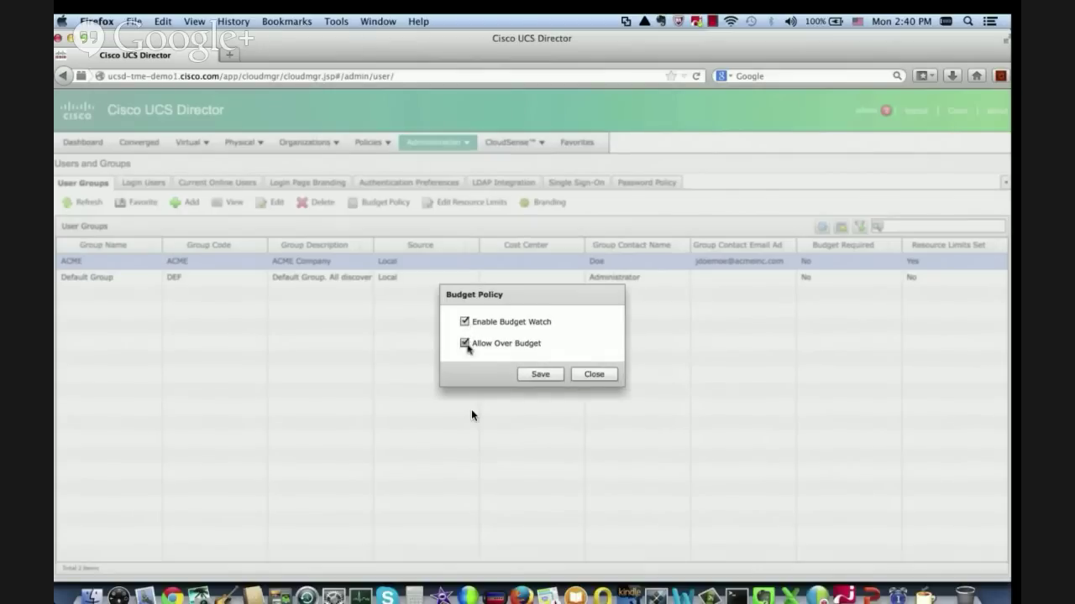
pyautogui.click(548, 377)
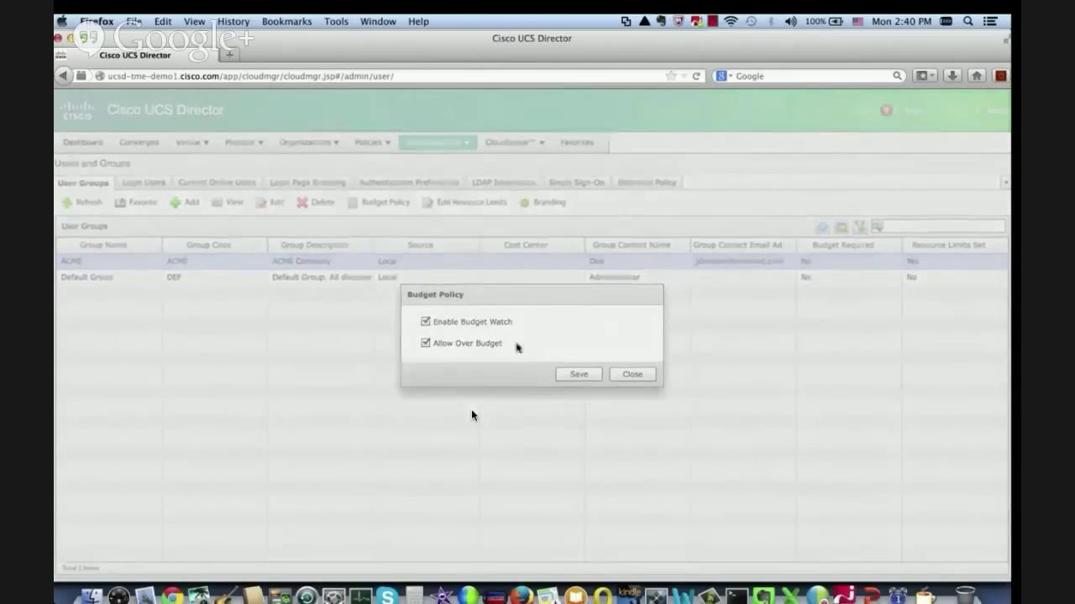
pyautogui.click(519, 358)
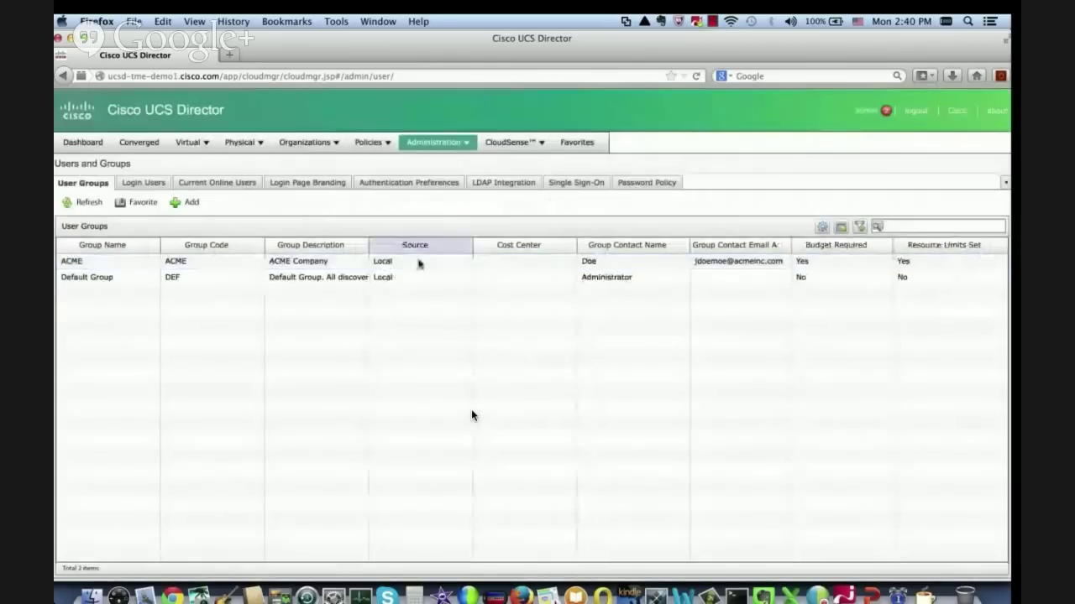